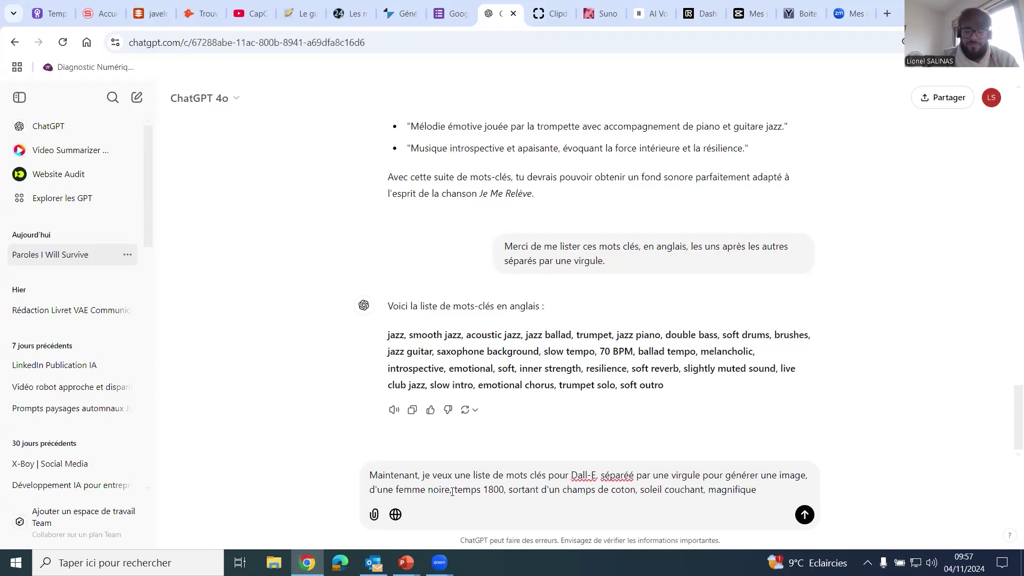
# Step: Add a comma after "magnifique" at the end of the unsent image prompt
pyautogui.write(', ')
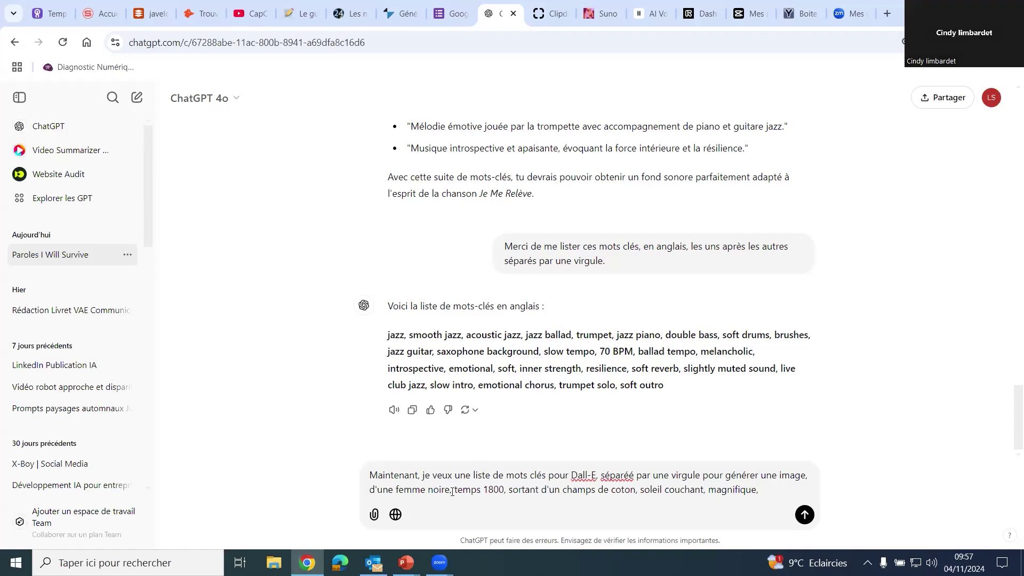
pyautogui.write('ultraréaliser')
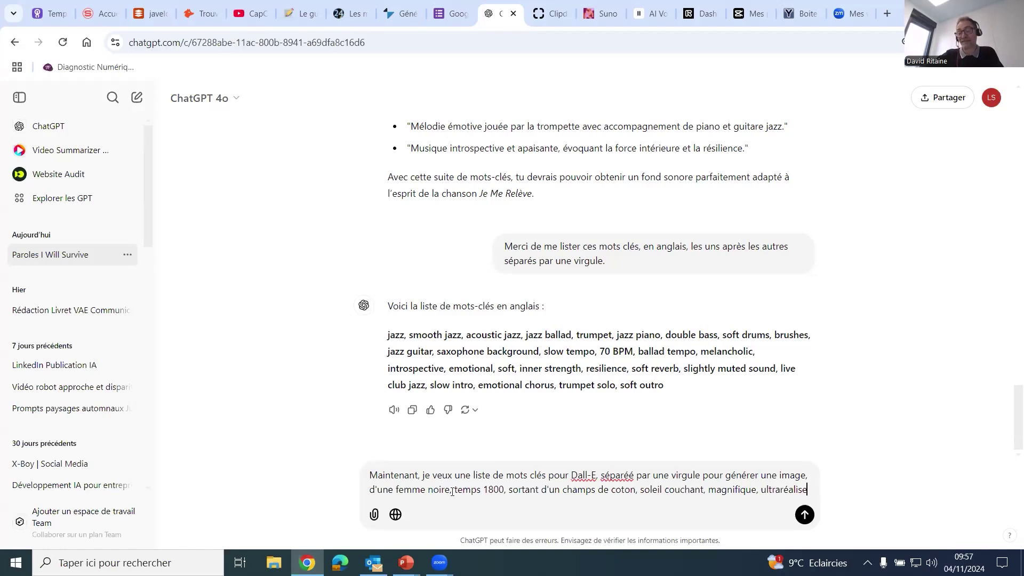
pyautogui.press('BackSpace')
pyautogui.press('BackSpace')
pyautogui.write('t')
pyautogui.press('BackSpace')
pyautogui.press('BackSpace')
pyautogui.press('BackSpace')
pyautogui.press('BackSpace')
pyautogui.press('BackSpace')
pyautogui.press('BackSpace')
pyautogui.press('BackSpace')
pyautogui.press('BackSpace')
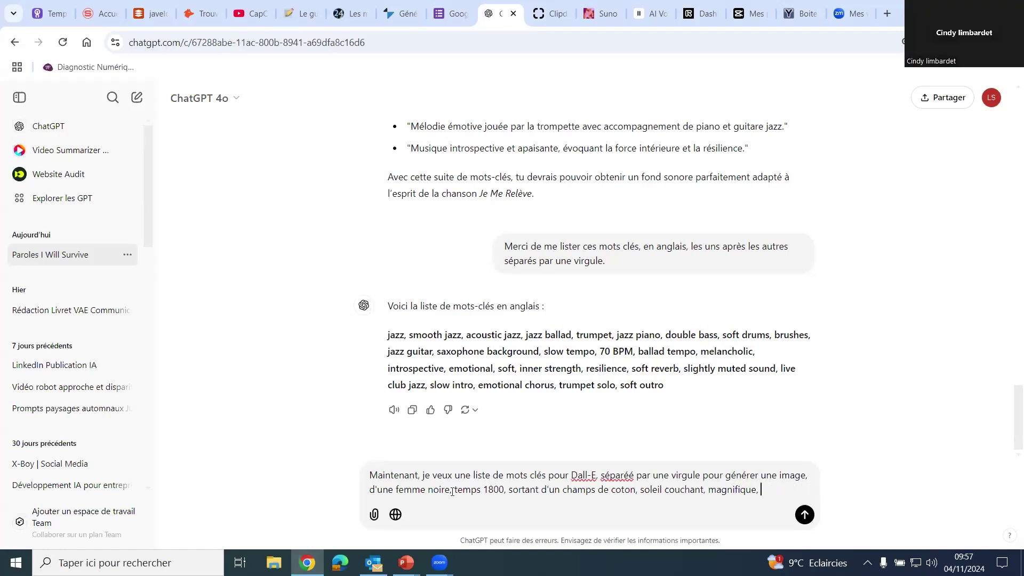
# Step: Append the style keywords "artistique, cartoon, comic" to the end of the image prompt
pyautogui.write('artistique')
pyautogui.press('BackSpace')
pyautogui.press('BackSpace')
pyautogui.write('ique,')
pyautogui.write(' cartoon')
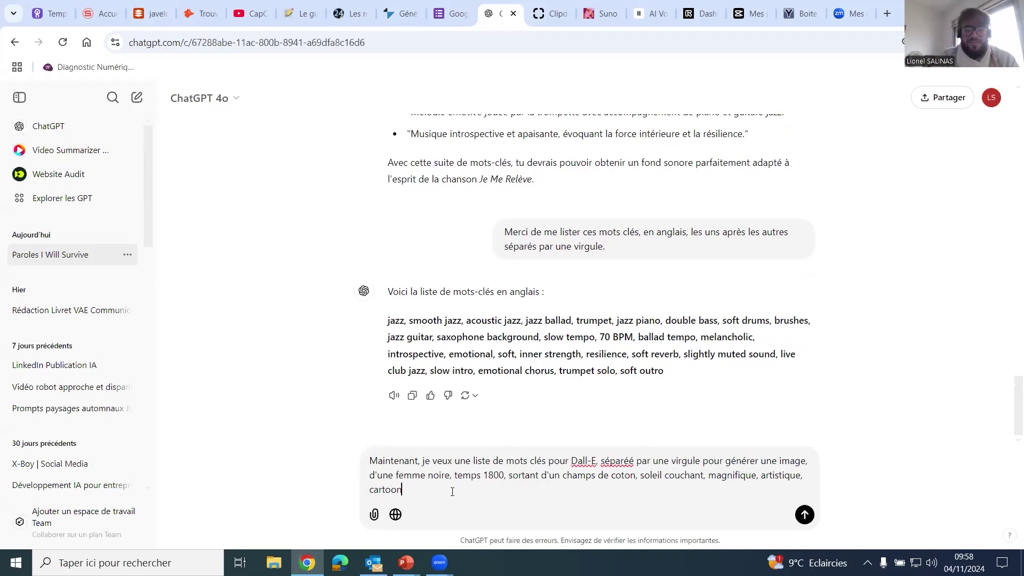
pyautogui.write(', comics')
# Step: Finish the image prompt with the sentence "Soit exaustif." and send it
pyautogui.write('. Soit exxaustif')
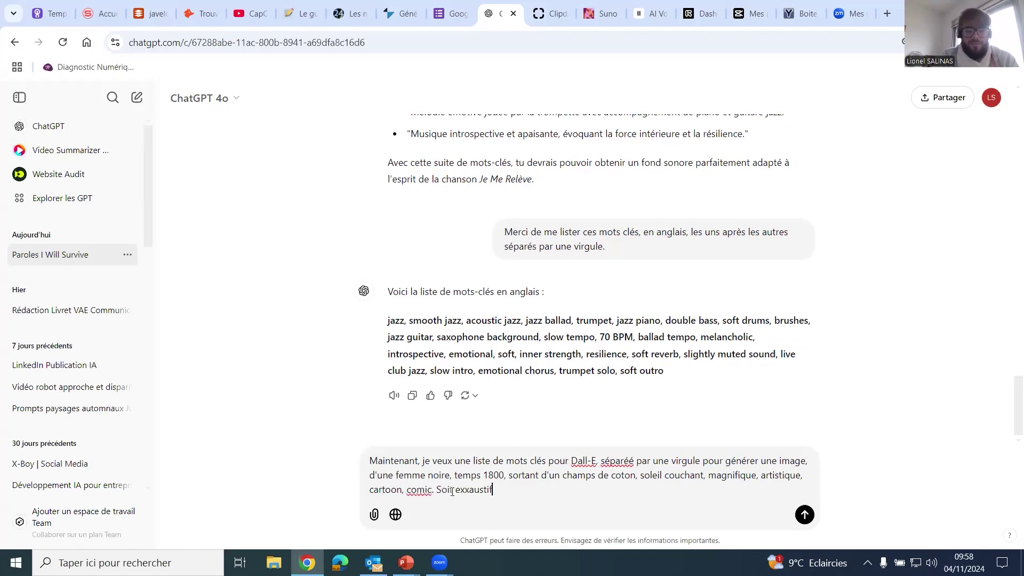
pyautogui.press('BackSpace')
pyautogui.press('BackSpace')
pyautogui.press('BackSpace')
pyautogui.press('BackSpace')
pyautogui.press('BackSpace')
pyautogui.press('BackSpace')
pyautogui.press('BackSpace')
pyautogui.write('austif.')
pyautogui.press('Return')
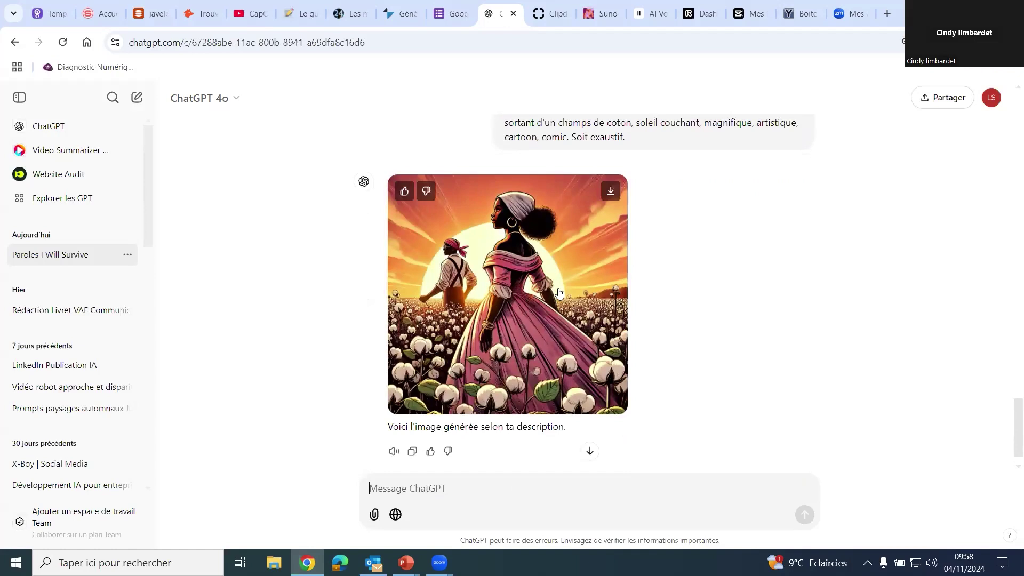
# Step: View the generated image enlarged, close it, and send "Liste moi les mots clés, séparés par une virgule, les uns aprés les autres."
pyautogui.click(521, 295)
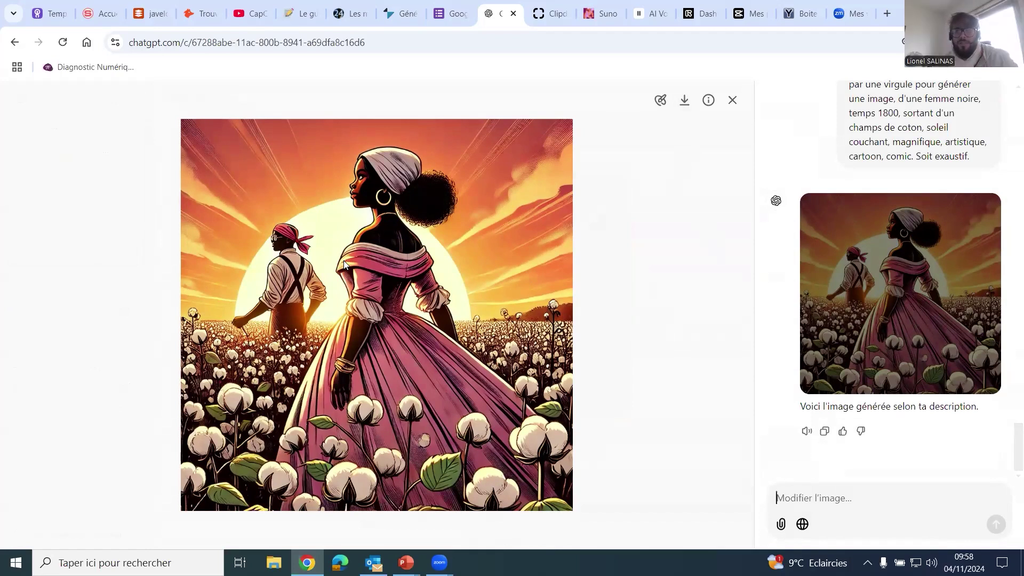
pyautogui.click(733, 100)
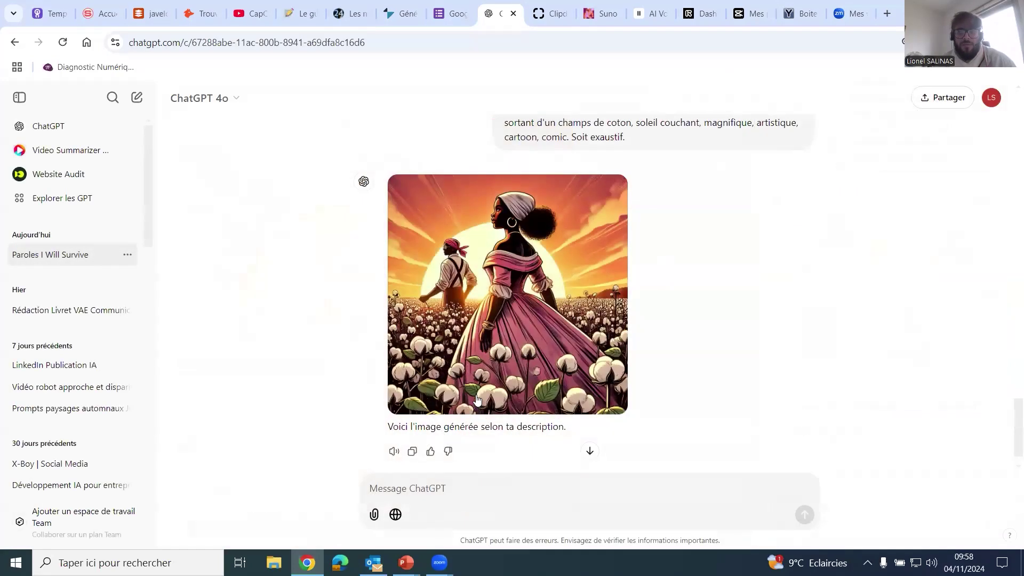
pyautogui.write('L')
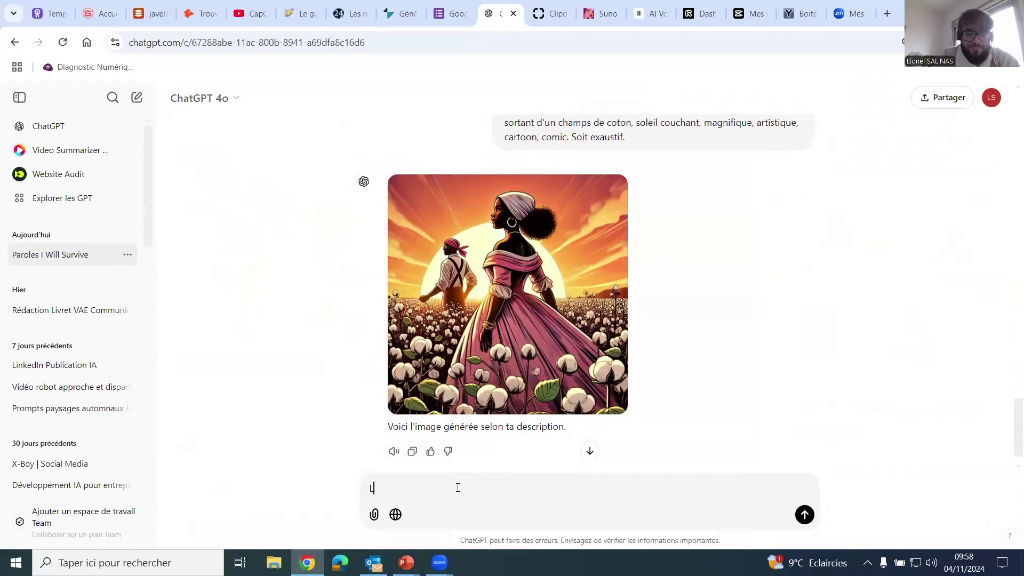
pyautogui.write('iste moi les mo')
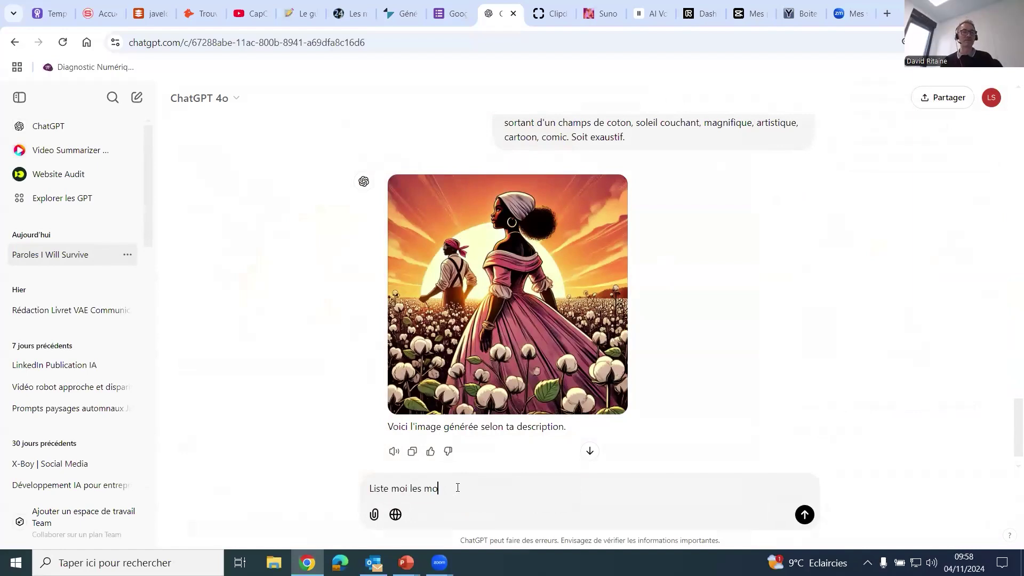
pyautogui.write('ts clés, séparé')
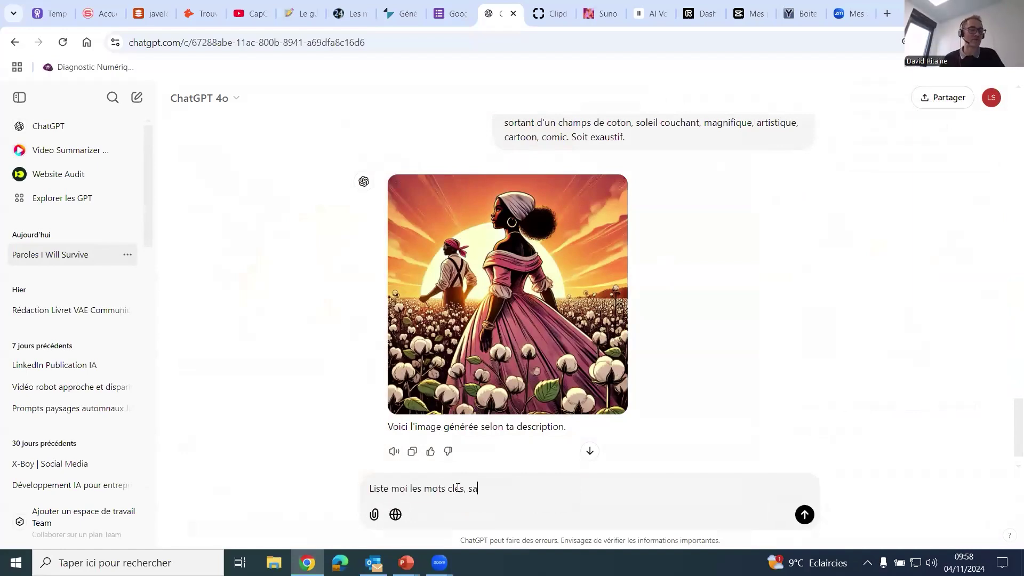
pyautogui.write('s par une ')
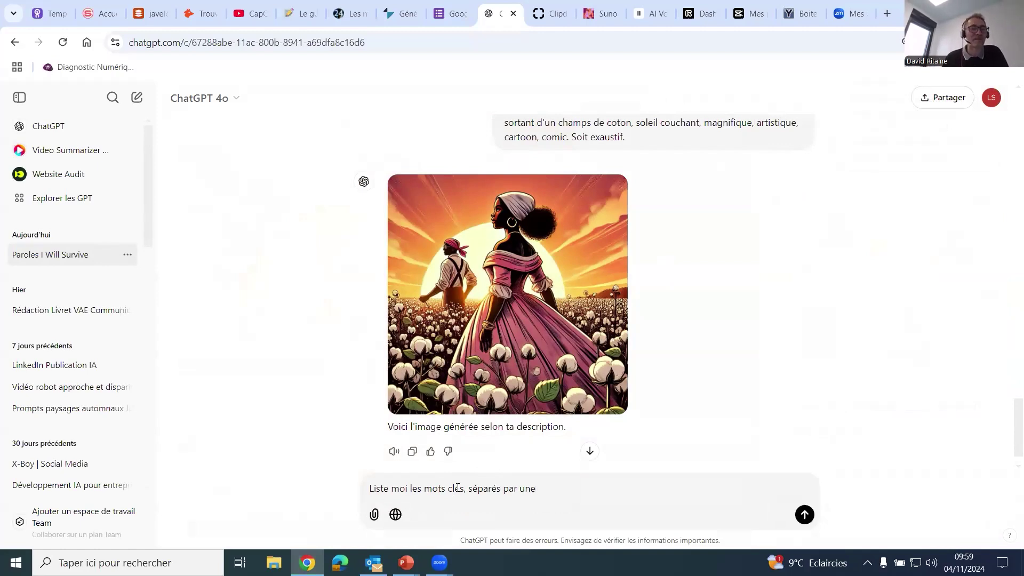
pyautogui.write('virgule, les uns apr')
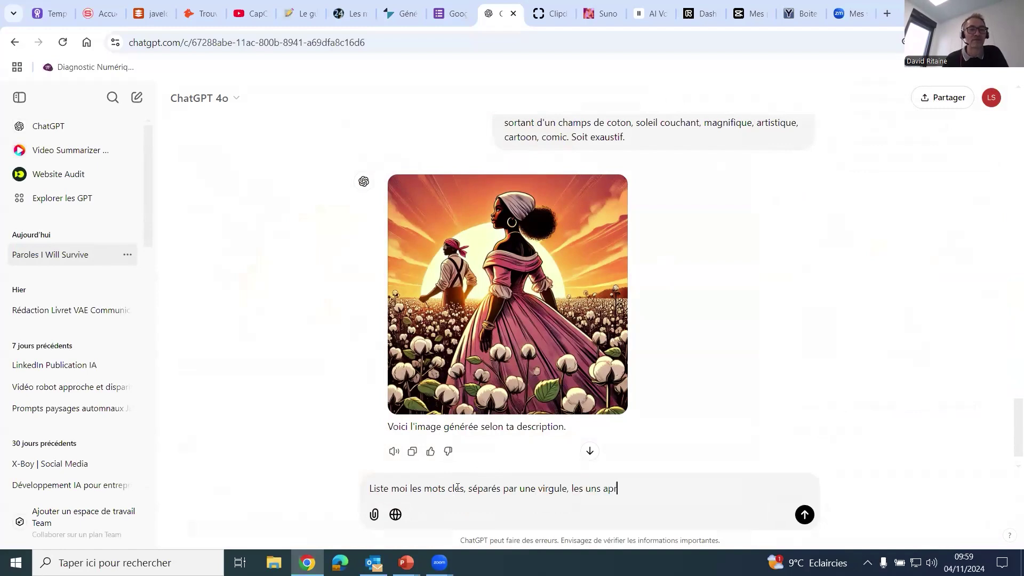
pyautogui.write('és les autres')
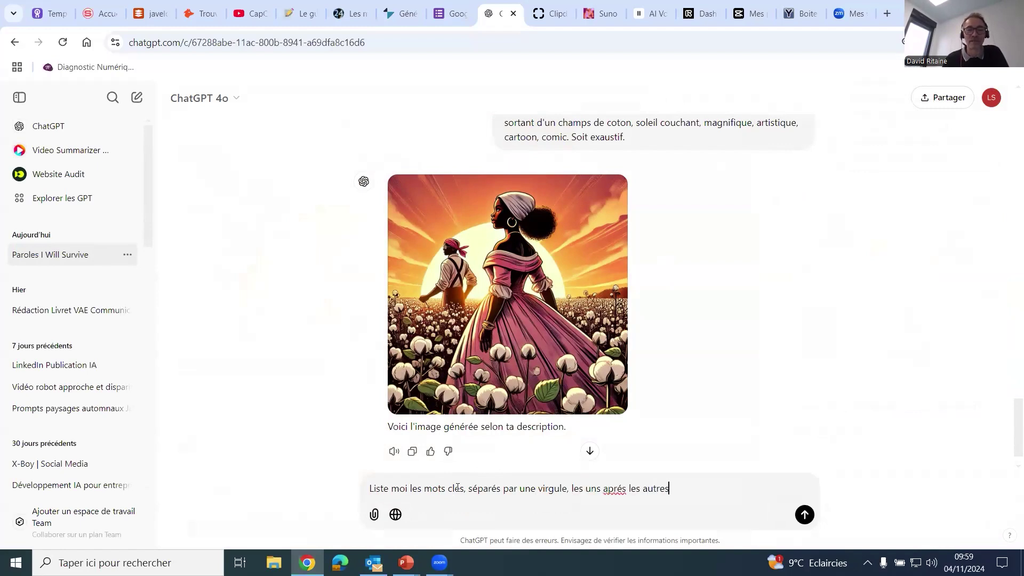
pyautogui.write('.')
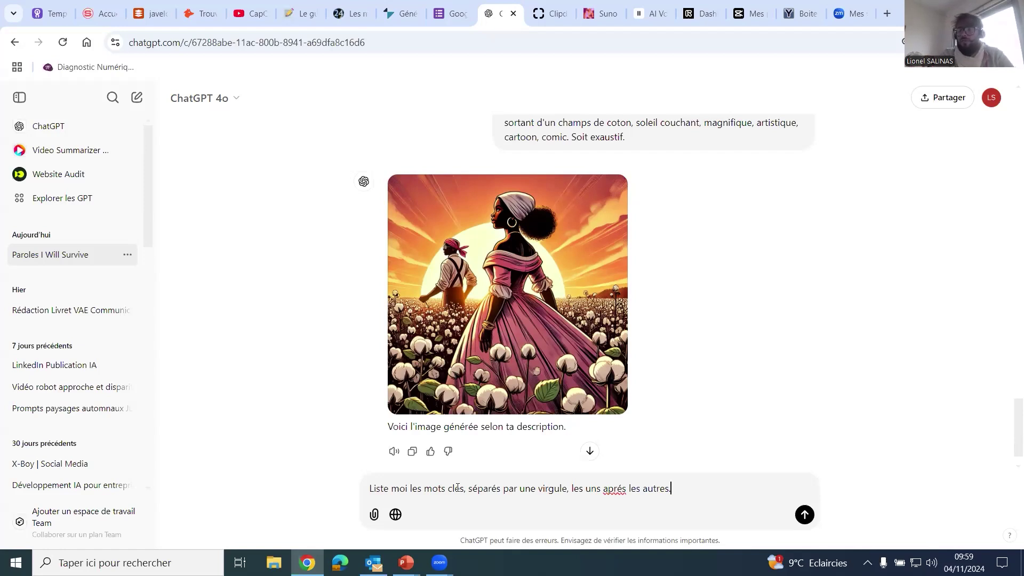
pyautogui.press('Return')
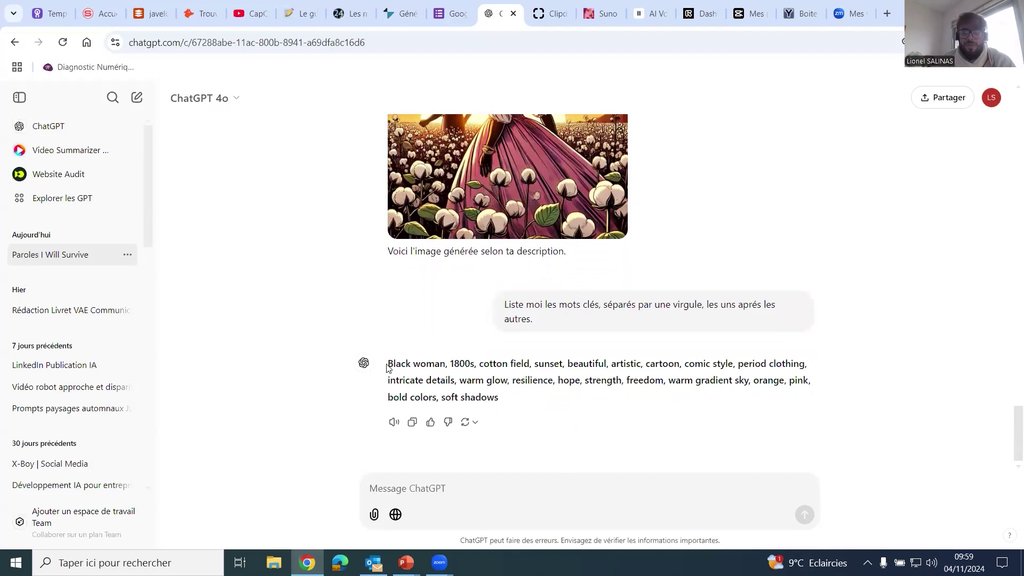
# Step: Copy the full English keyword list from the reply into Clipdrop's text-to-image prompt and check how the prompt begins
pyautogui.moveTo(390, 363); pyautogui.dragTo(521, 403)
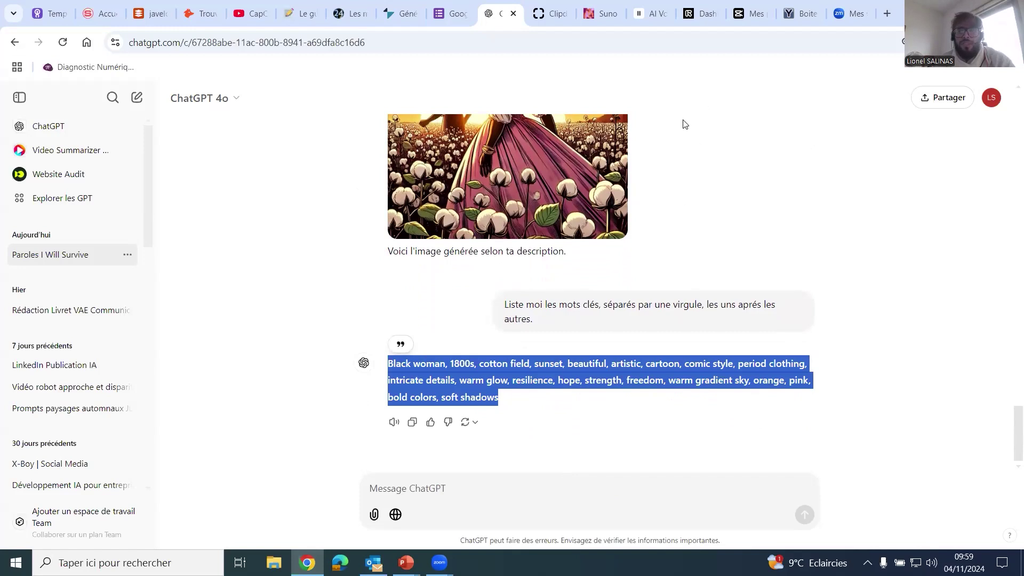
pyautogui.click(546, 14)
pyautogui.click(371, 299)
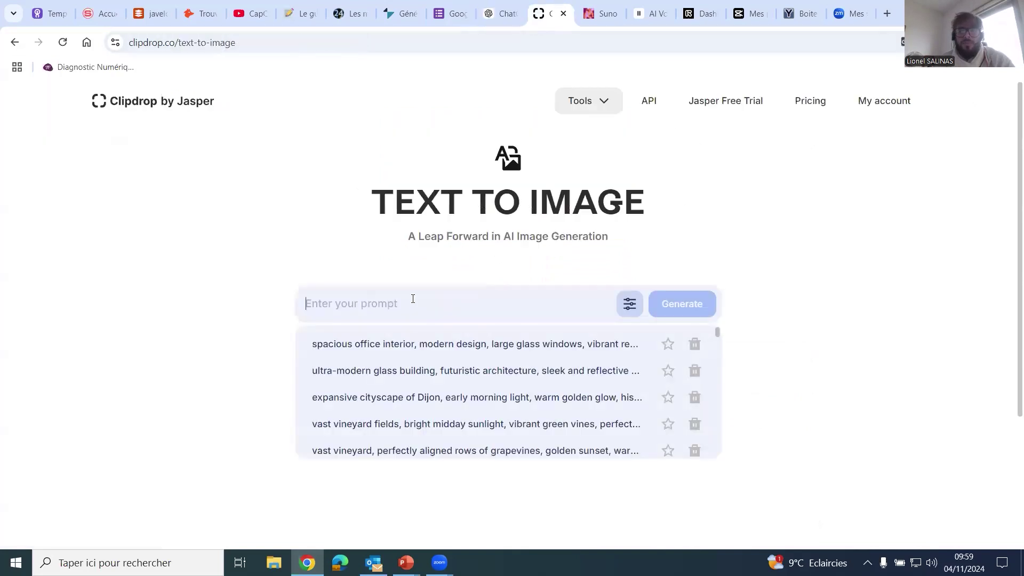
pyautogui.click(352, 232)
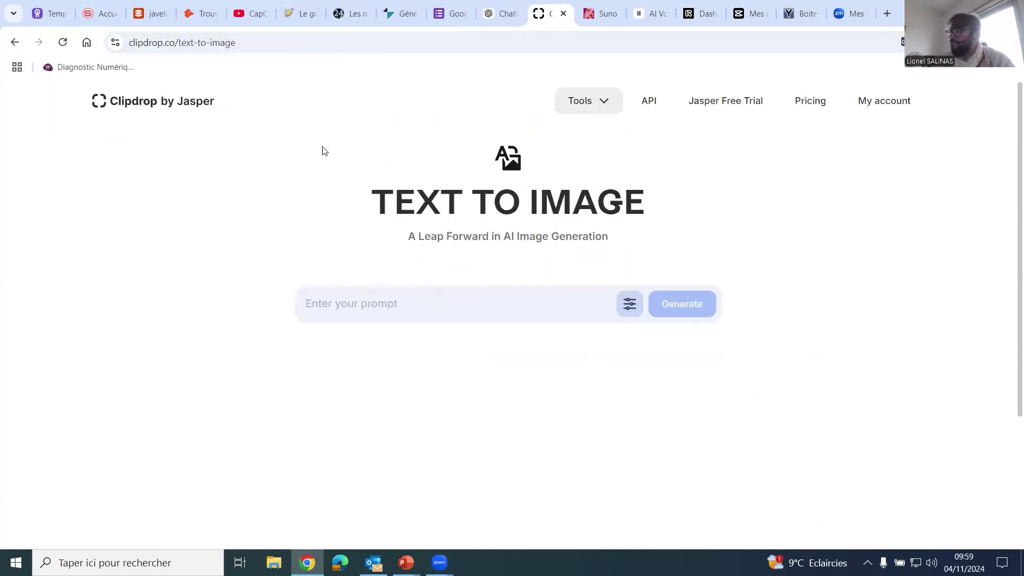
pyautogui.click(326, 305)
pyautogui.hotkey('ctrl', 'v')
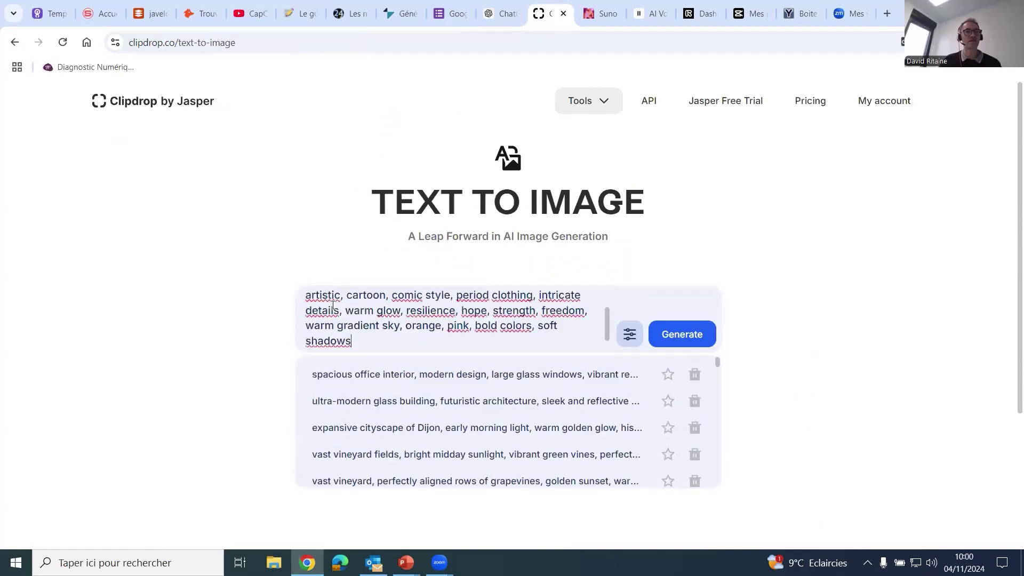
pyautogui.click(802, 266)
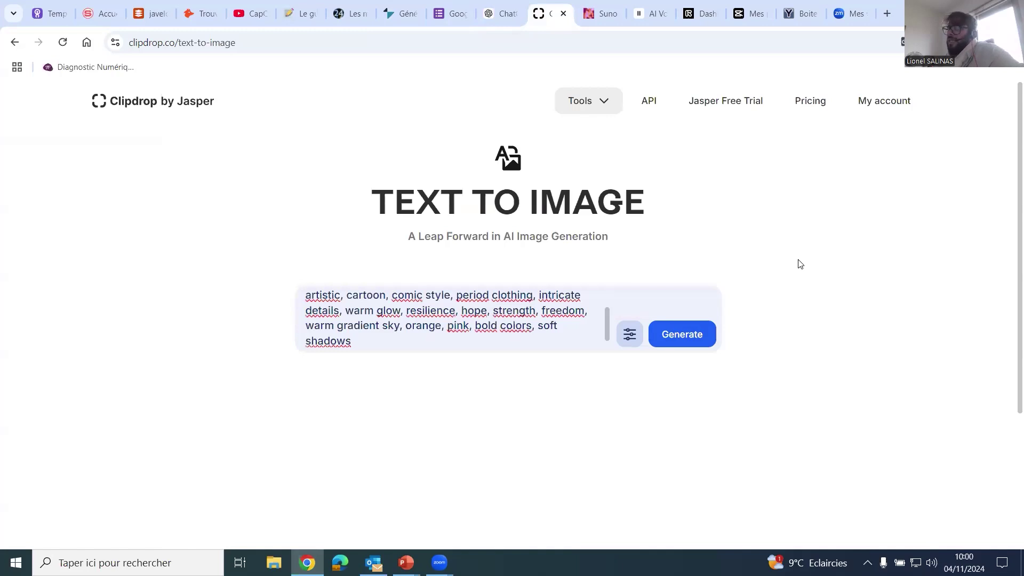
pyautogui.scroll(2, 312, 319)
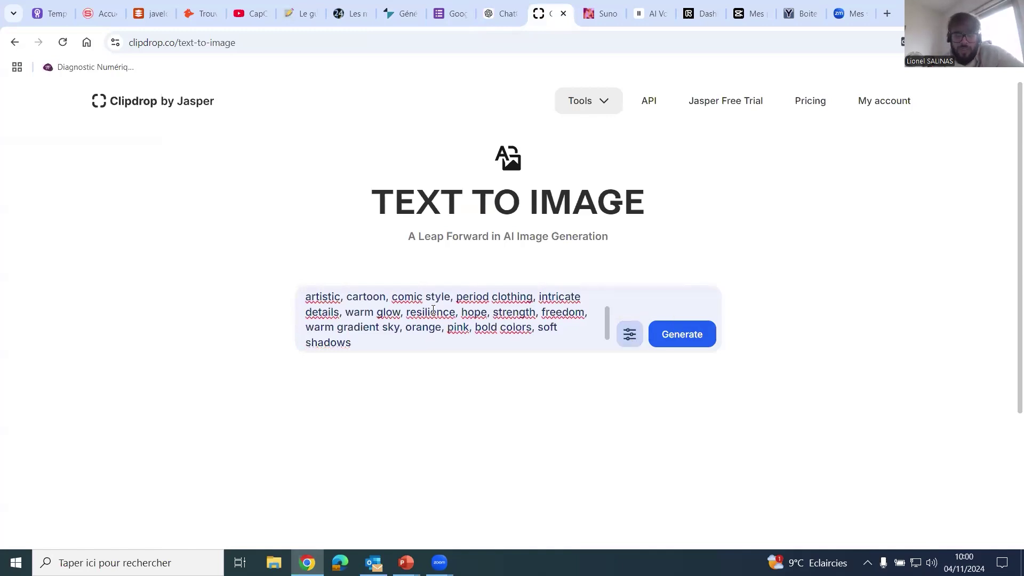
pyautogui.moveTo(315, 303); pyautogui.dragTo(463, 304)
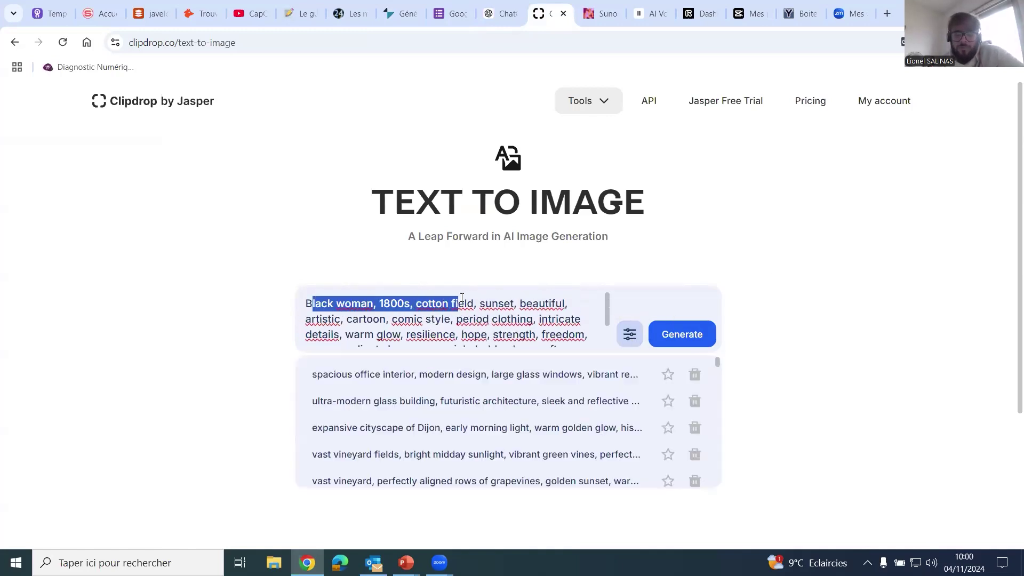
pyautogui.click(237, 364)
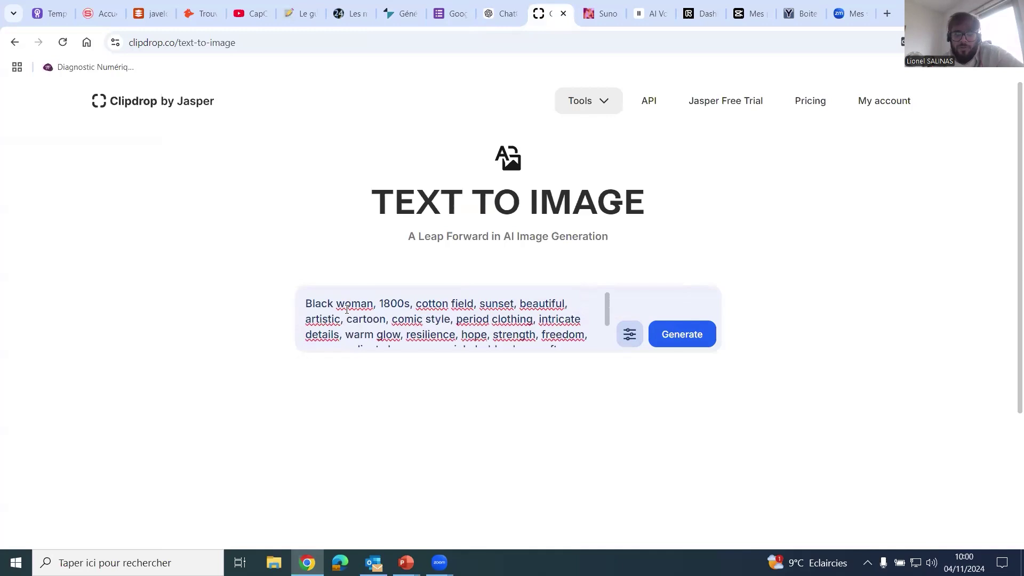
# Step: Generate the images with the Comic Book style and the Cinematic (21:9) aspect ratio
pyautogui.click(629, 341)
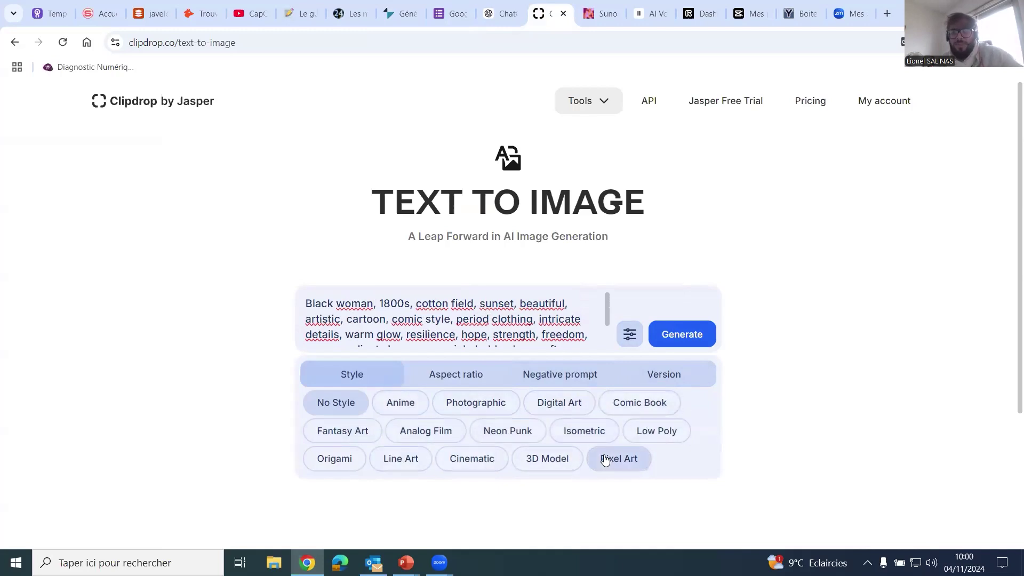
pyautogui.click(651, 407)
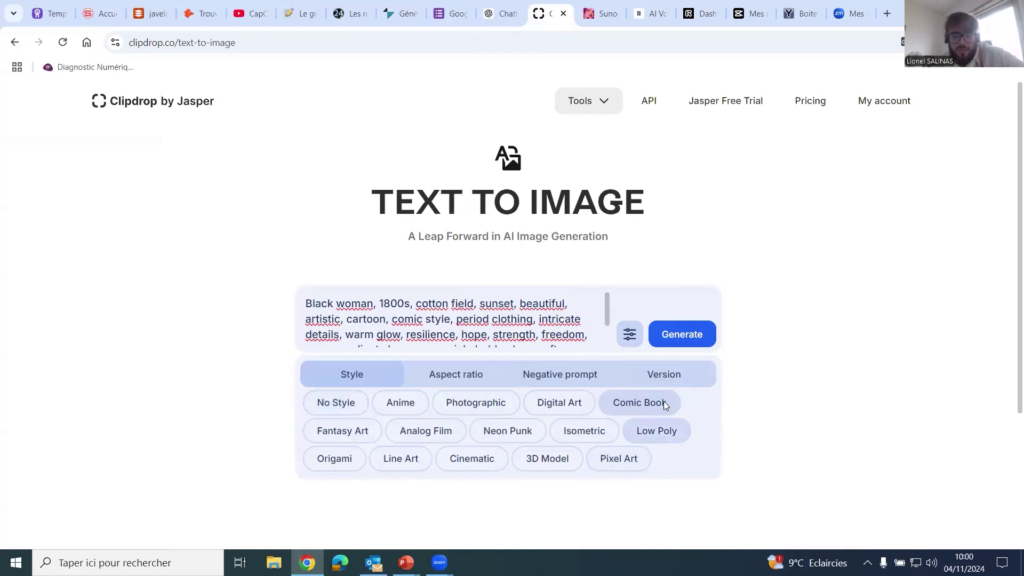
pyautogui.click(455, 379)
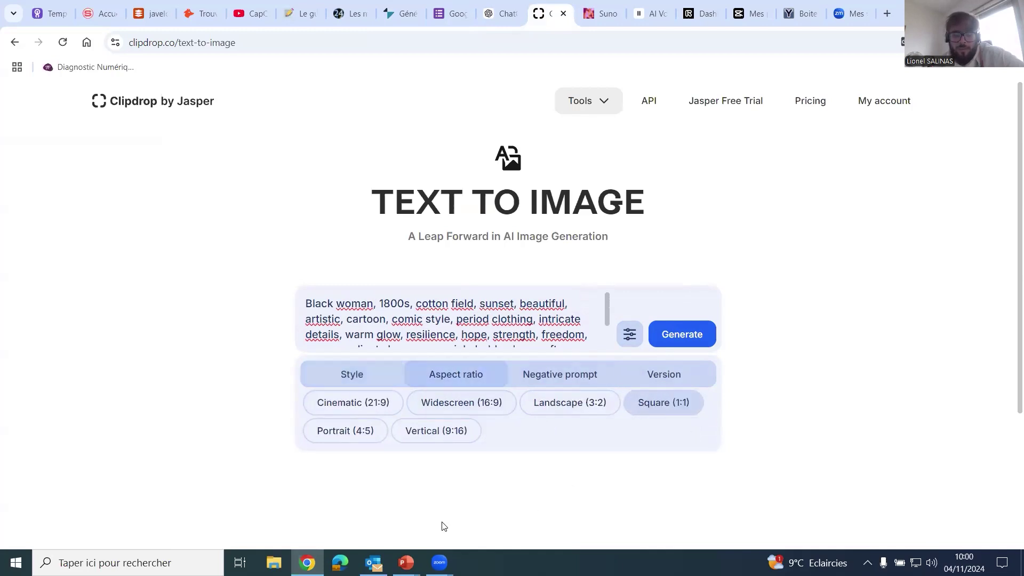
pyautogui.click(373, 409)
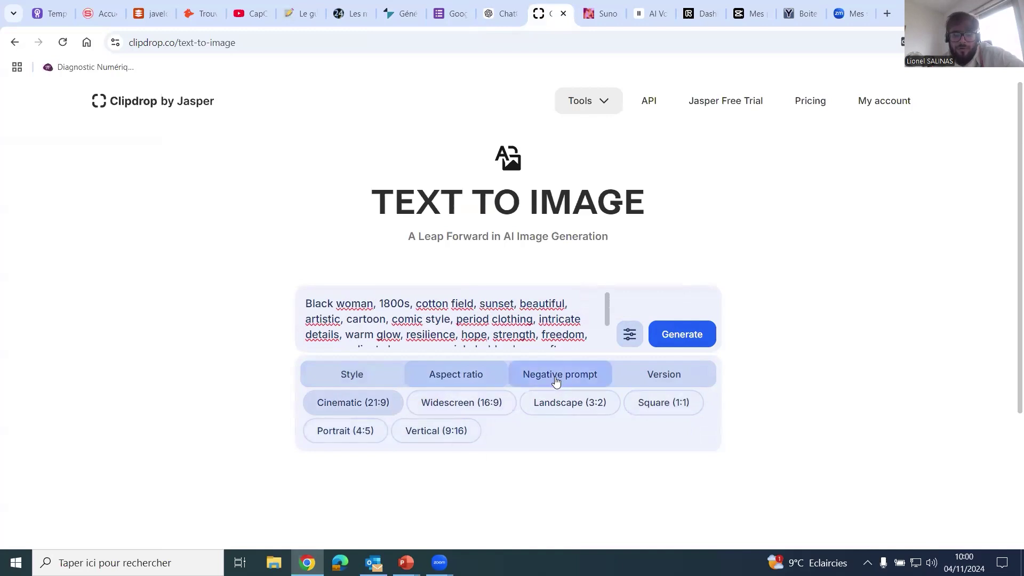
pyautogui.scroll(-3, 723, 366)
pyautogui.click(704, 202)
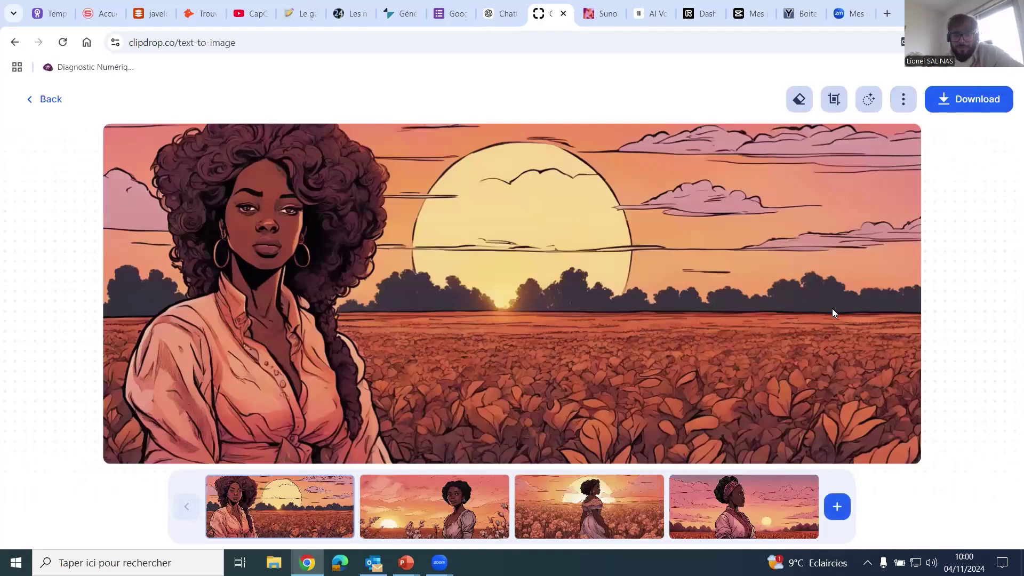
# Step: Compare the four generated cotton-field images by viewing each one enlarged, and return to the first
pyautogui.click(459, 512)
pyautogui.click(643, 526)
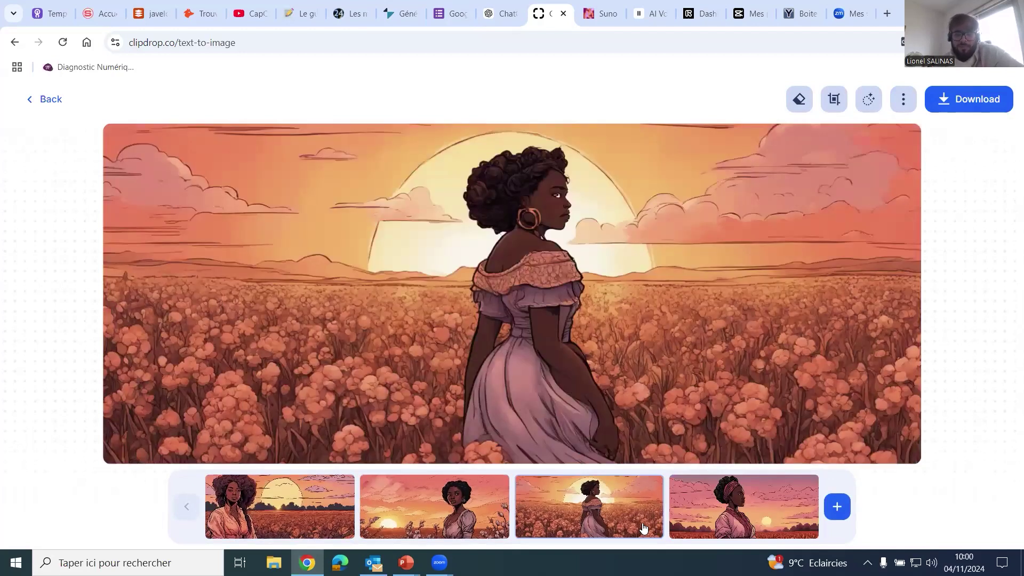
pyautogui.click(696, 525)
pyautogui.click(596, 524)
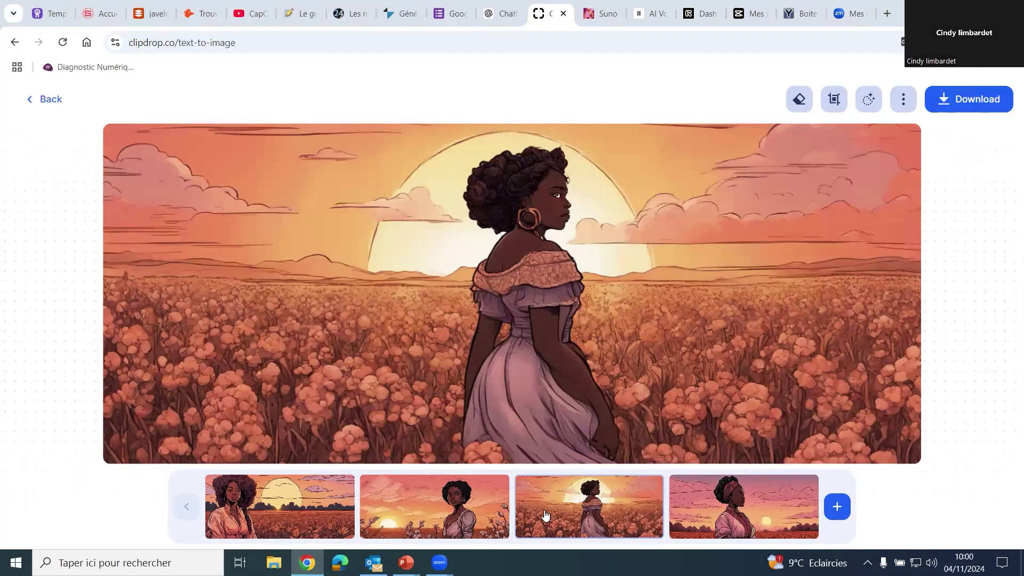
pyautogui.click(332, 522)
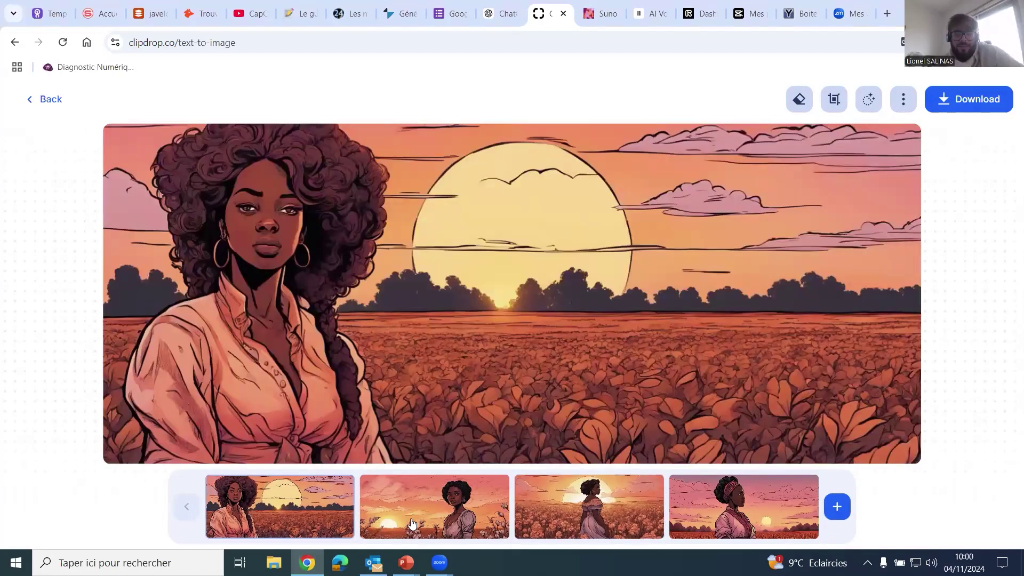
pyautogui.click(454, 521)
pyautogui.click(279, 506)
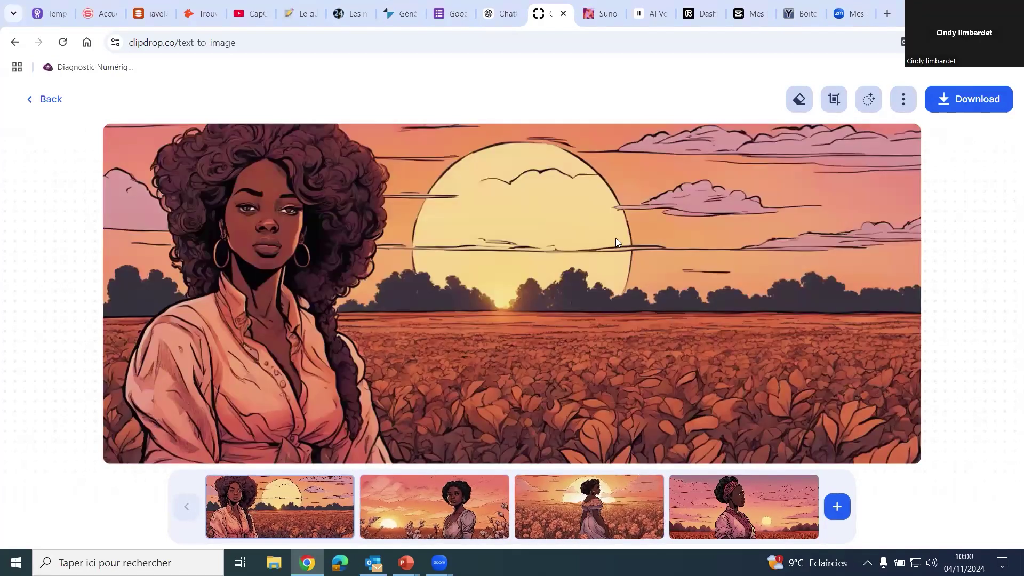
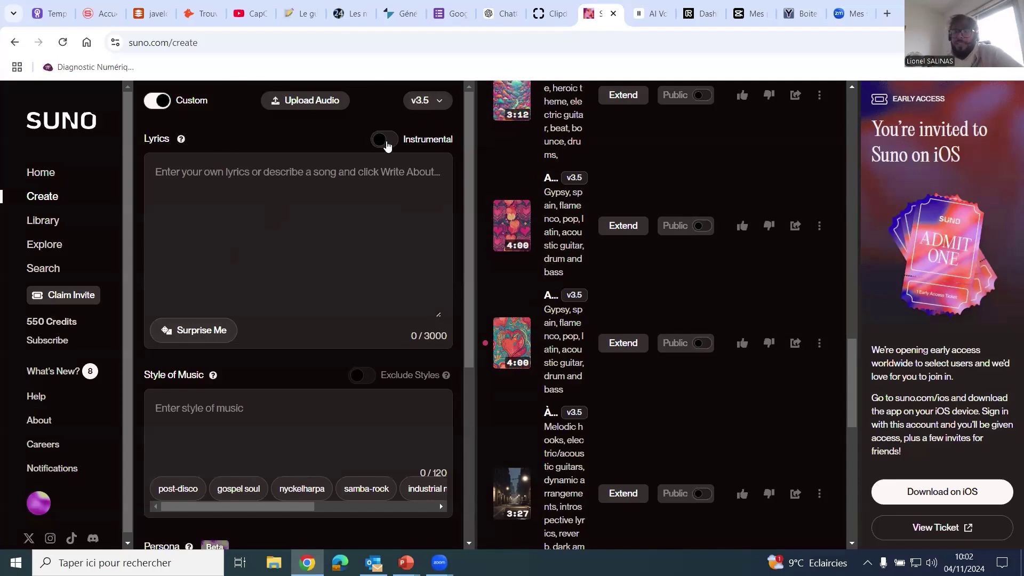
# Step: Enable Instrumental mode for the custom song in Suno
pyautogui.click(385, 142)
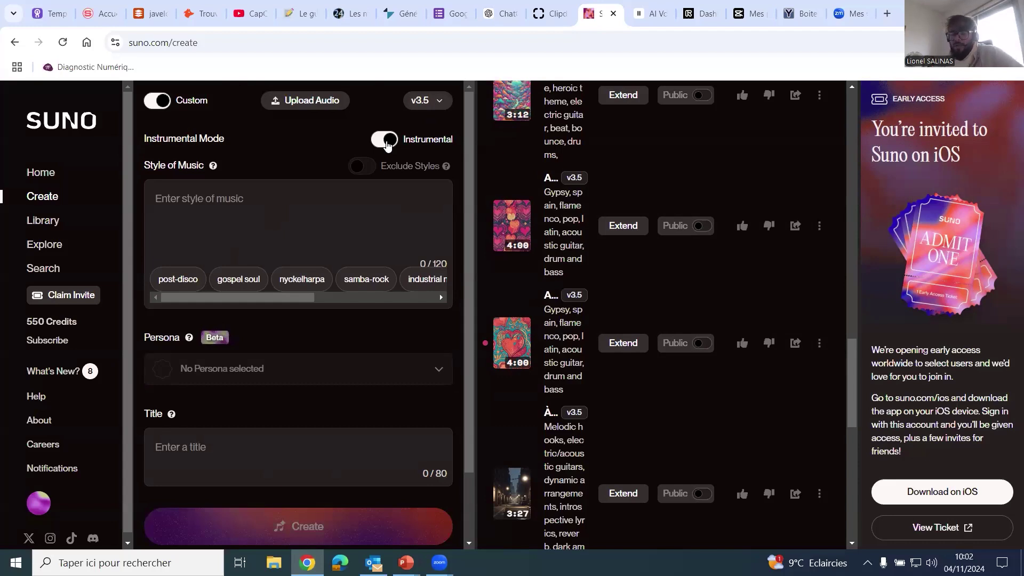
# Step: Turn off Instrumental mode for the custom song and start entry in the empty lyrics field
pyautogui.click(385, 143)
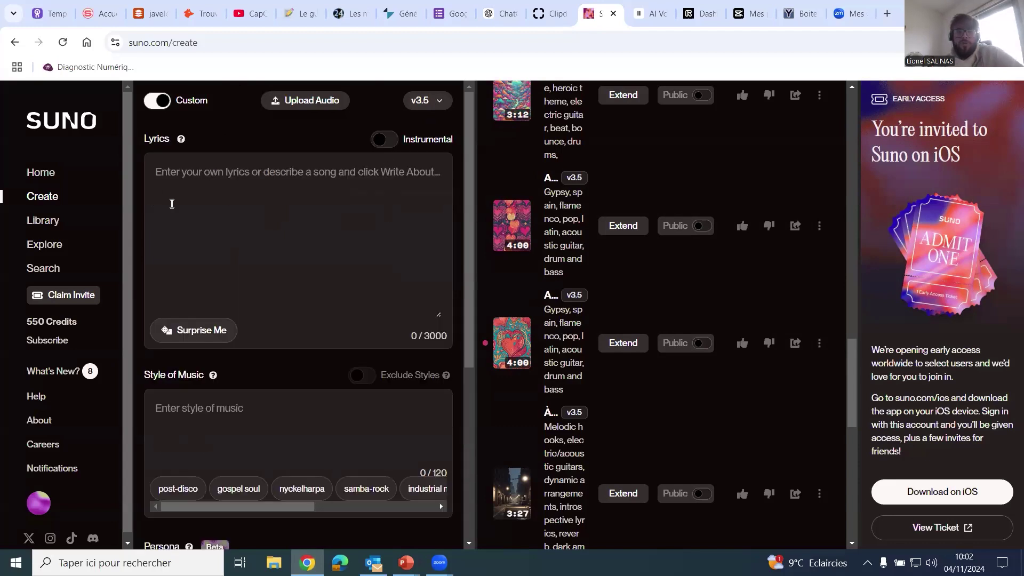
pyautogui.moveTo(144, 143); pyautogui.dragTo(170, 136)
pyautogui.click(293, 172)
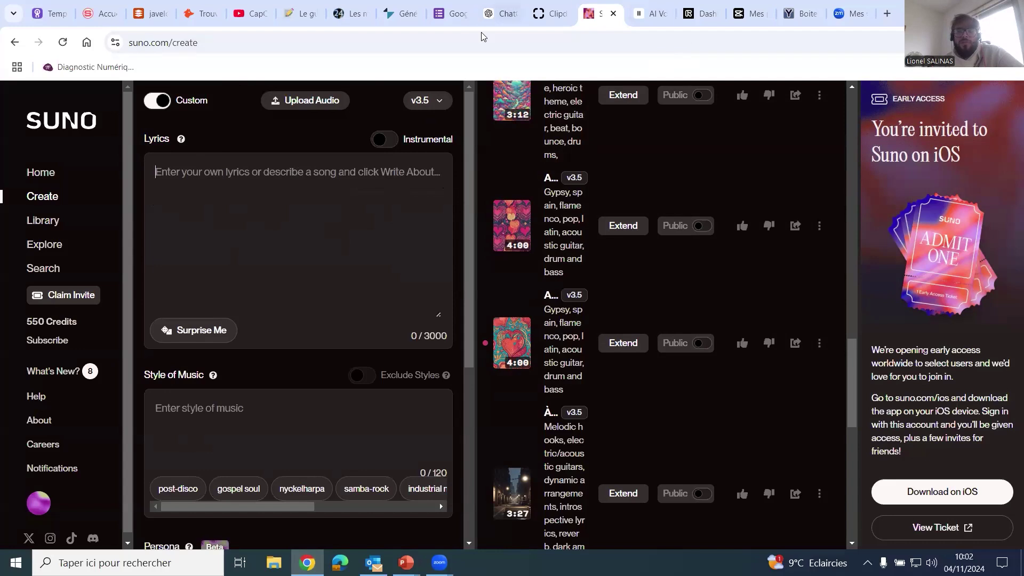
# Step: Copy the full song lyrics, from Couplet 1 through the Outro, from the ChatGPT reply into Suno's lyrics
pyautogui.click(499, 13)
pyautogui.scroll(10, 557, 246)
pyautogui.scroll(15, 557, 247)
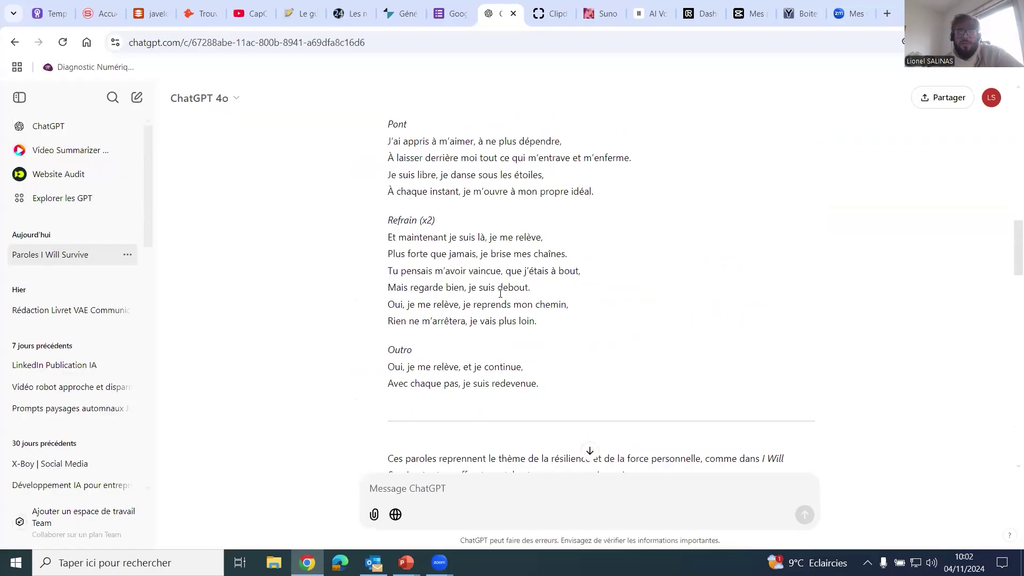
pyautogui.moveTo(547, 391); pyautogui.dragTo(383, 254)
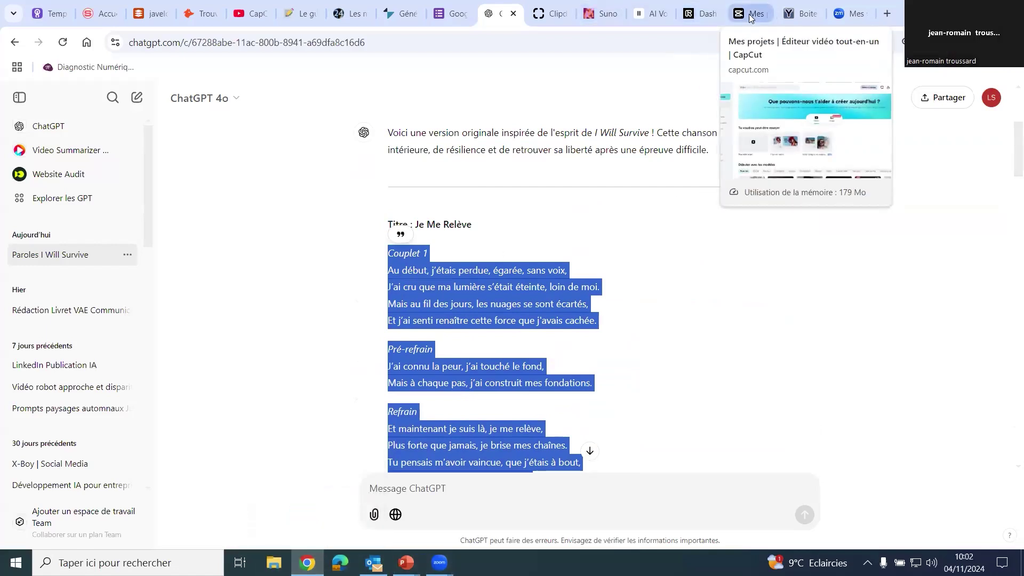
pyautogui.click(596, 14)
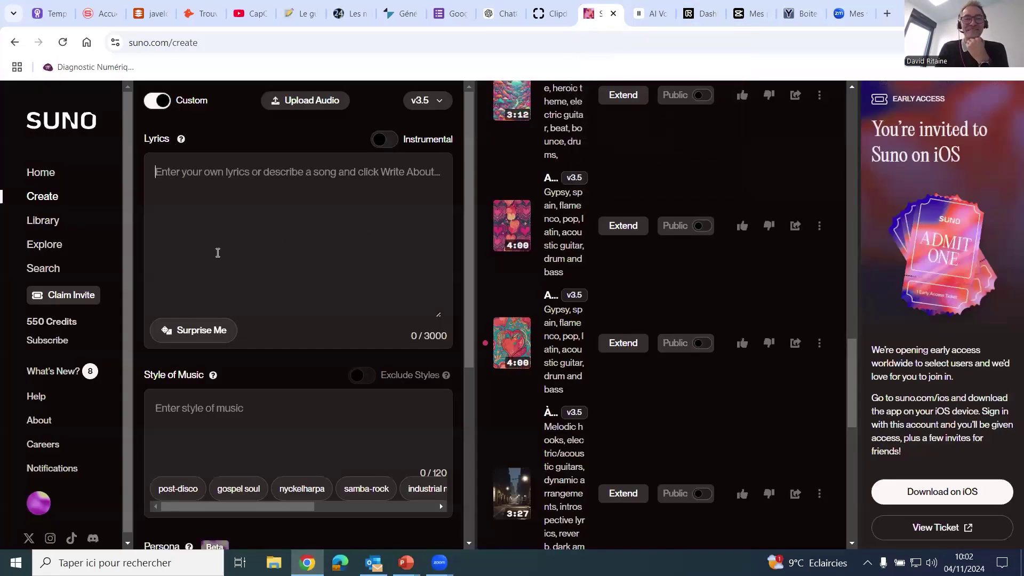
pyautogui.click(187, 190)
pyautogui.hotkey('ctrl', 'v')
pyautogui.scroll(-6, 236, 280)
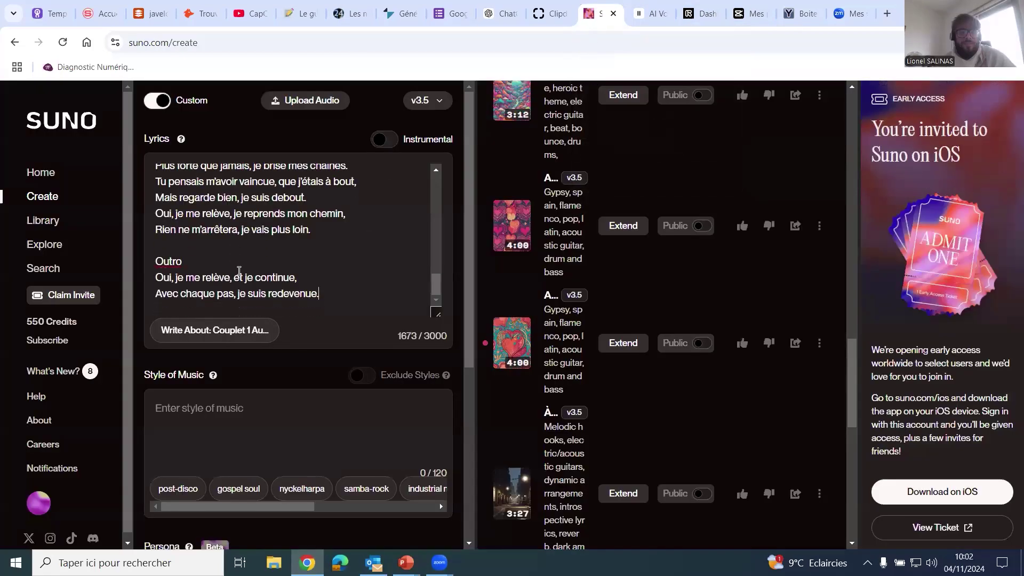
pyautogui.scroll(5, 320, 188)
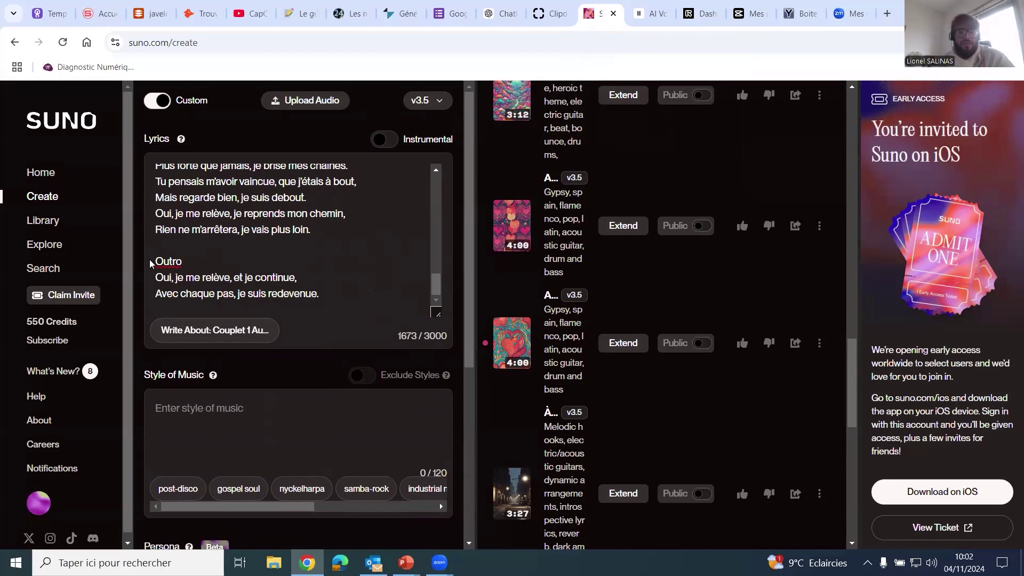
# Step: Delete the Outro, Refrain (x2) and Pont headings from the end of the lyrics, keeping the verses
pyautogui.doubleClick(187, 259)
pyautogui.press('BackSpace')
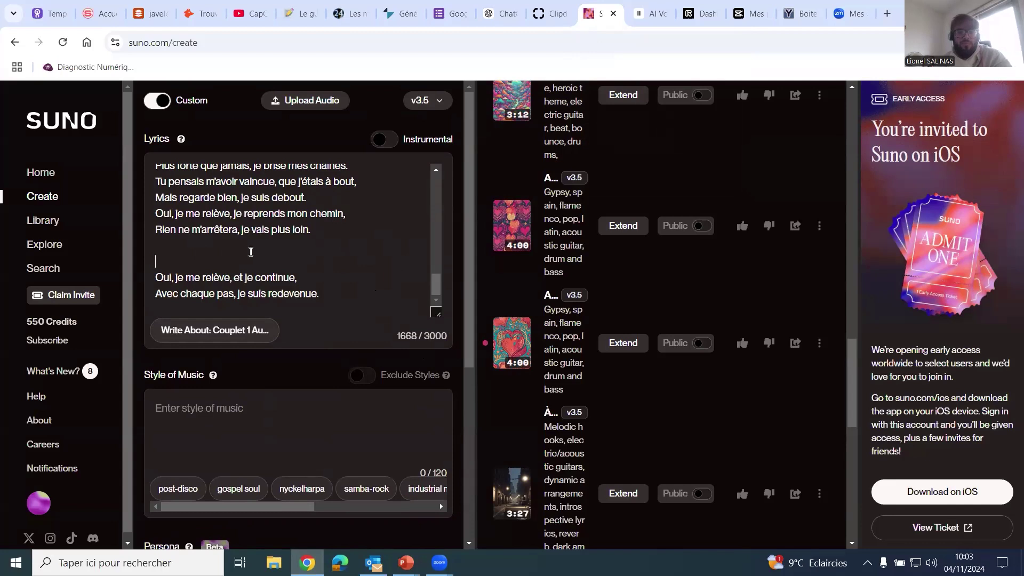
pyautogui.press('BackSpace')
pyautogui.scroll(2, 275, 252)
pyautogui.moveTo(211, 283); pyautogui.dragTo(135, 289)
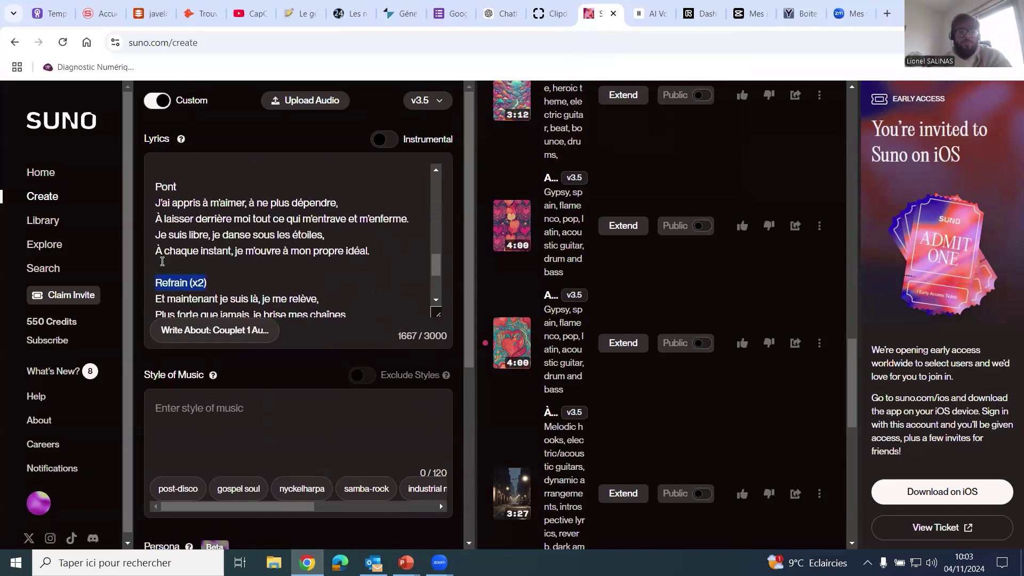
pyautogui.press('BackSpace')
pyautogui.press('BackSpace')
pyautogui.moveTo(186, 184); pyautogui.dragTo(112, 191)
pyautogui.press('BackSpace')
pyautogui.press('BackSpace')
# Step: Delete the second Refrain and Pré-refrain headings and the Couplet 2 heading from the middle of the lyrics
pyautogui.scroll(3, 222, 205)
pyautogui.press('BackSpace')
pyautogui.press('BackSpace')
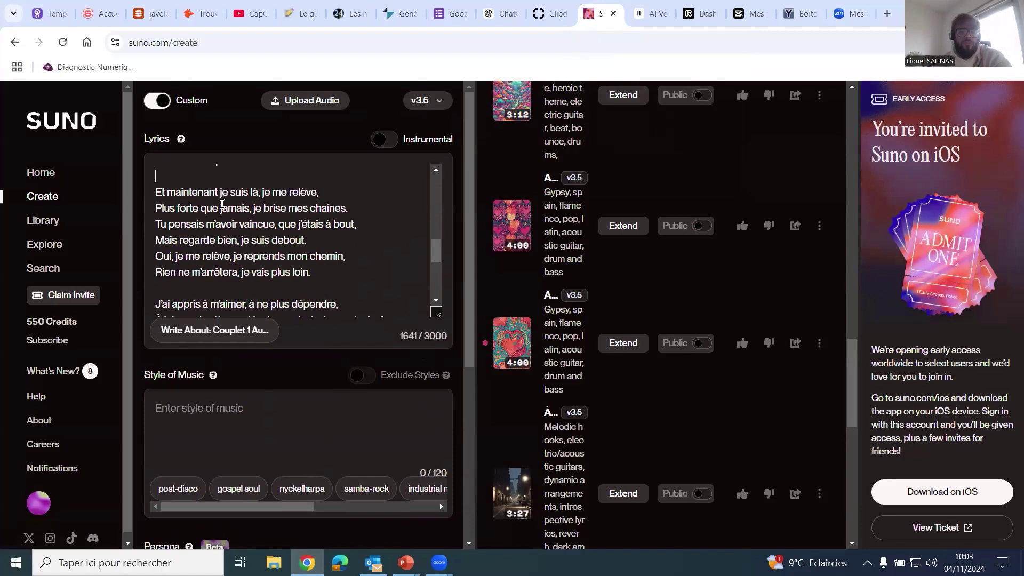
pyautogui.scroll(2, 225, 200)
pyautogui.moveTo(225, 199); pyautogui.dragTo(143, 201)
pyautogui.press('BackSpace')
pyautogui.press('BackSpace')
pyautogui.scroll(3, 222, 228)
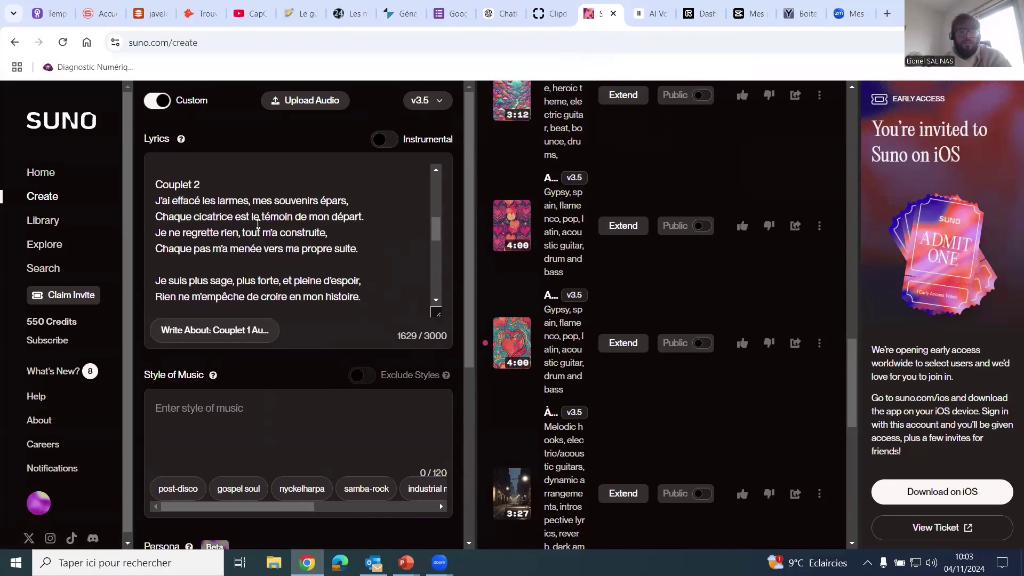
pyautogui.moveTo(214, 231); pyautogui.dragTo(126, 235)
pyautogui.press('BackSpace')
pyautogui.press('BackSpace')
# Step: Delete the first Refrain, Pré-refrain and Couplet 1 headings, and remove the empty line before the first verse
pyautogui.scroll(3, 213, 235)
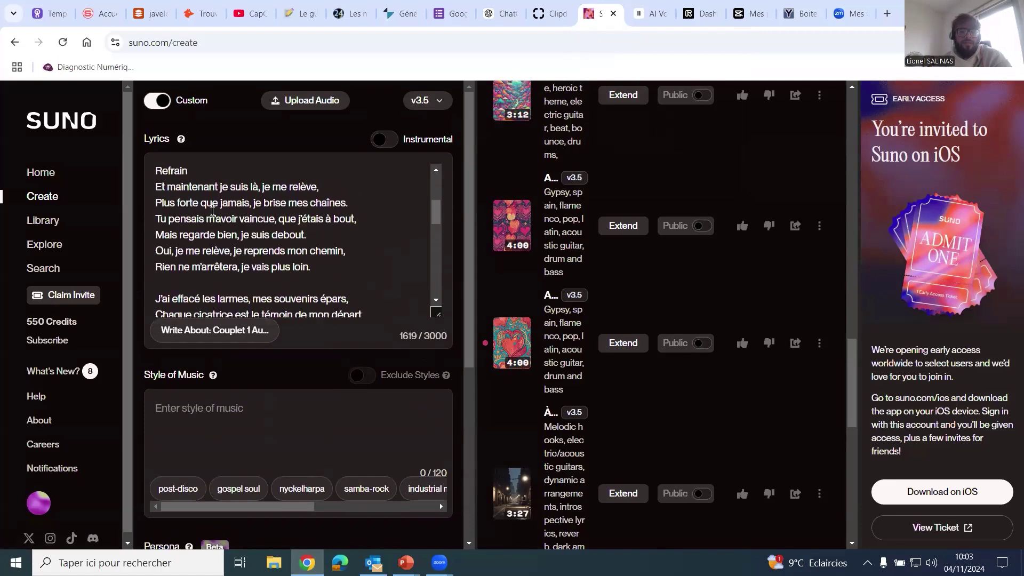
pyautogui.moveTo(188, 238); pyautogui.dragTo(137, 245)
pyautogui.press('BackSpace')
pyautogui.press('BackSpace')
pyautogui.scroll(3, 176, 226)
pyautogui.moveTo(211, 267); pyautogui.dragTo(144, 269)
pyautogui.press('BackSpace')
pyautogui.press('BackSpace')
pyautogui.moveTo(207, 167); pyautogui.dragTo(153, 170)
pyautogui.press('BackSpace')
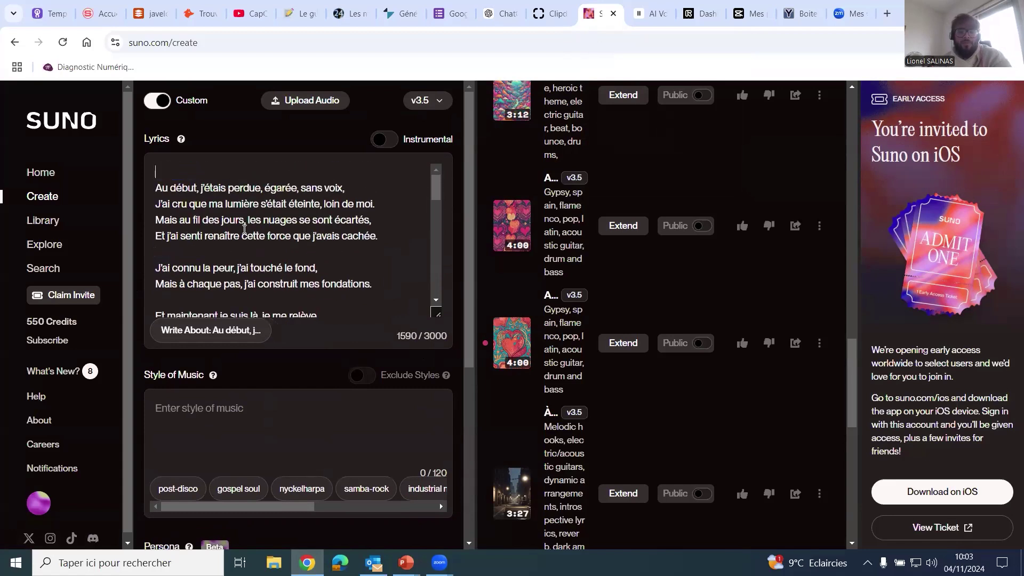
pyautogui.press('Delete')
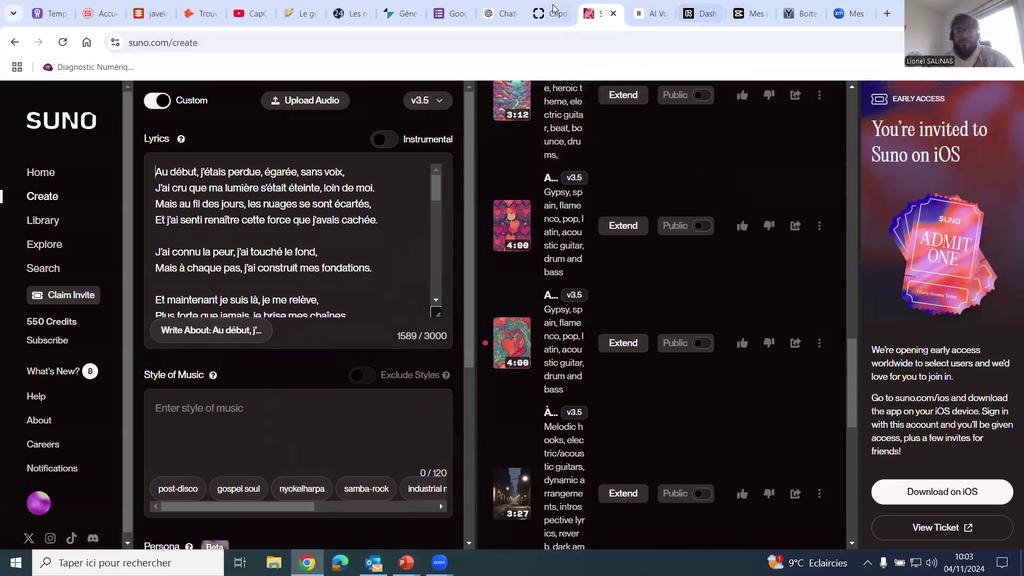
# Step: Copy the English jazz keyword list from ChatGPT into Suno's style of music and trim the last character
pyautogui.click(501, 14)
pyautogui.scroll(-8, 450, 316)
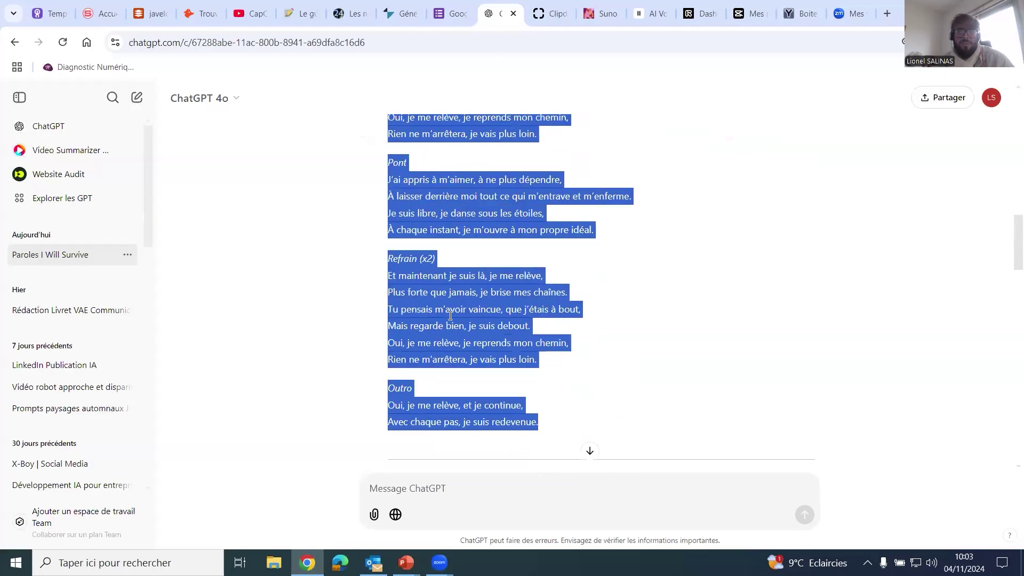
pyautogui.scroll(-15, 450, 316)
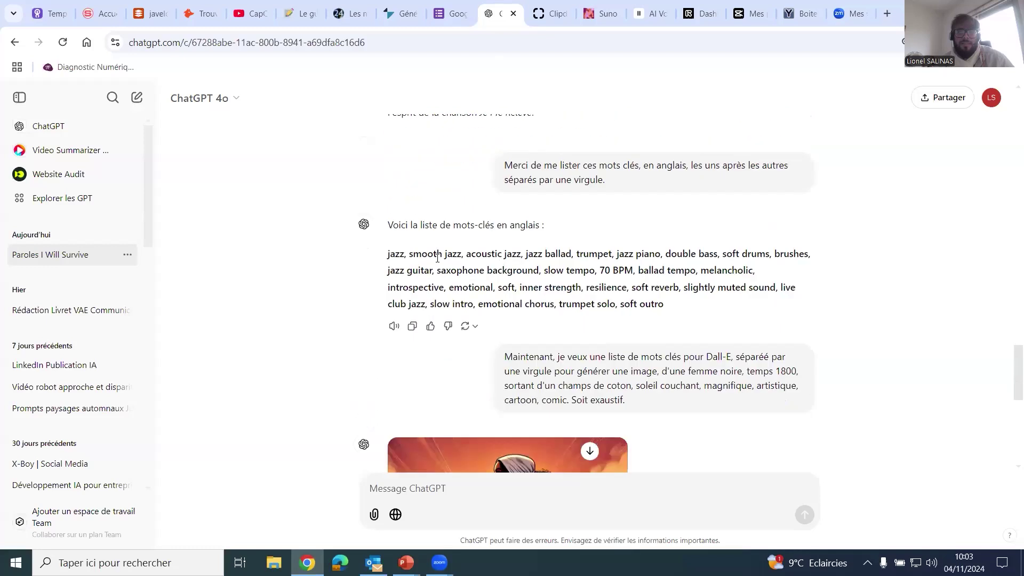
pyautogui.moveTo(511, 250); pyautogui.dragTo(709, 315)
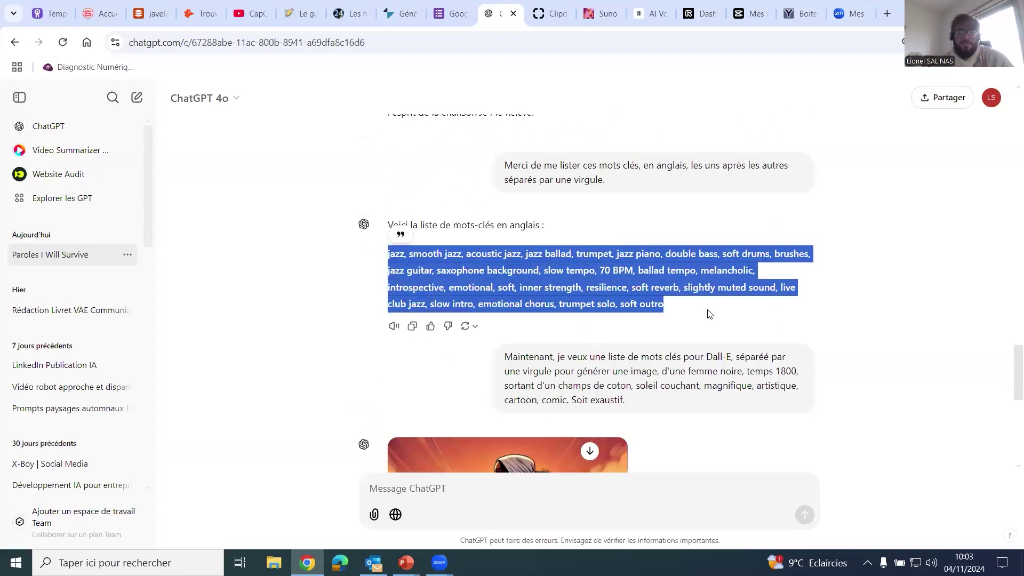
pyautogui.press('super+d')
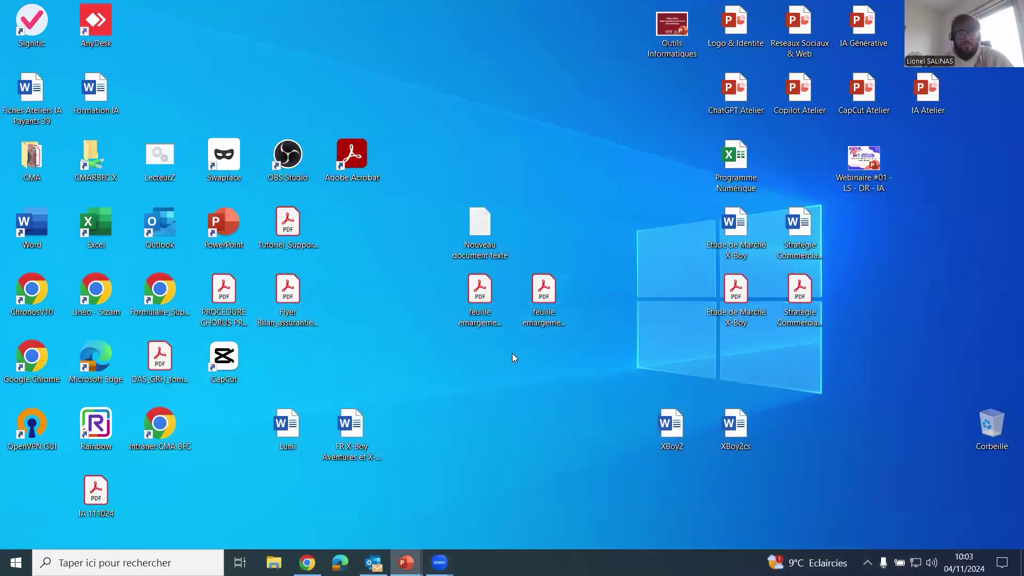
pyautogui.click(307, 563)
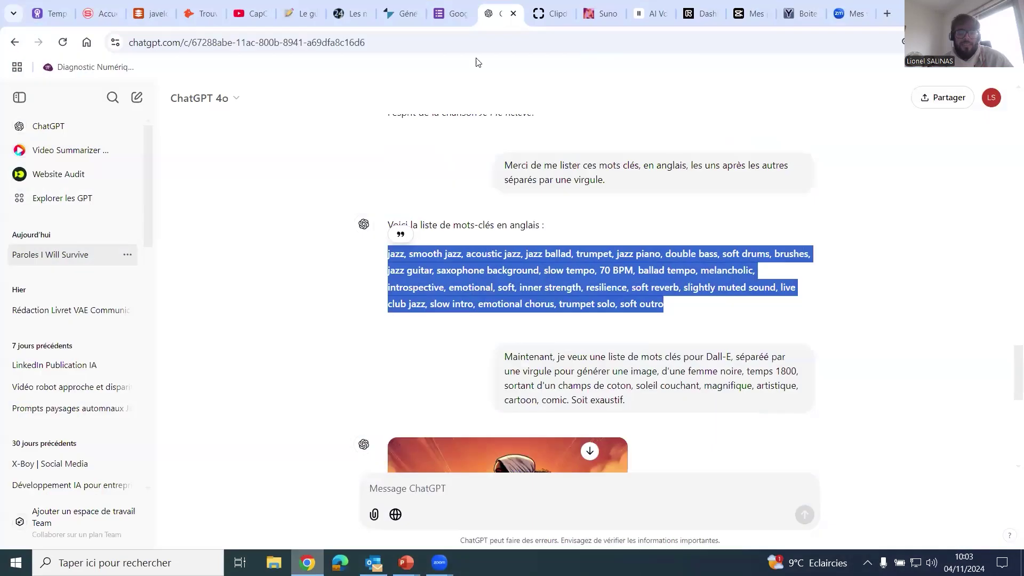
pyautogui.click(600, 14)
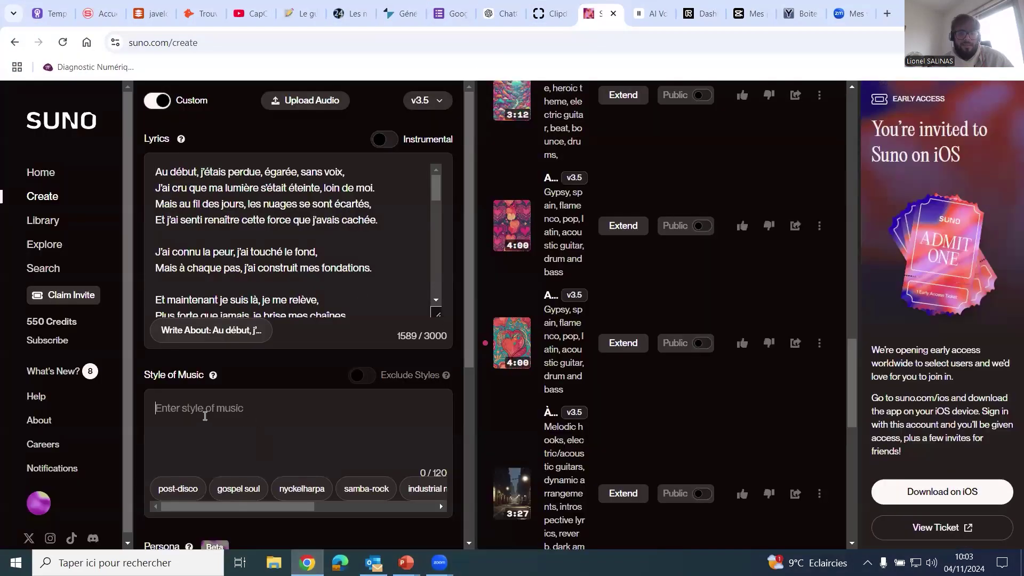
pyautogui.click(186, 408)
pyautogui.write('jazz, smooth jazz, acoustic jazz, jazz ballad, trumpet, jazz piano, double bass, soft drums, brushes, jazz guitar, saxop')
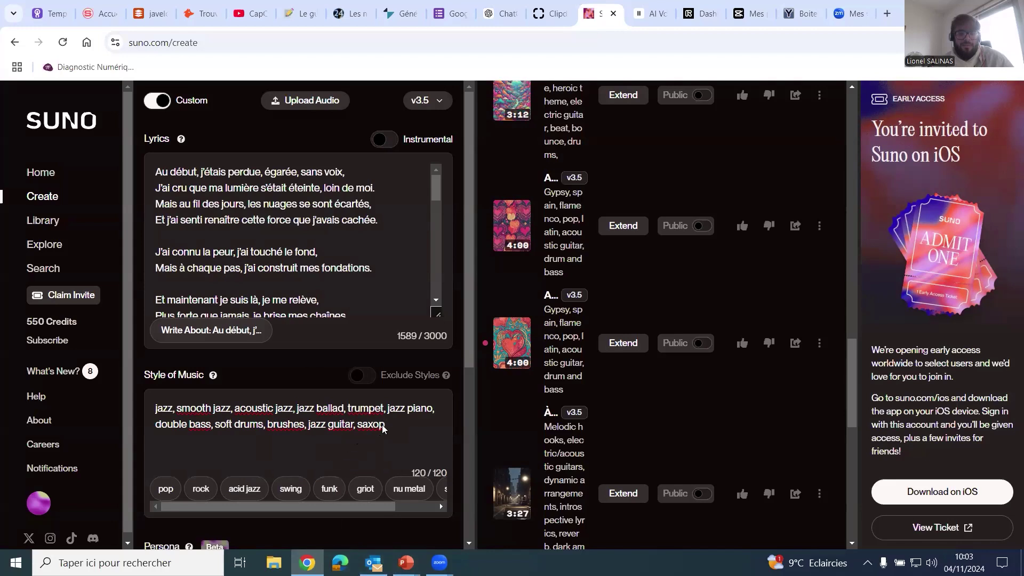
pyautogui.press('BackSpace')
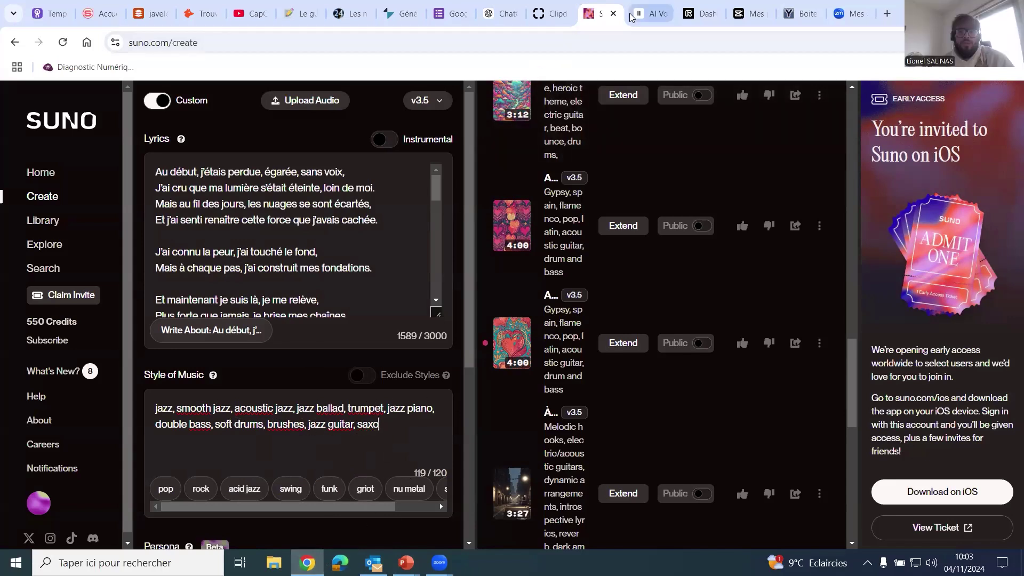
# Step: Copy the complete English jazz keyword list in ChatGPT into a new message
pyautogui.click(510, 15)
pyautogui.click(521, 303)
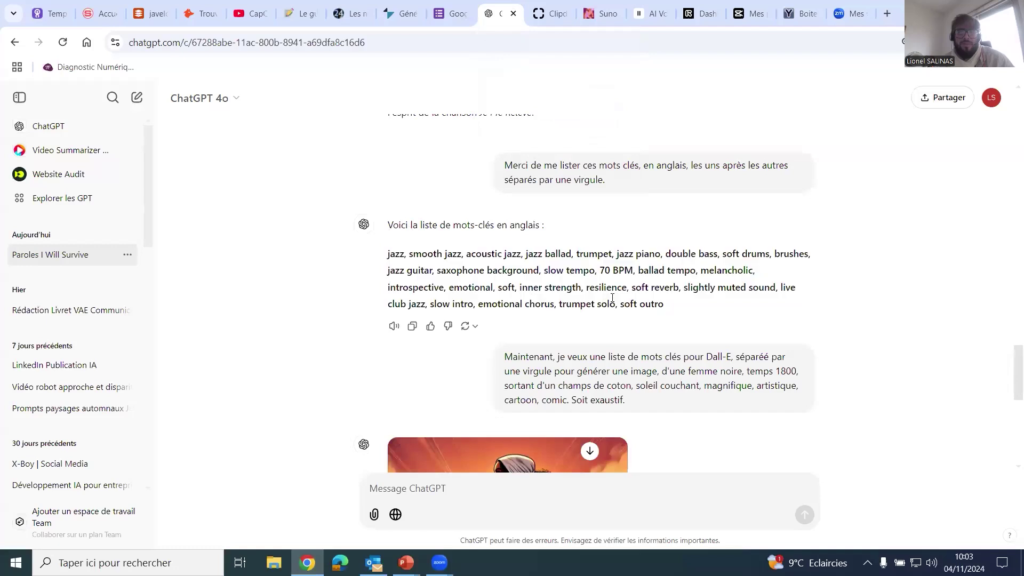
pyautogui.moveTo(688, 304); pyautogui.dragTo(382, 258)
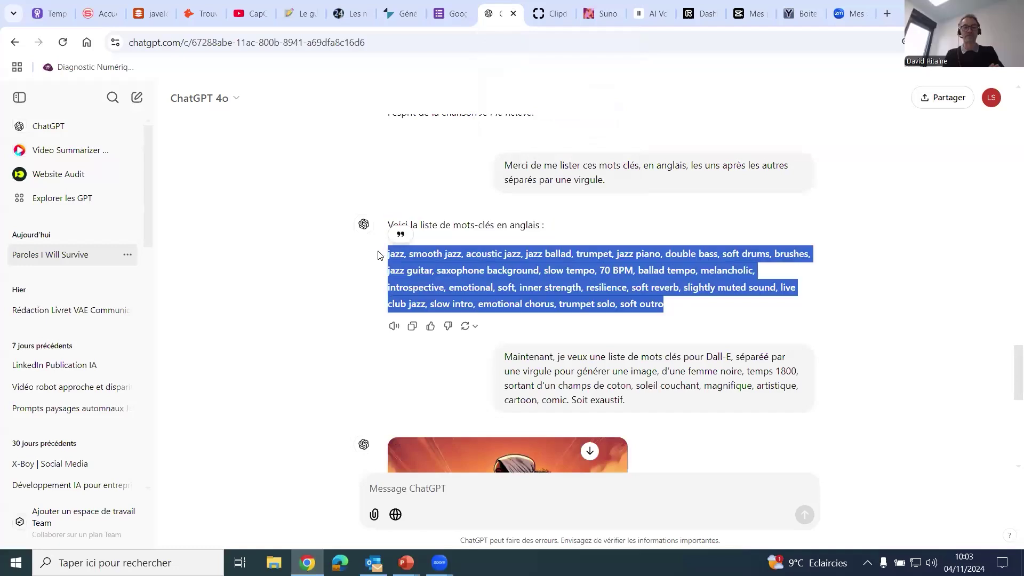
pyautogui.hotkey('ctrl', 'c')
pyautogui.click(429, 494)
pyautogui.hotkey('ctrl', 'v')
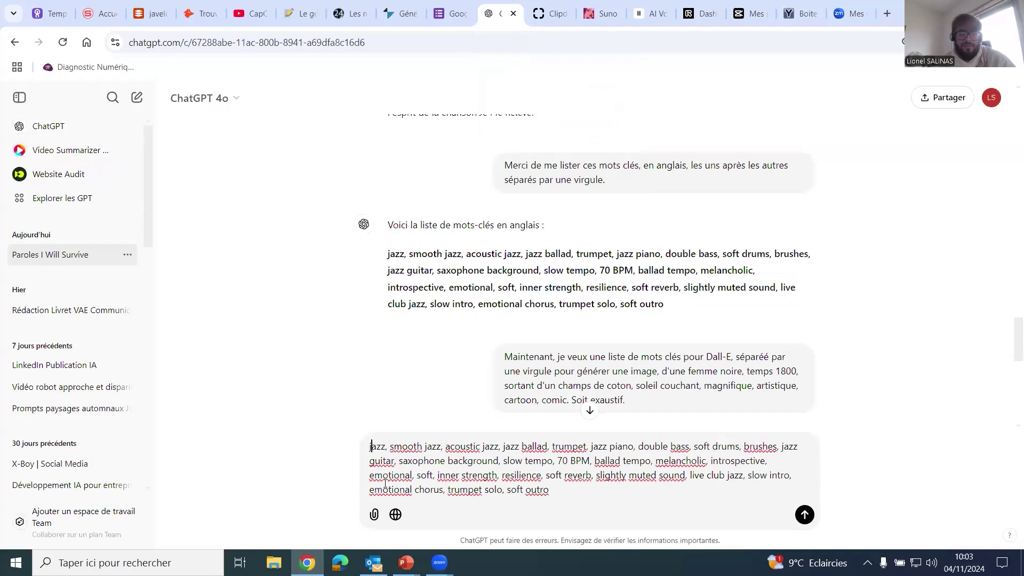
# Step: Put "résume moi cela, par 120 caractéres." before the keywords, enclose the list in quotation marks, and send the message
pyautogui.hotkey('ctrl', 'Home')
pyautogui.write('résume mi')
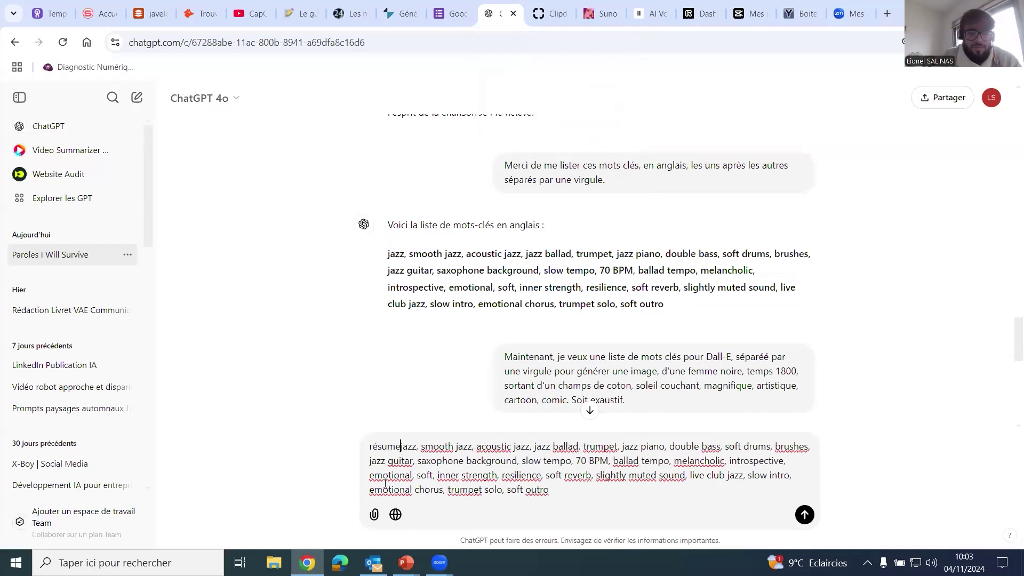
pyautogui.press('BackSpace')
pyautogui.write('oi ce')
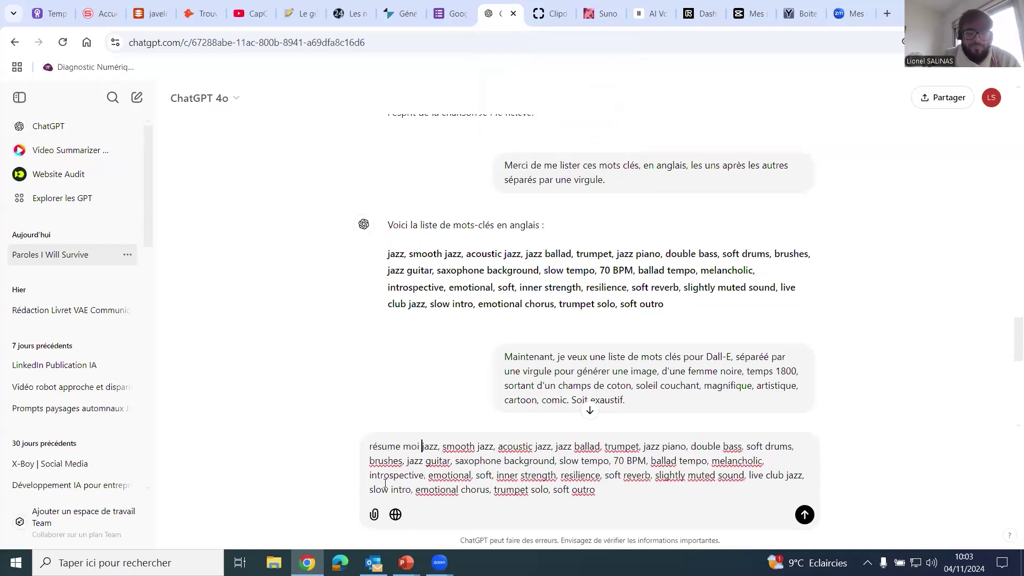
pyautogui.write('la, par 1')
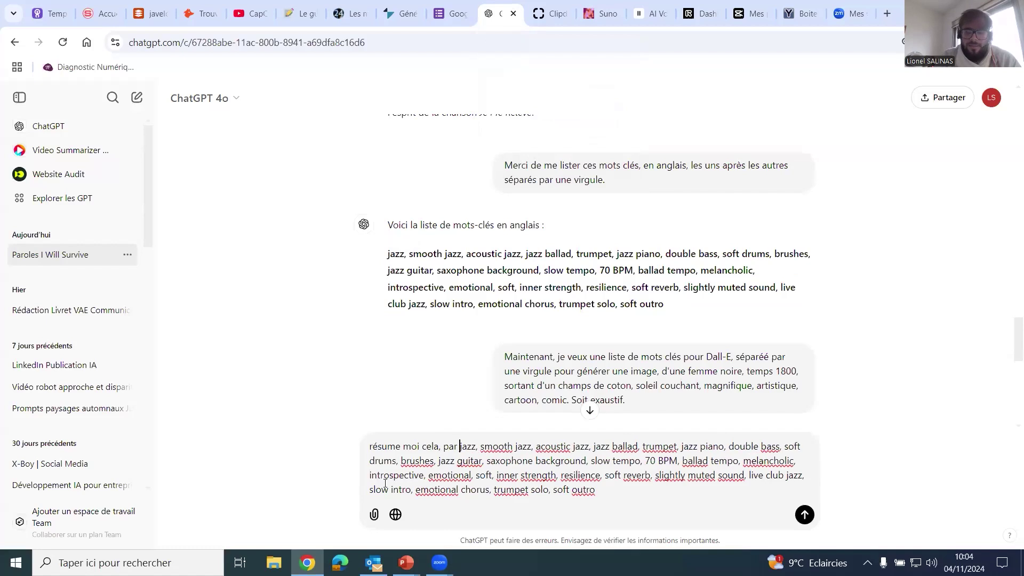
pyautogui.write('20 caract')
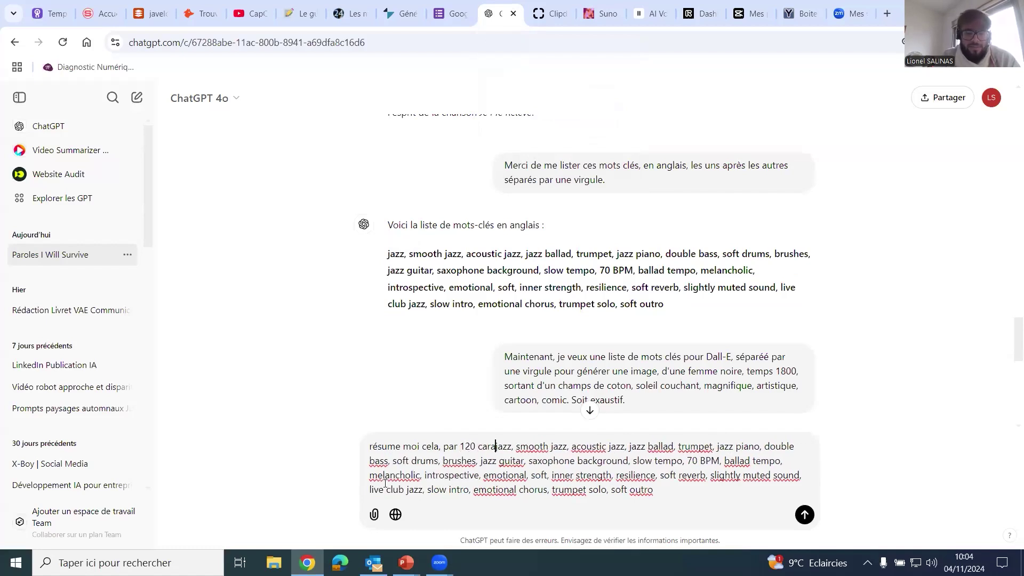
pyautogui.write('éres')
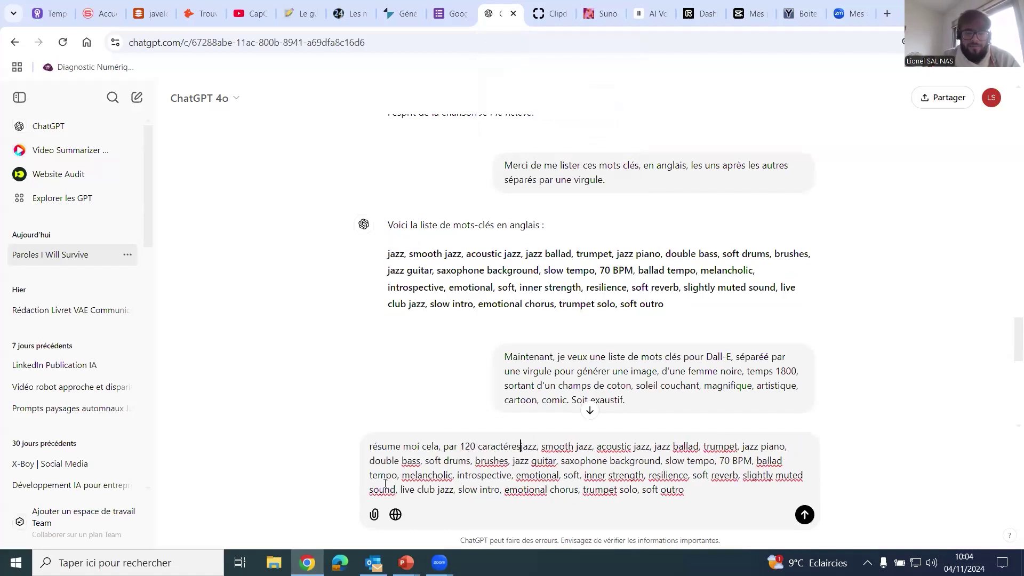
pyautogui.write('. "')
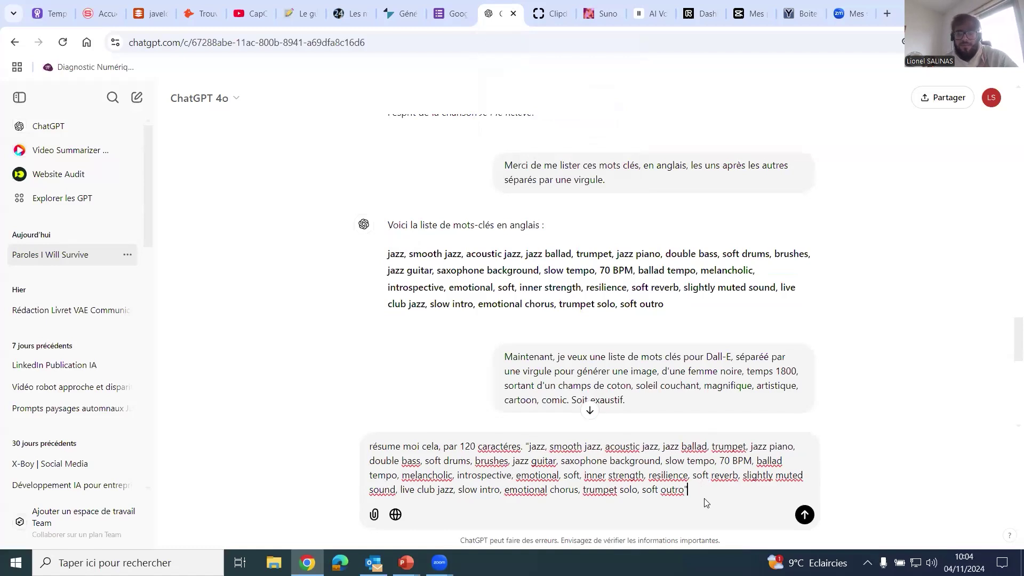
pyautogui.press('Return')
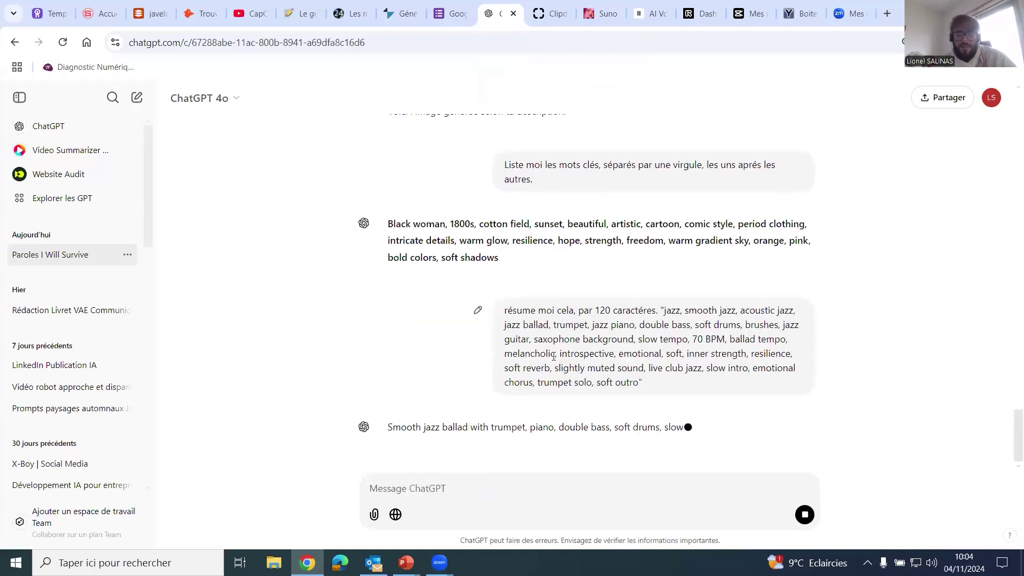
# Step: Replace Suno's style of music with ChatGPT's shortened jazz description and trim its end so it finishes at "soft reverb"
pyautogui.moveTo(553, 404); pyautogui.dragTo(394, 382)
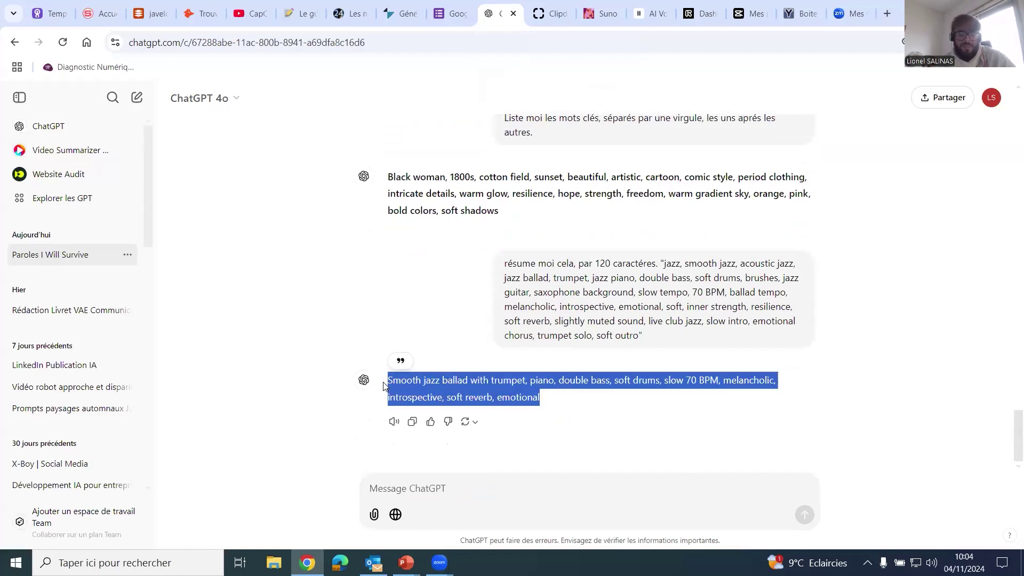
pyautogui.click(608, 15)
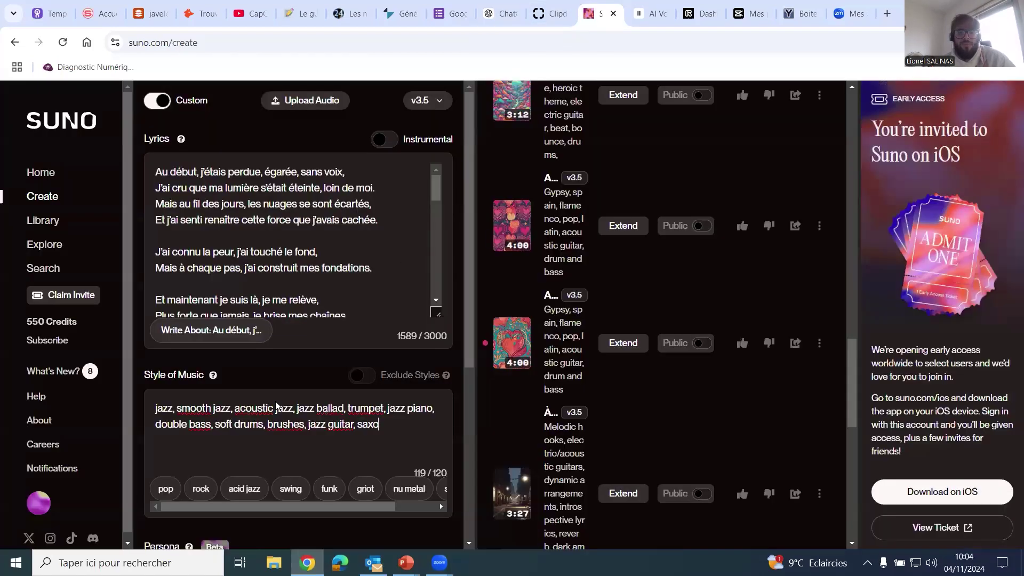
pyautogui.moveTo(389, 425); pyautogui.dragTo(148, 410)
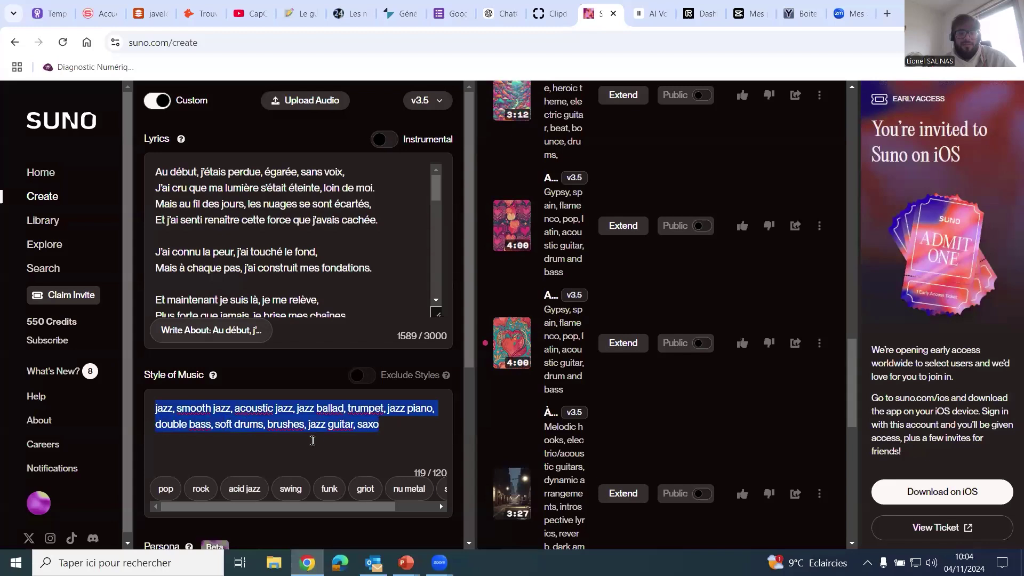
pyautogui.hotkey('ctrl', 'v')
pyautogui.press('BackSpace')
pyautogui.press('BackSpace')
pyautogui.press('BackSpace')
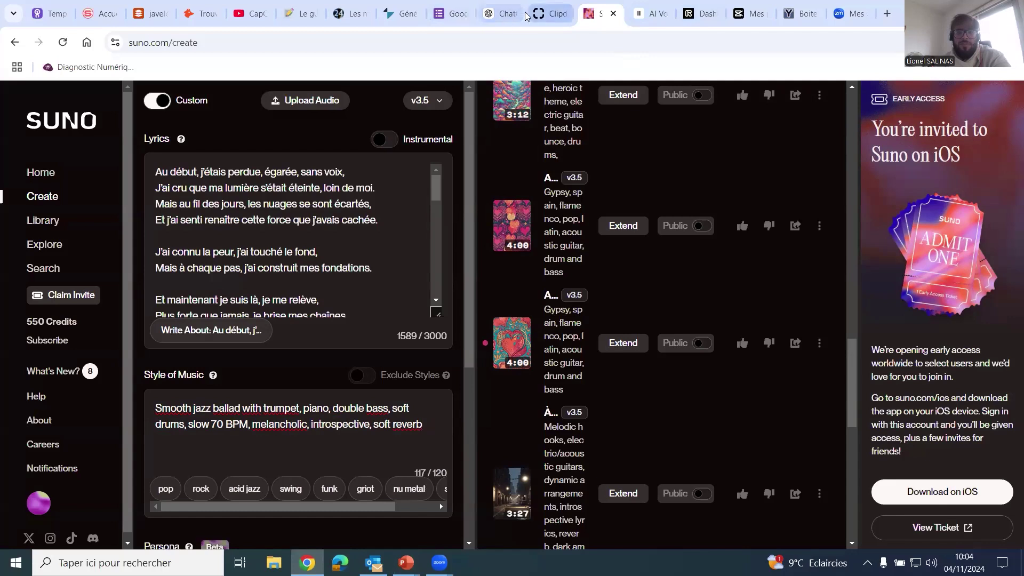
pyautogui.click(497, 15)
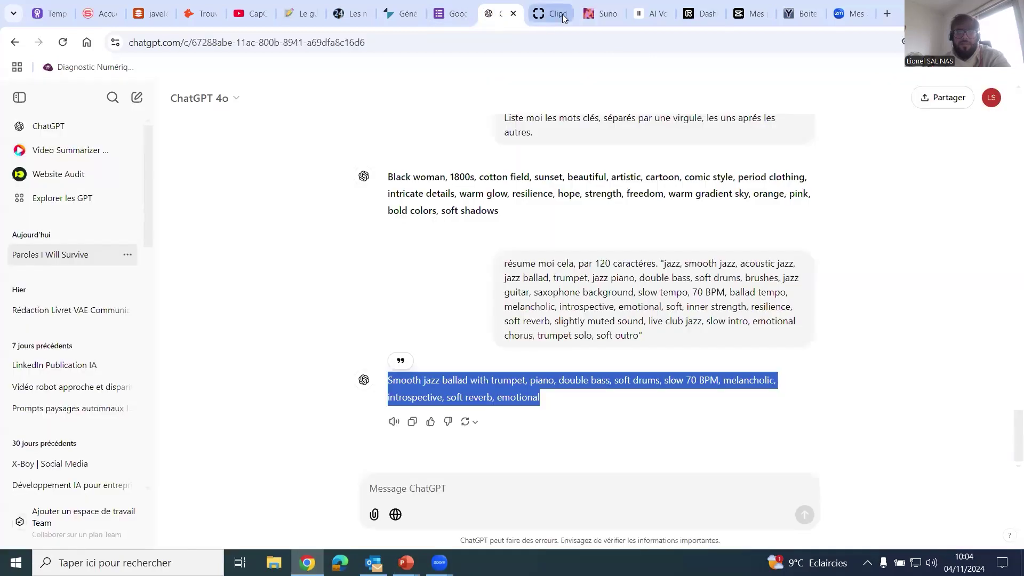
pyautogui.click(650, 15)
pyautogui.click(602, 14)
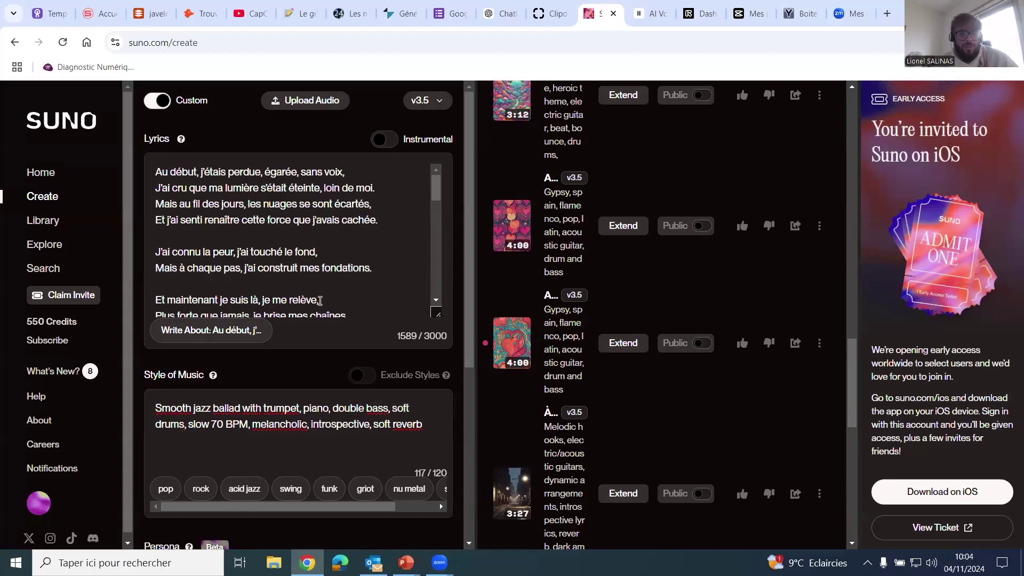
# Step: Title the song "I Will Jazzy"
pyautogui.scroll(-5, 320, 301)
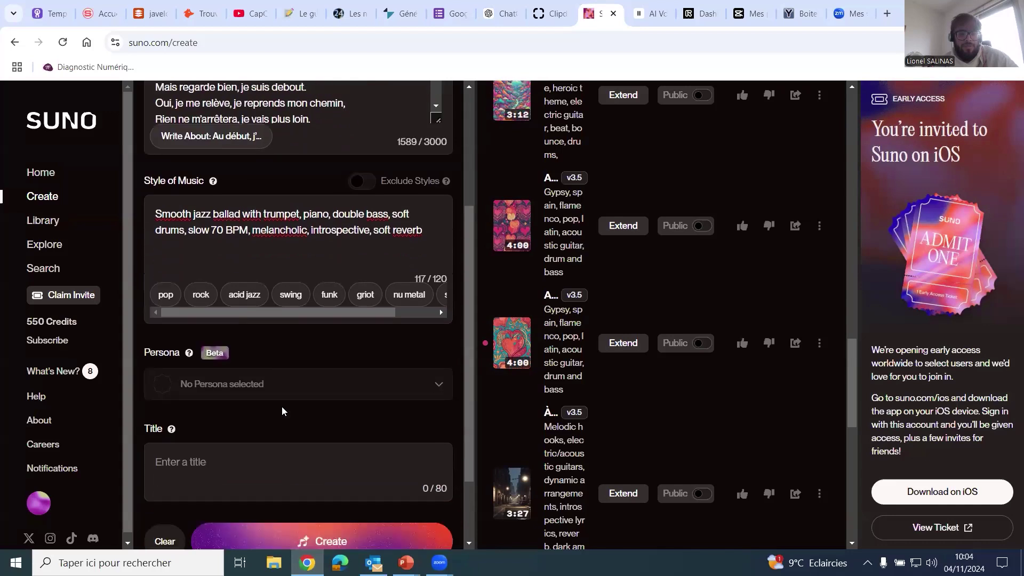
pyautogui.scroll(-1, 282, 406)
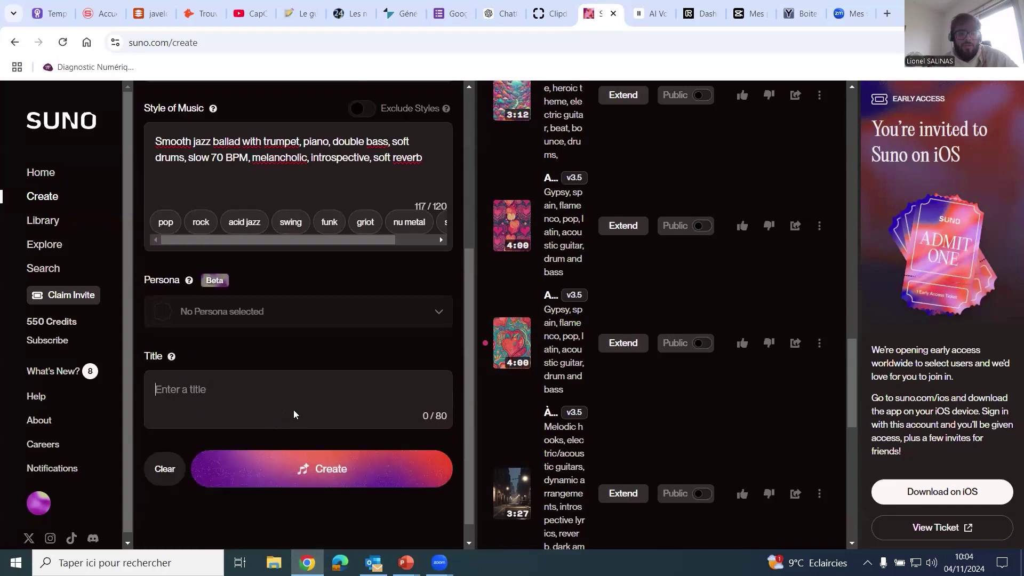
pyautogui.write('I Will Jazzy')
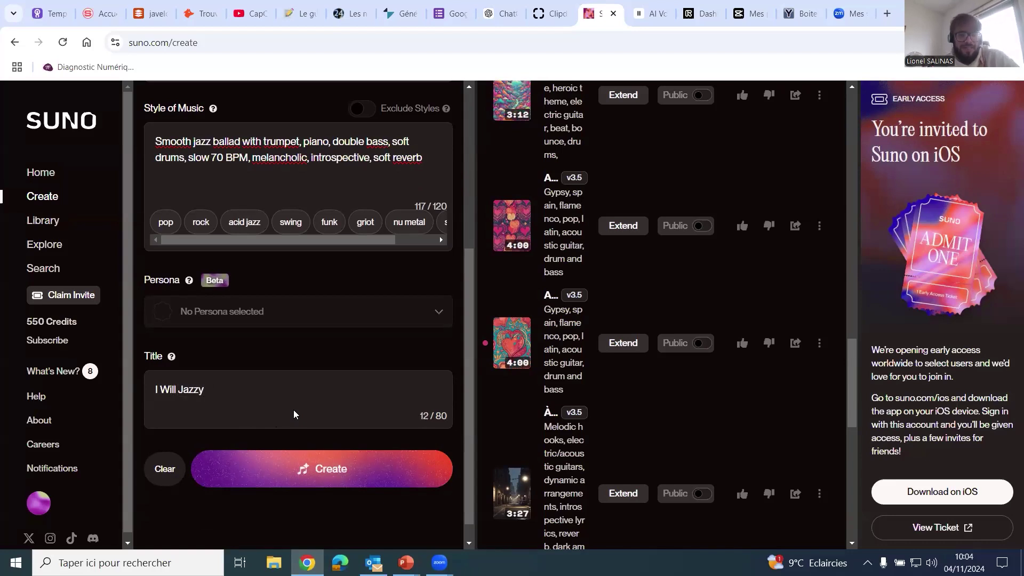
# Step: Check the French lyrics and the jazz style description, and generate the song
pyautogui.scroll(4, 457, 398)
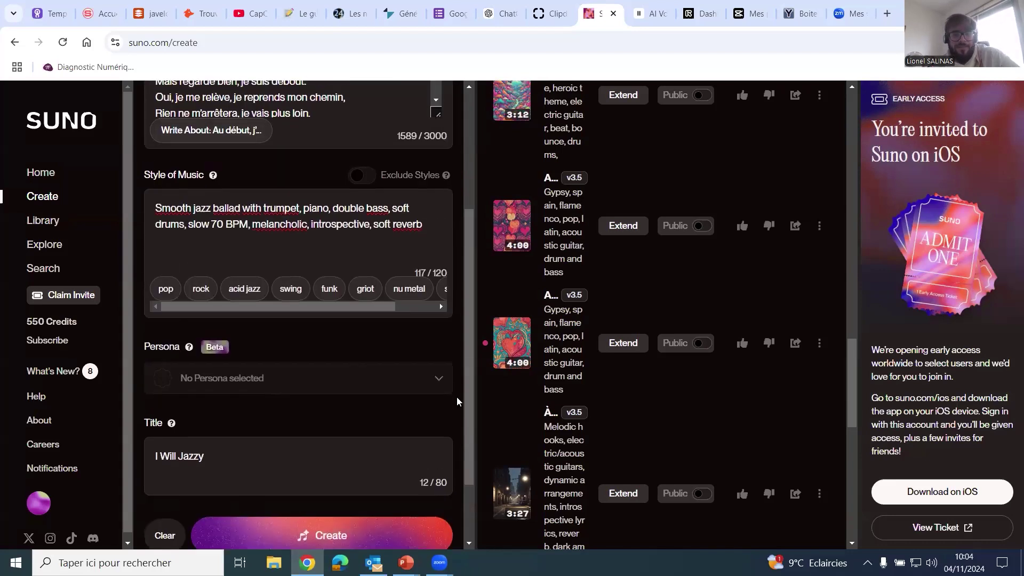
pyautogui.scroll(1, 456, 401)
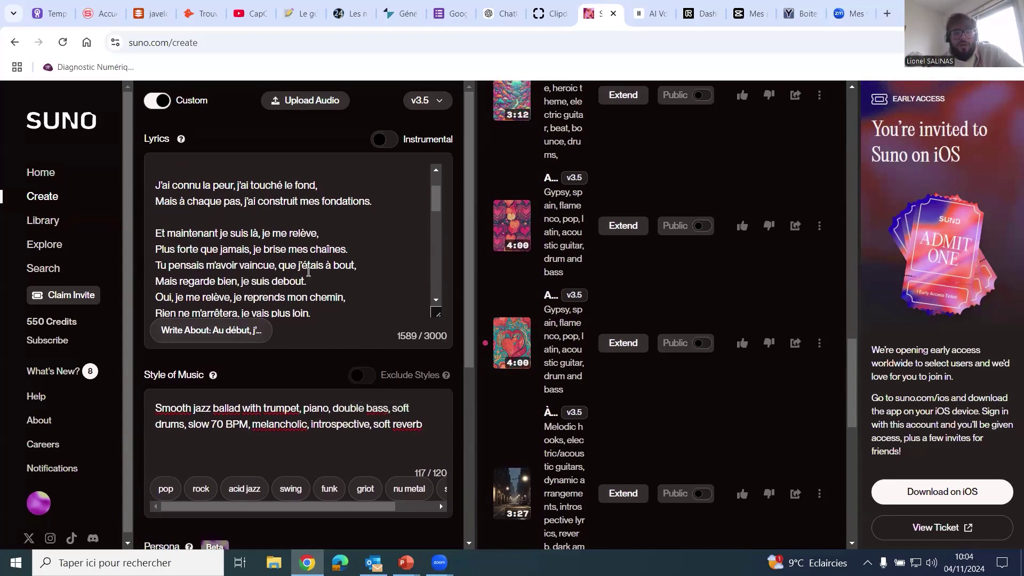
pyautogui.scroll(-1, 308, 272)
pyautogui.scroll(-4, 455, 238)
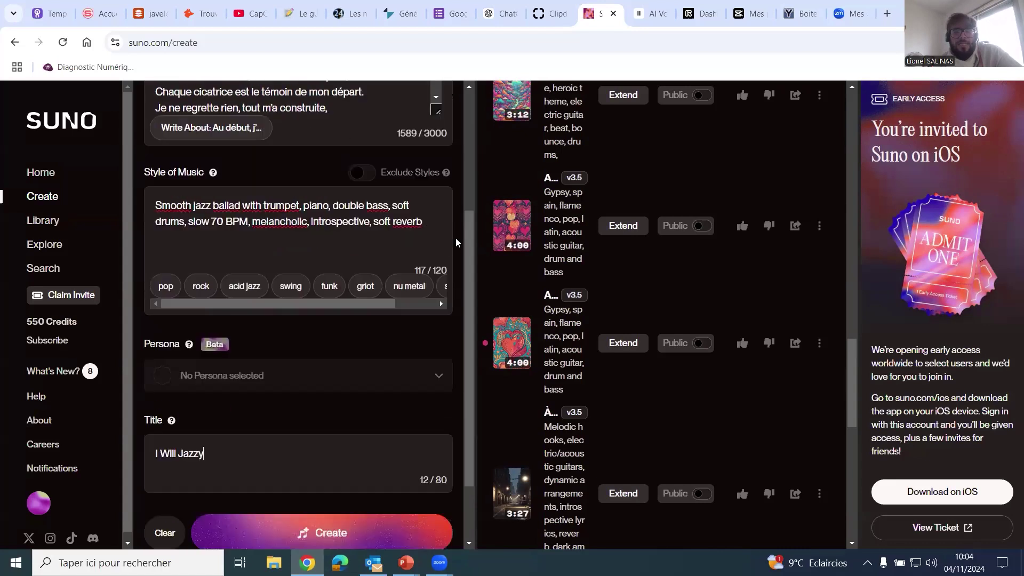
pyautogui.scroll(-2, 456, 237)
pyautogui.click(330, 453)
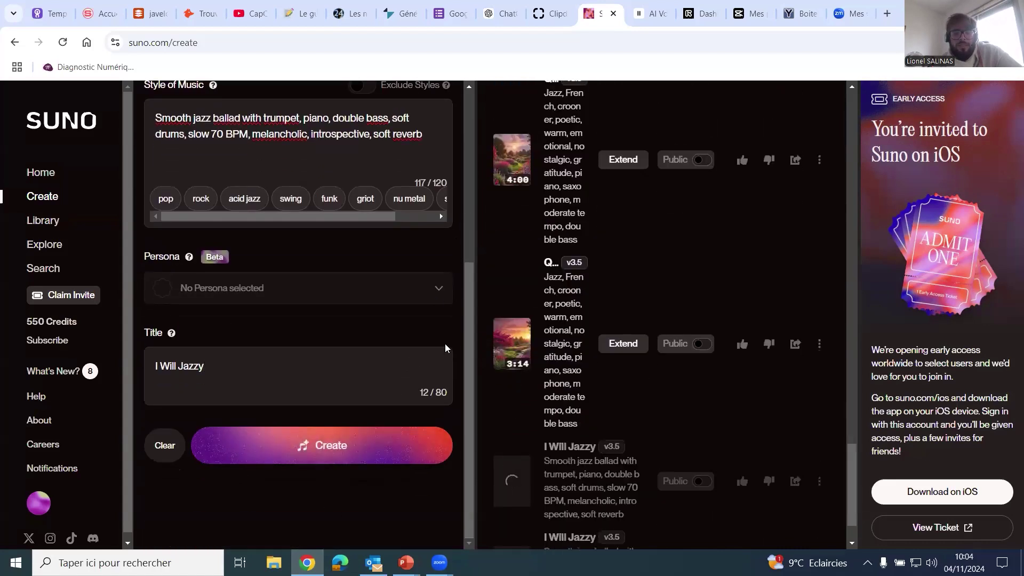
# Step: Narrow the creation form to widen the song list, and check the computer's speaker volume
pyautogui.moveTo(474, 337); pyautogui.dragTo(274, 336)
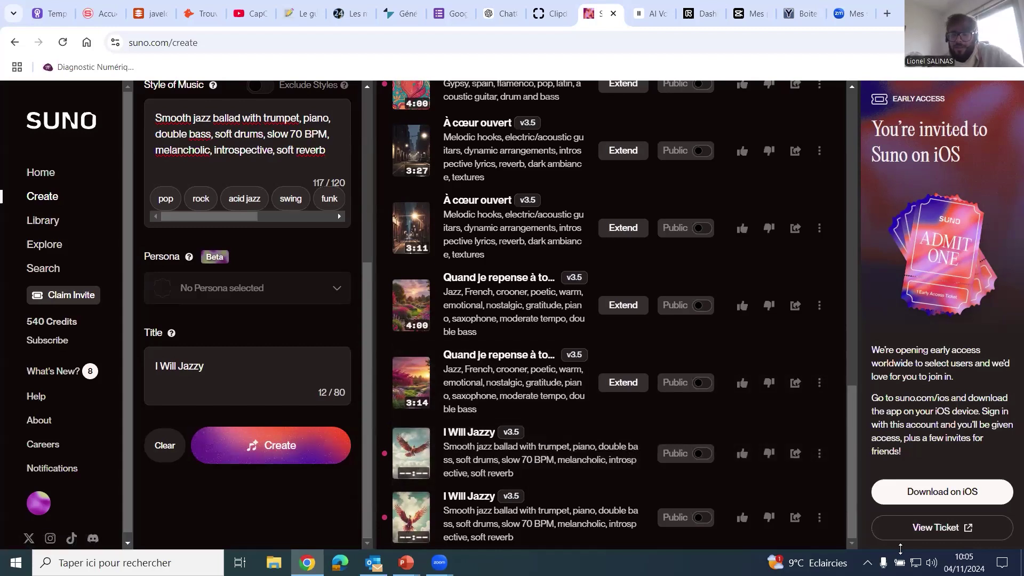
pyautogui.click(931, 563)
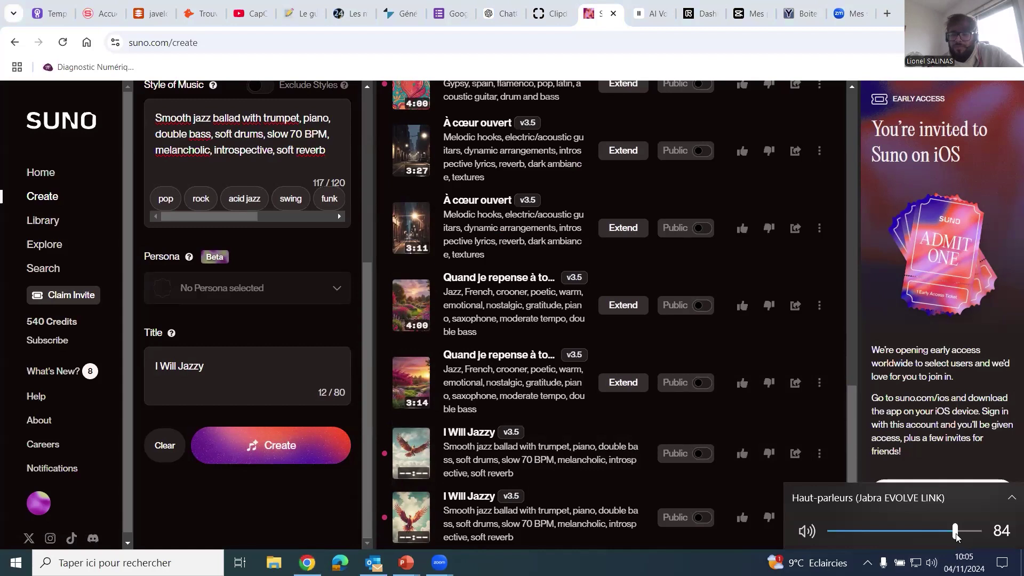
pyautogui.click(533, 99)
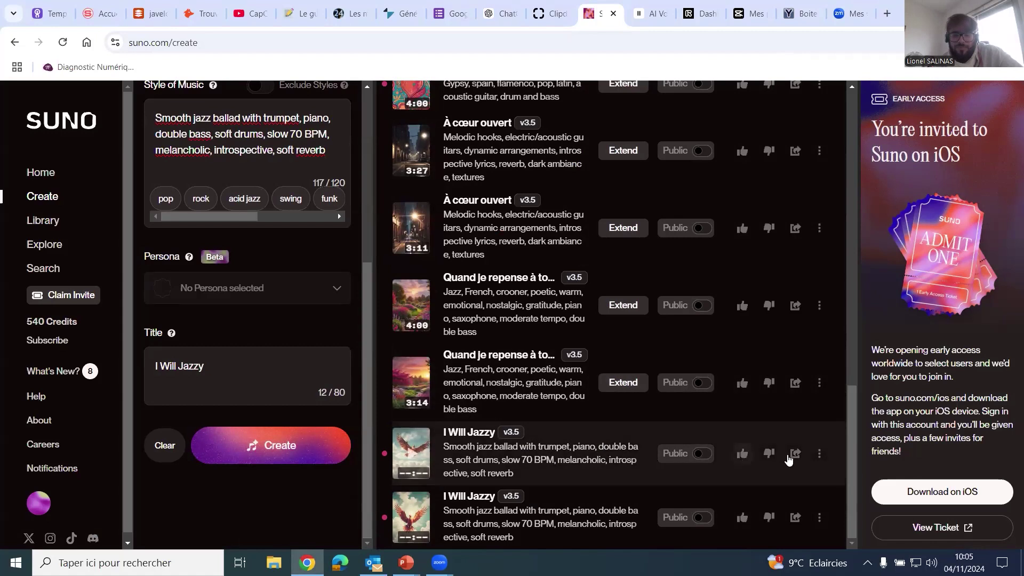
# Step: Play the first generated "I Will Jazzy" version and widen its song details pane
pyautogui.click(417, 459)
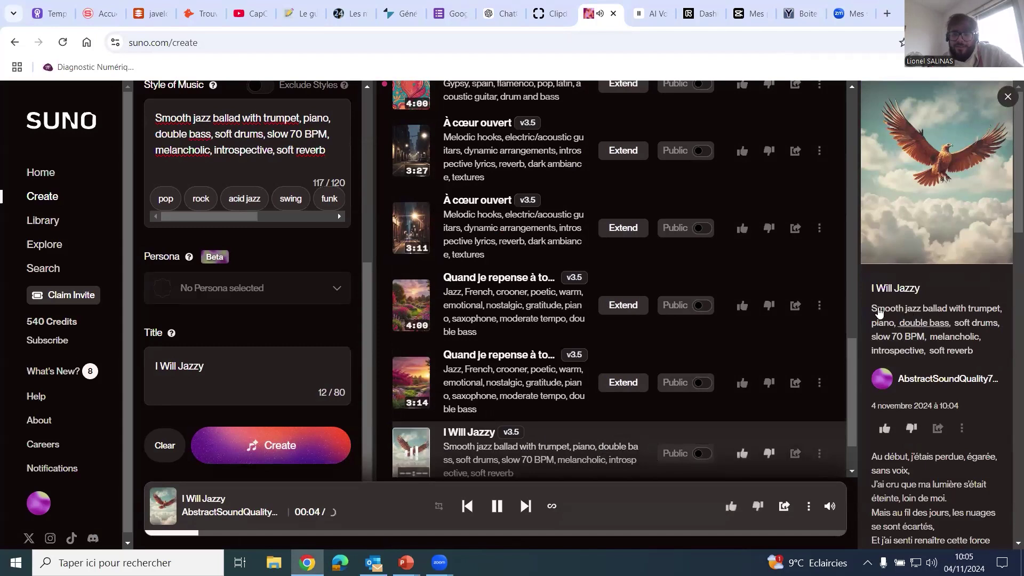
pyautogui.moveTo(856, 265); pyautogui.dragTo(776, 268)
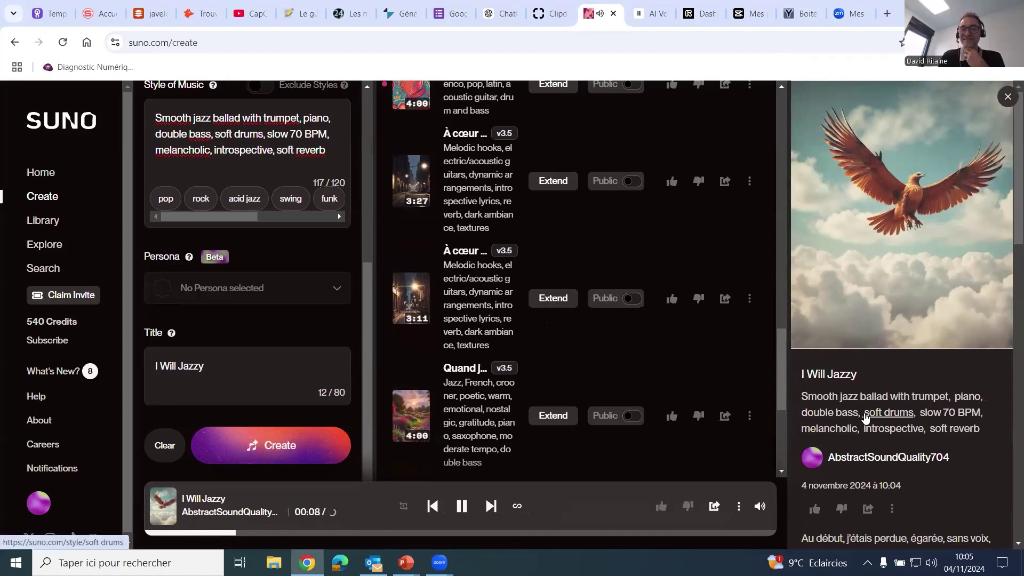
# Step: Follow the French lyrics of the first version during playback, and pause it after about 50 seconds
pyautogui.scroll(-5, 866, 419)
pyautogui.scroll(-10, 877, 399)
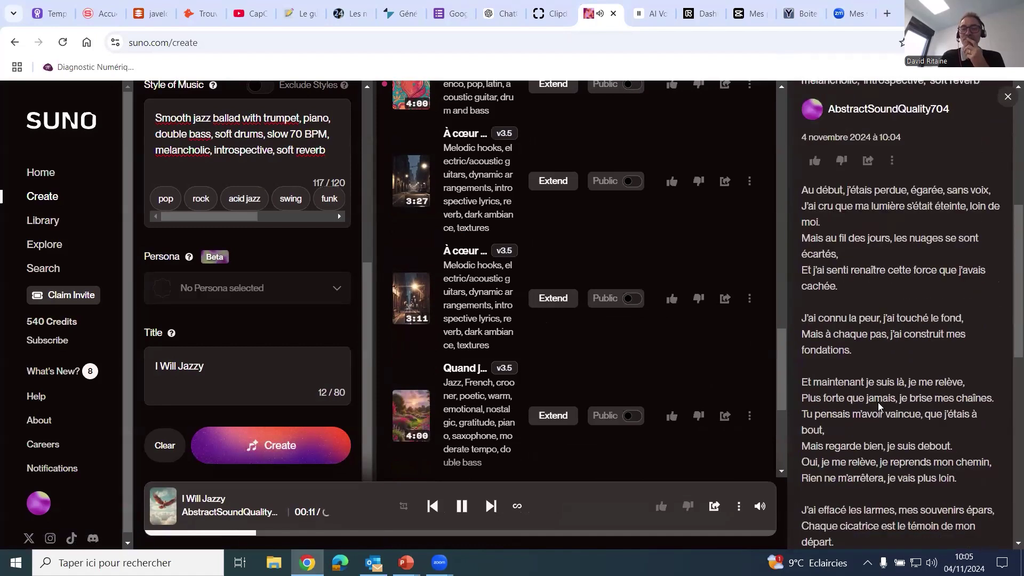
pyautogui.scroll(10, 880, 405)
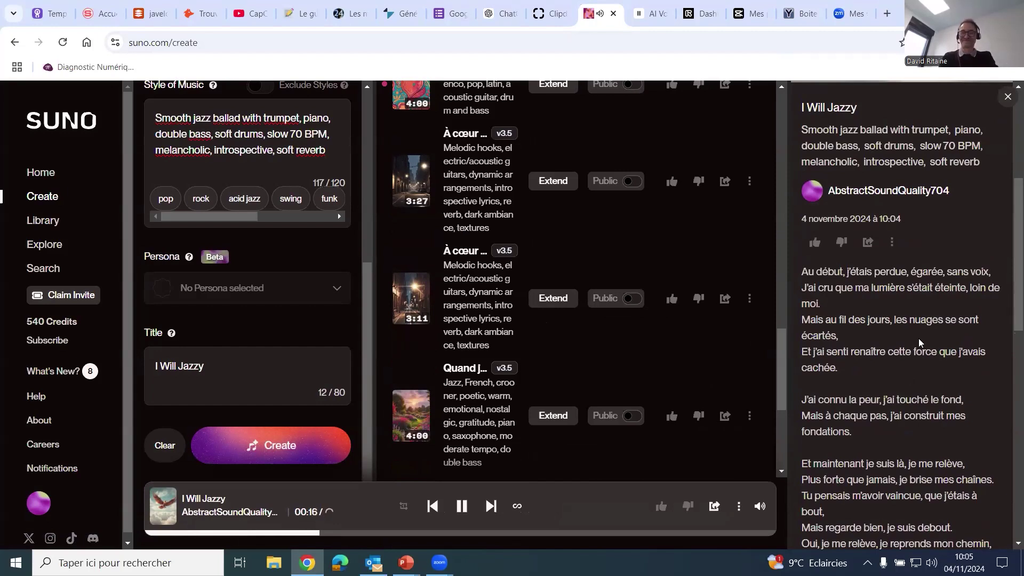
pyautogui.scroll(-3, 920, 347)
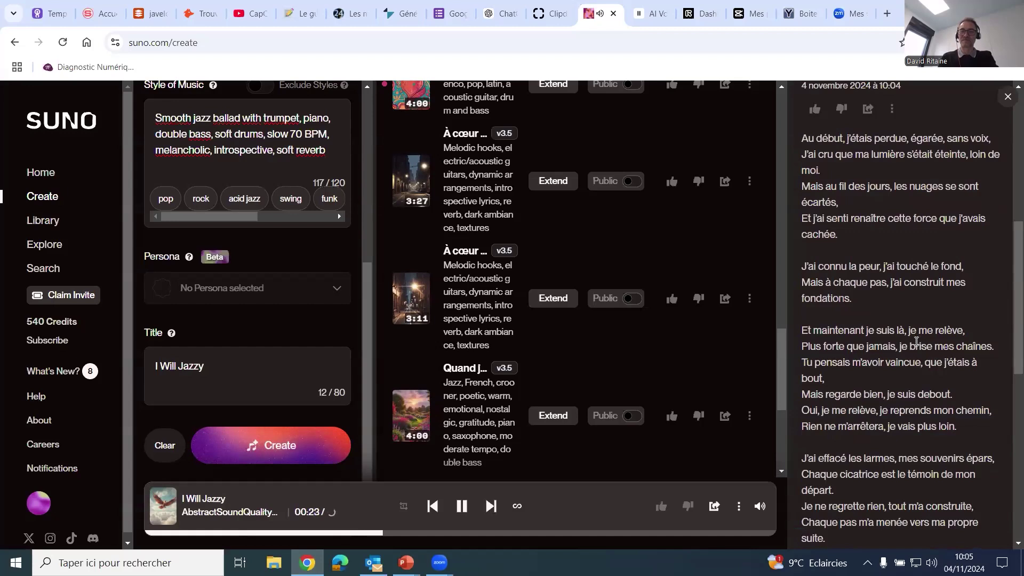
pyautogui.scroll(-1, 916, 341)
pyautogui.scroll(-1, 916, 341)
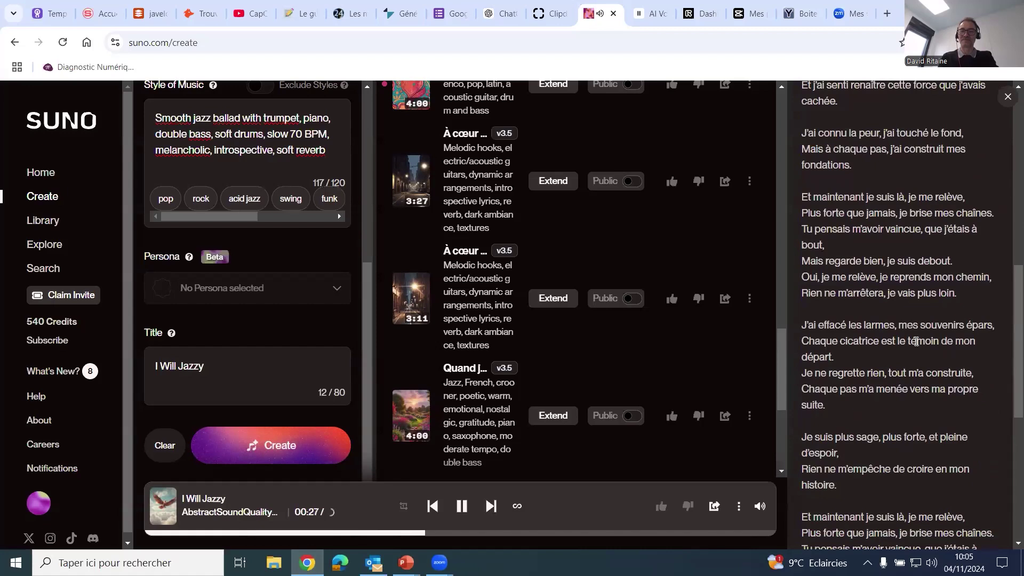
pyautogui.scroll(-2, 917, 341)
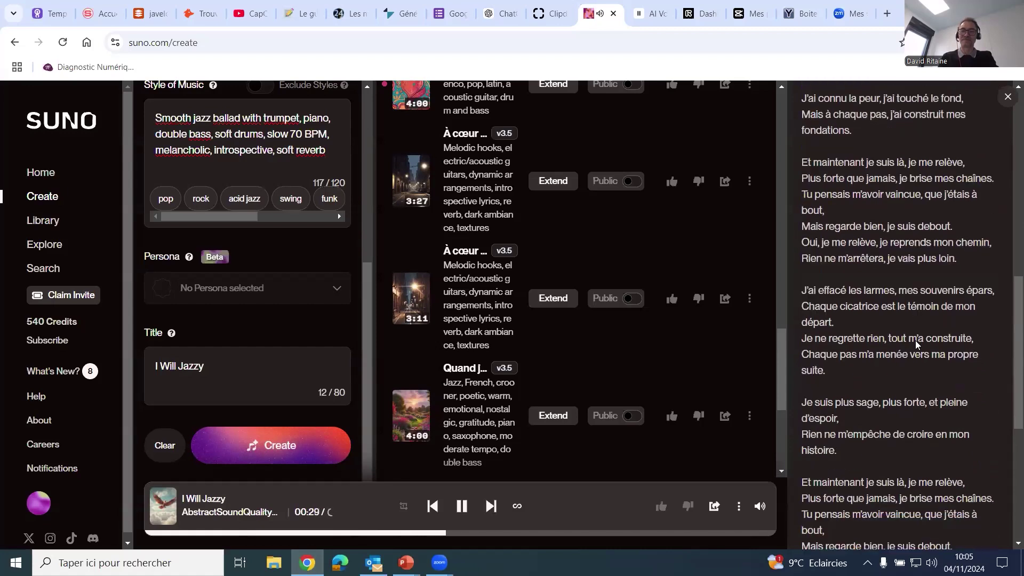
pyautogui.scroll(2, 917, 341)
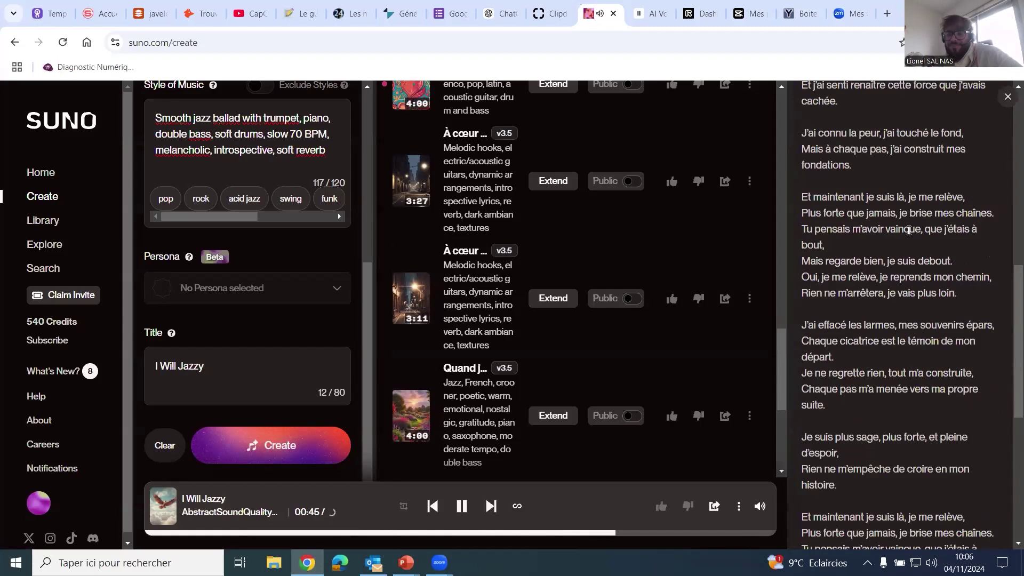
pyautogui.scroll(-1, 905, 231)
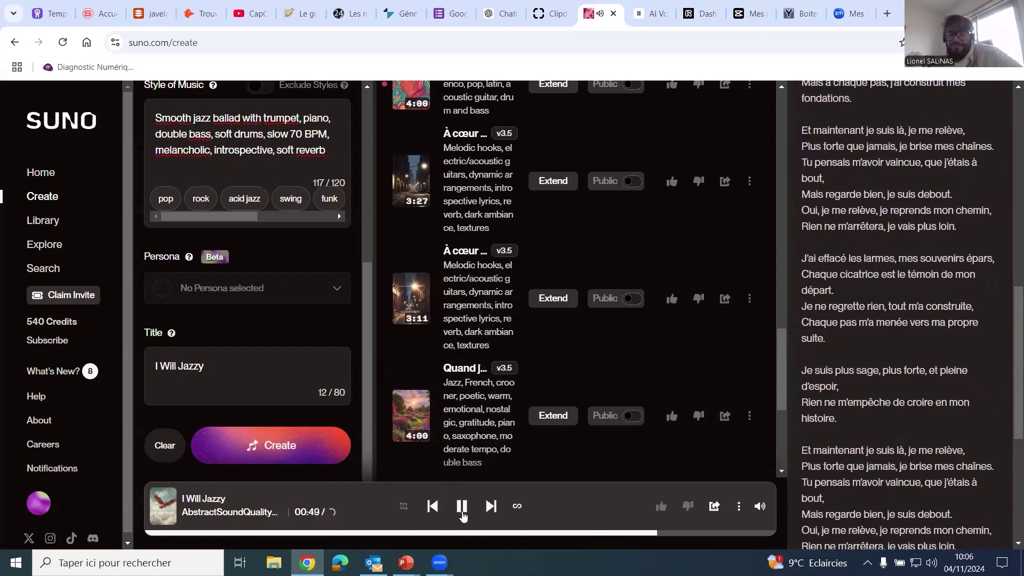
pyautogui.click(467, 512)
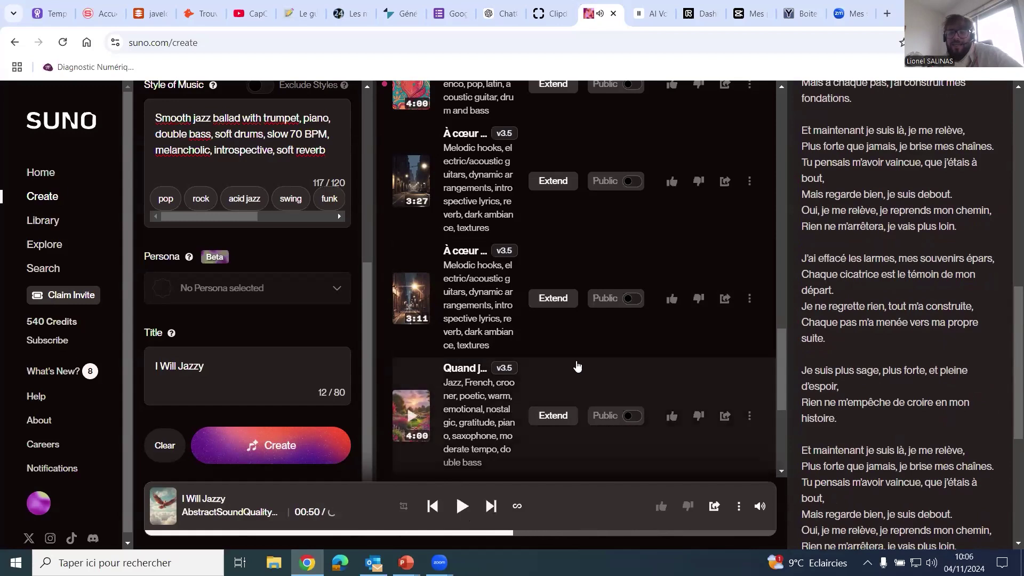
# Step: Play the second "I Will Jazzy" version while following its lyrics, and pause it after about 46 seconds
pyautogui.scroll(-5, 602, 307)
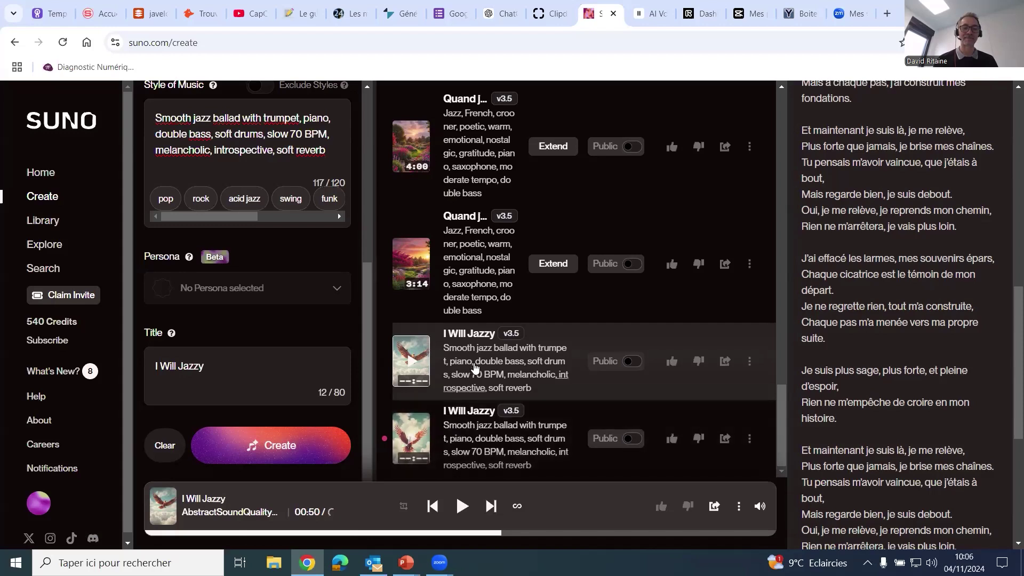
pyautogui.click(418, 440)
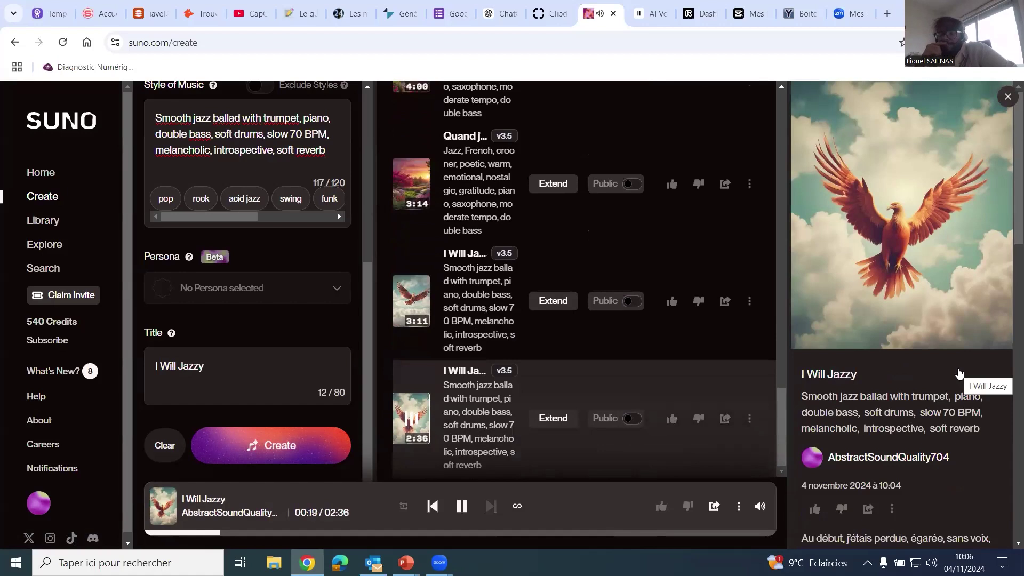
pyautogui.scroll(-3, 958, 372)
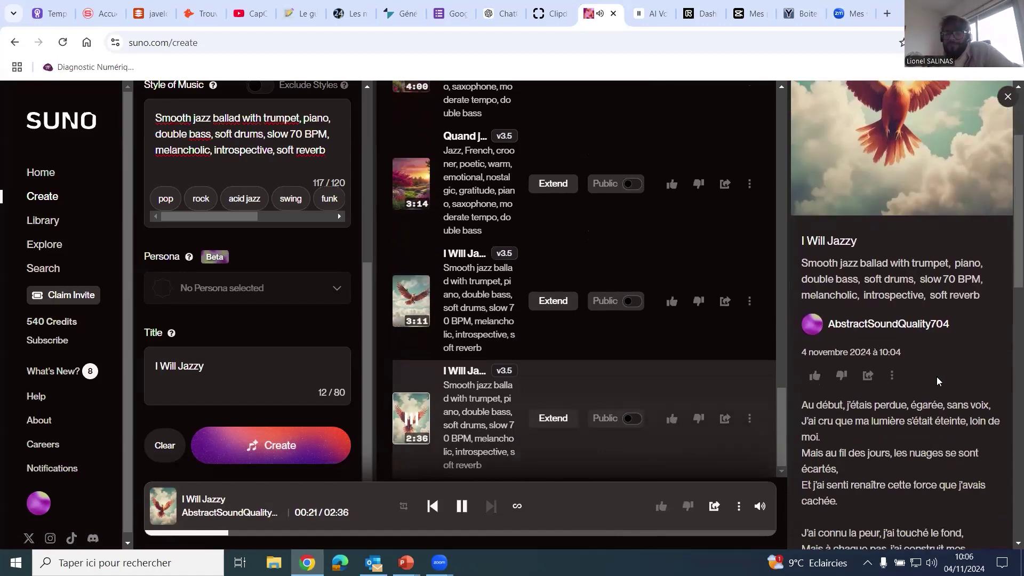
pyautogui.scroll(-3, 958, 316)
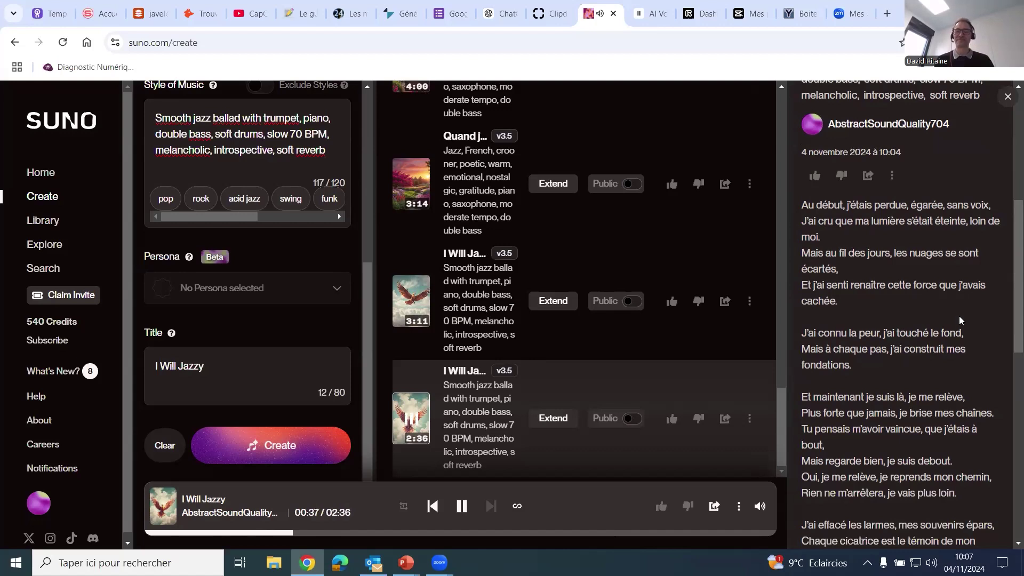
pyautogui.click(410, 425)
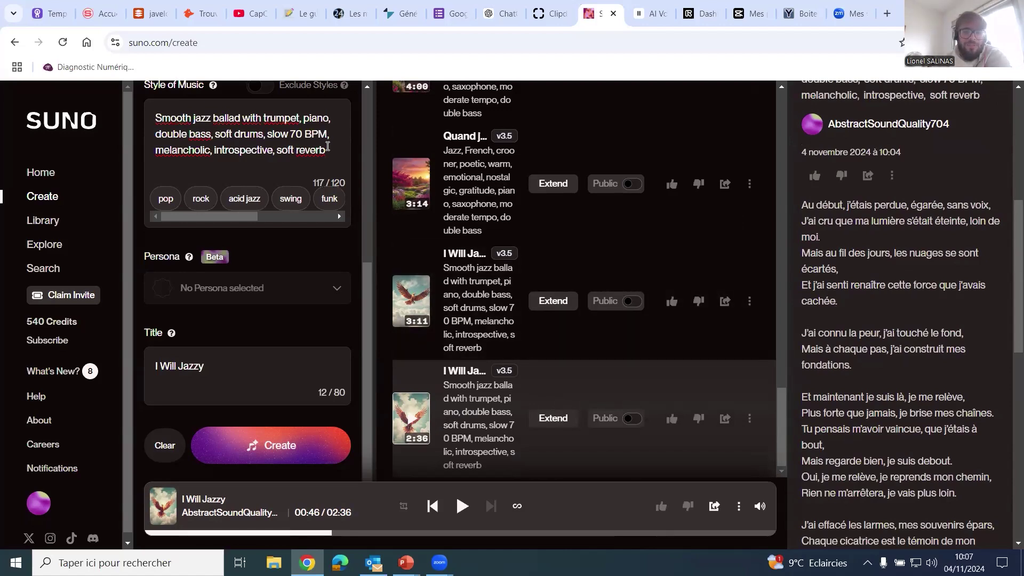
# Step: Highlight "Smooth jazz", the "with trumpet" wording, and the whole description in the style of music in turn
pyautogui.scroll(1, 326, 149)
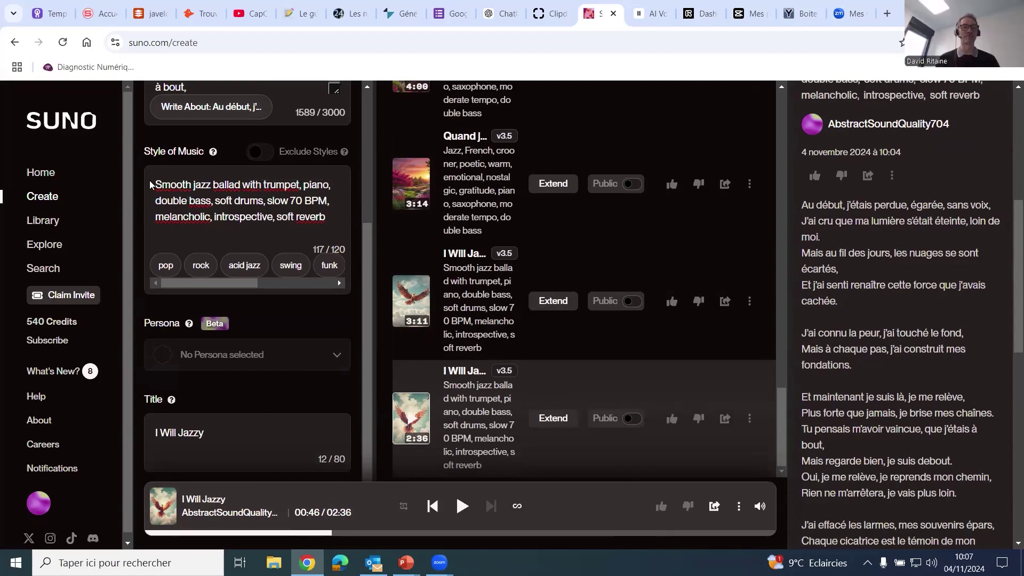
pyautogui.moveTo(158, 184); pyautogui.dragTo(212, 185)
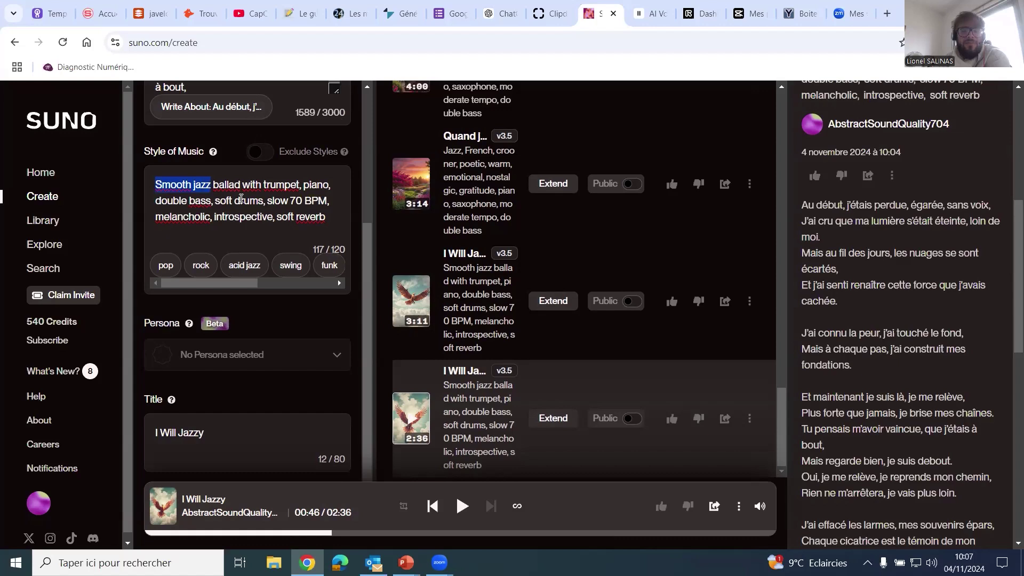
pyautogui.moveTo(243, 185); pyautogui.dragTo(299, 186)
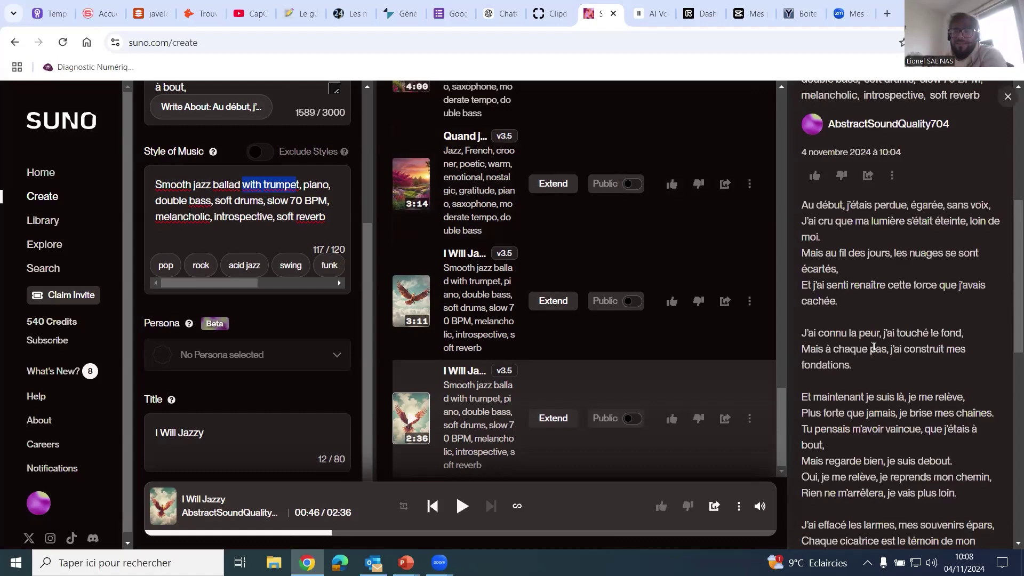
pyautogui.moveTo(326, 219); pyautogui.dragTo(144, 185)
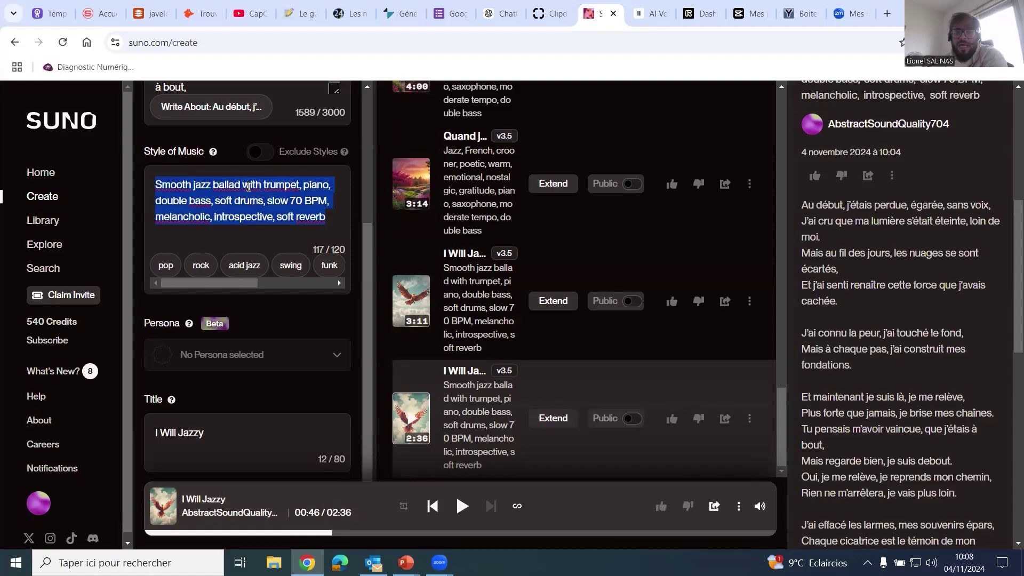
# Step: Highlight "trumpet" and then "drums" within the style of music description
pyautogui.click(220, 190)
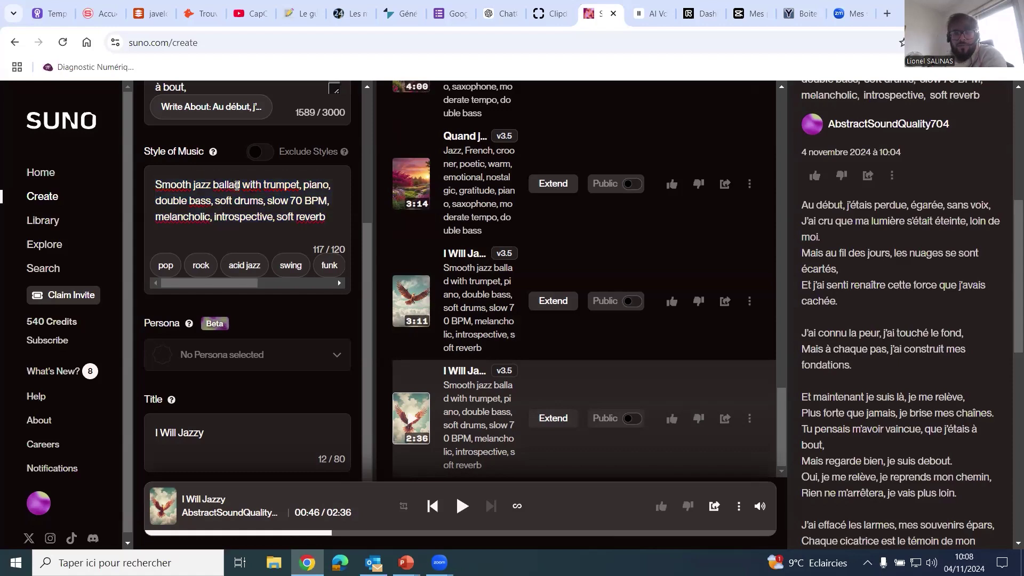
pyautogui.moveTo(263, 185); pyautogui.dragTo(301, 185)
pyautogui.click(291, 185)
pyautogui.moveTo(239, 201); pyautogui.dragTo(258, 201)
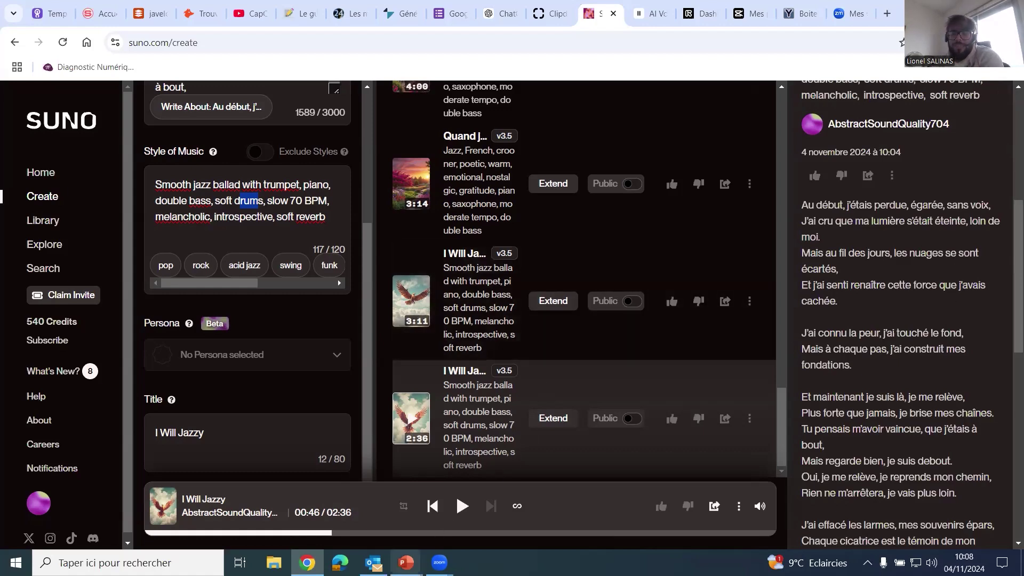
pyautogui.moveTo(406, 562)
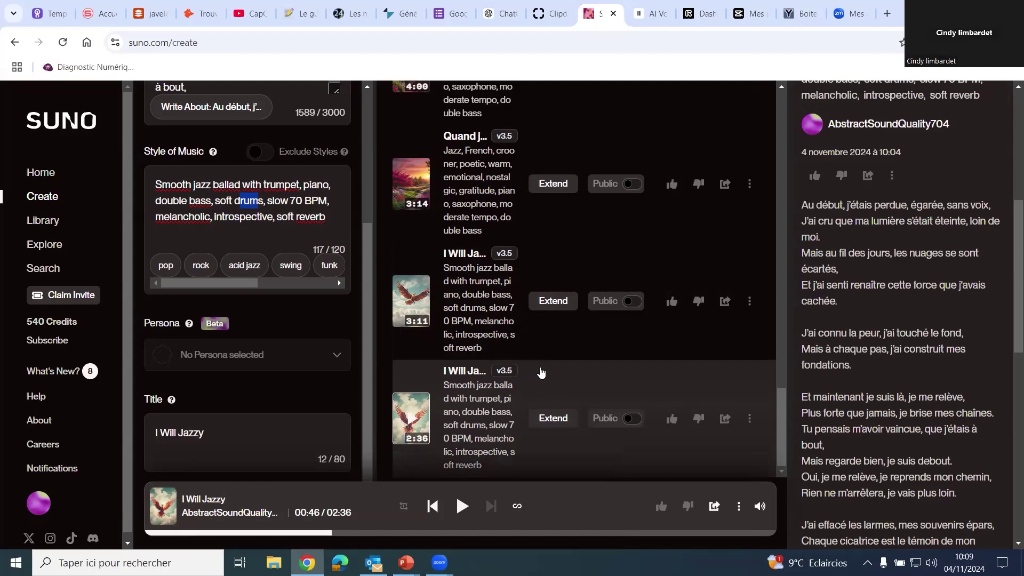
# Step: Download the audio of the 3:11 version of "I Will Jazzy"
pyautogui.click(749, 304)
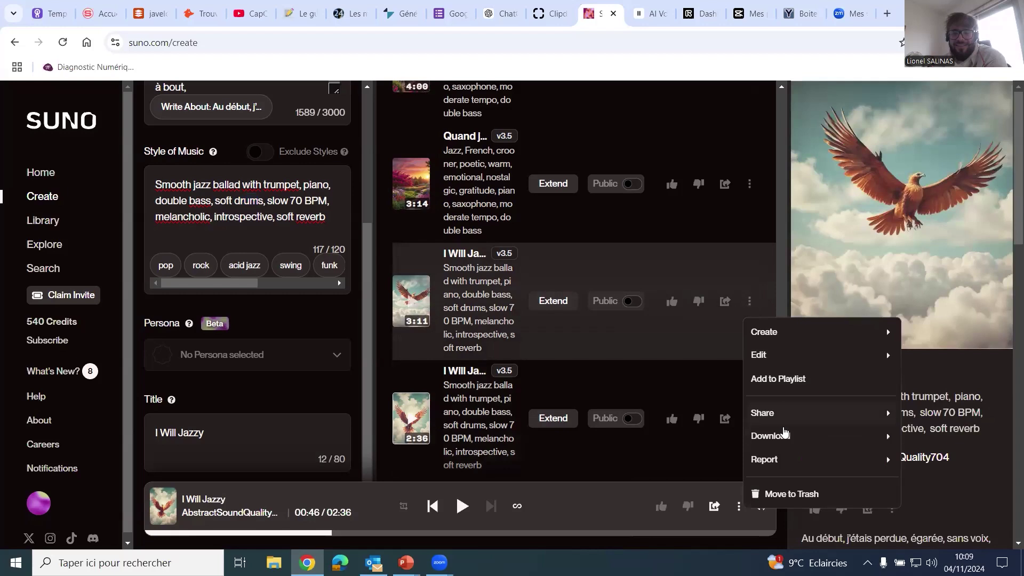
pyautogui.moveTo(785, 437)
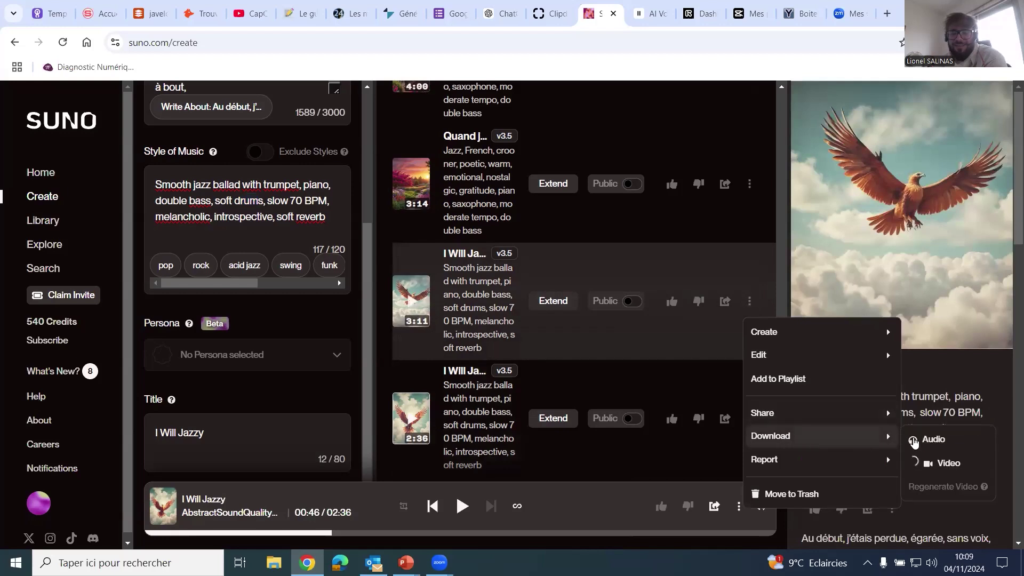
pyautogui.click(934, 443)
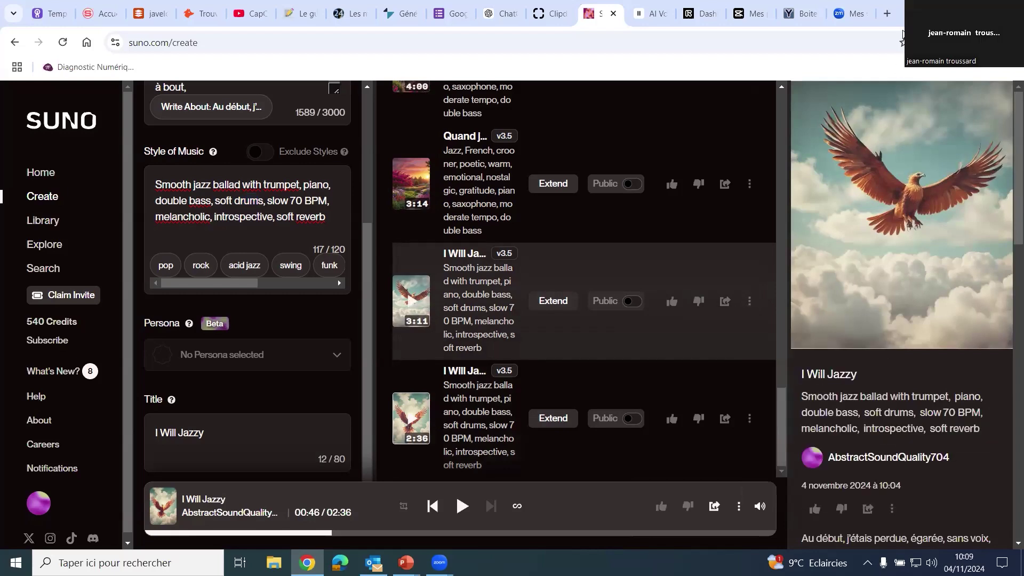
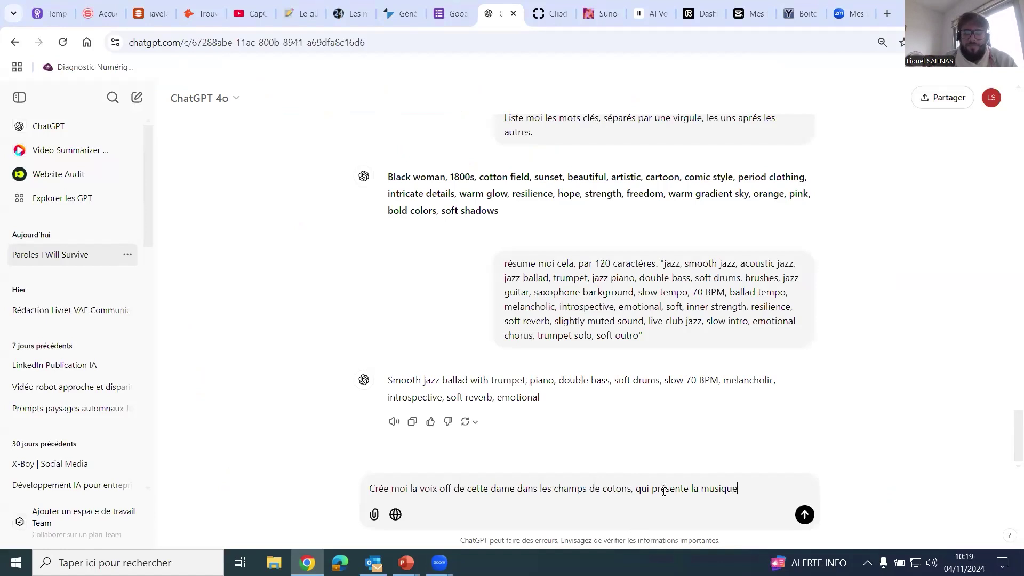
# Step: Continue the voice-over prompt in ChatGPT with "qui va passer aprés, et qui s'appelle I Will Jazzy."
pyautogui.write('qui va')
pyautogui.press('BackSpace')
pyautogui.write('a passer aprés ')
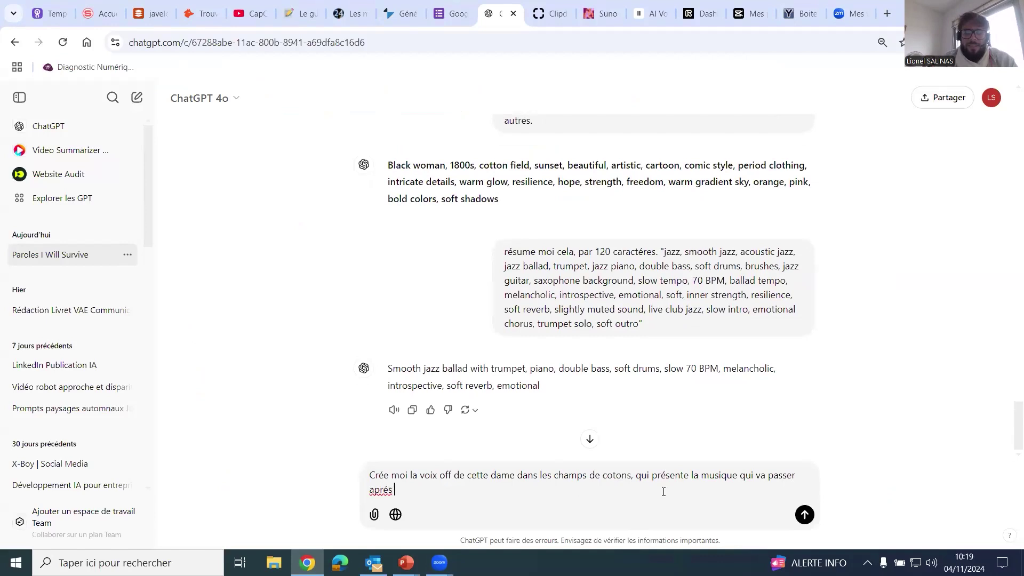
pyautogui.write(", et qui s'appelle")
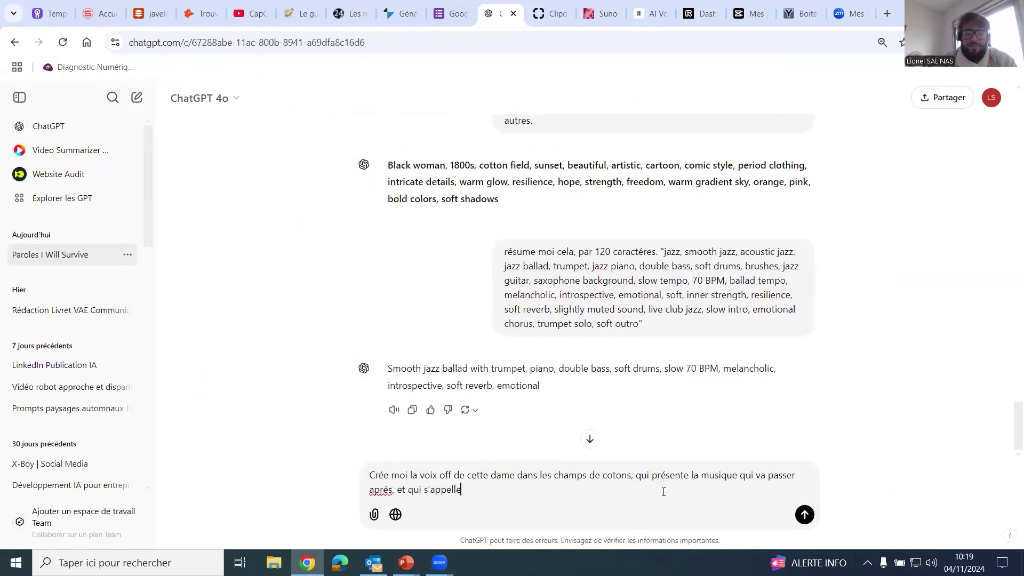
pyautogui.write(' I Wi')
pyautogui.press('BackSpace')
pyautogui.write('Jazzy. Ell')
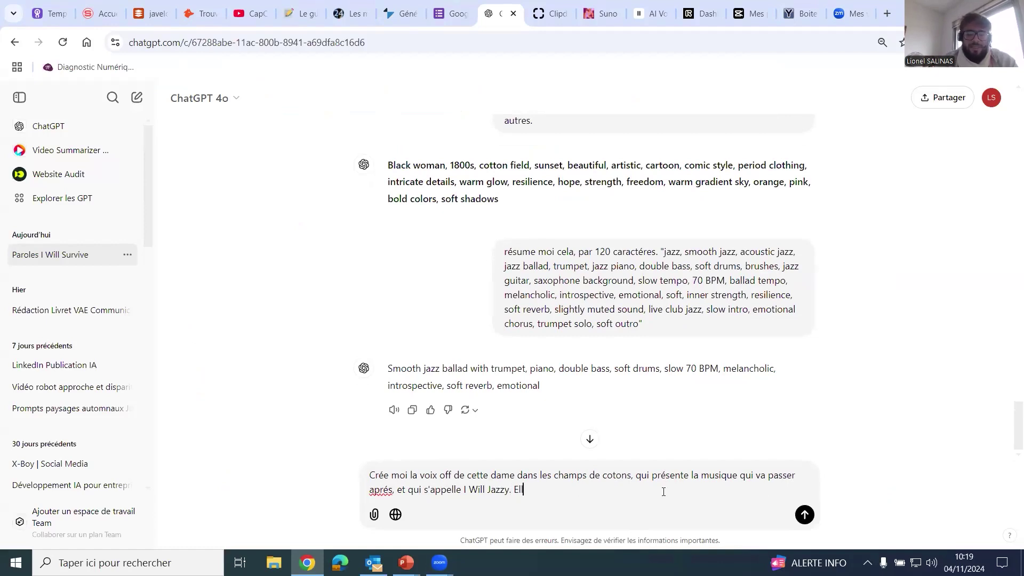
# Step: Complete the prompt with "Elle s'adresse à un public féminim et auditrice de la radio CMA Radio !" and send it
pyautogui.write("e s'adresse à un pub")
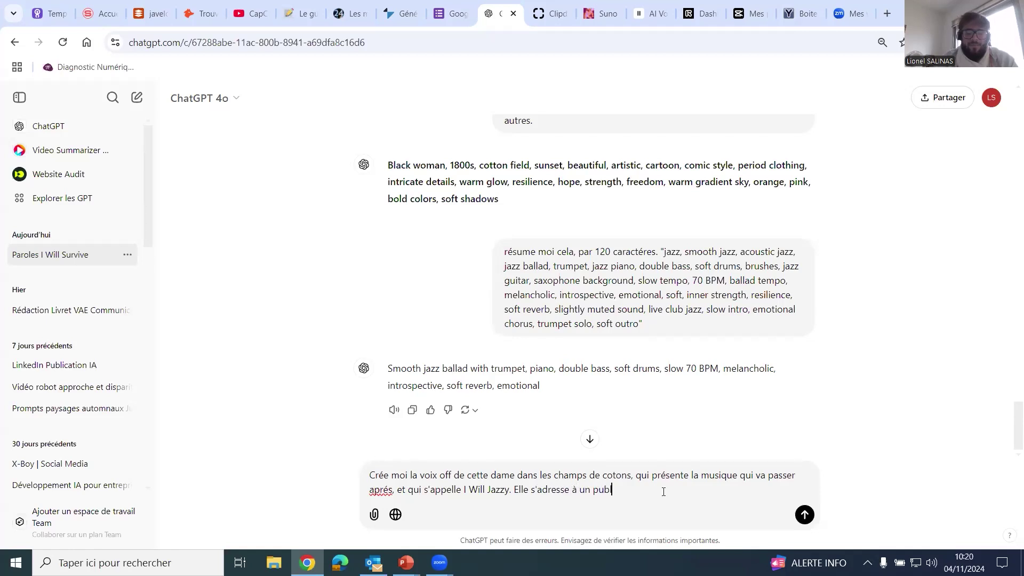
pyautogui.write('lic ')
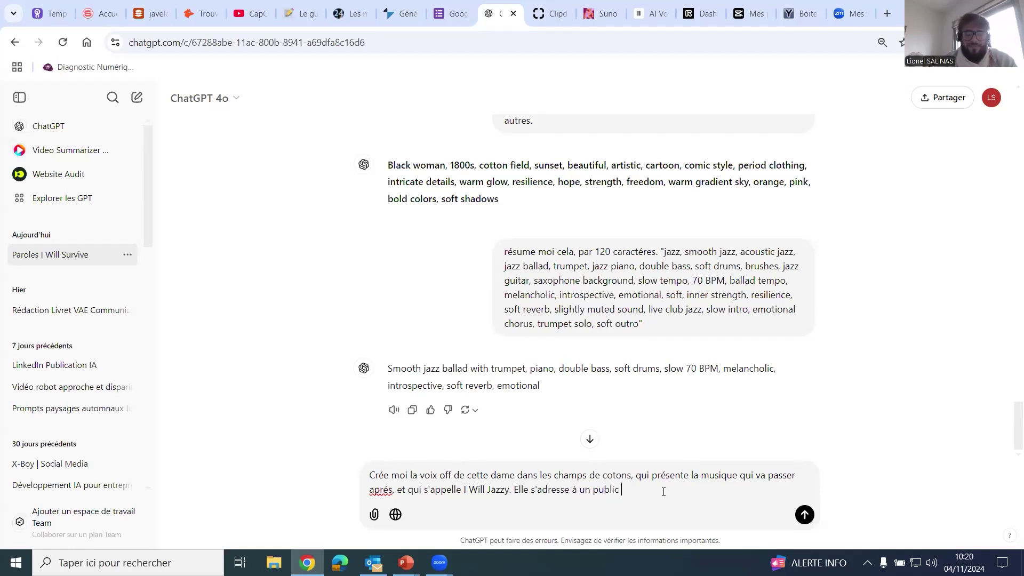
pyautogui.write('féminim et aud')
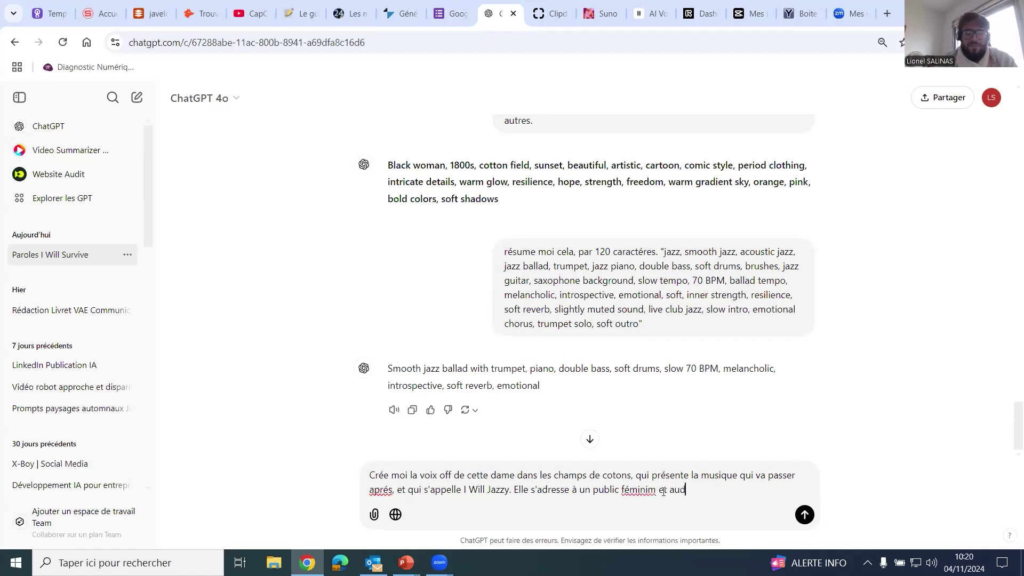
pyautogui.write('itrice de la radio CMA Radio ')
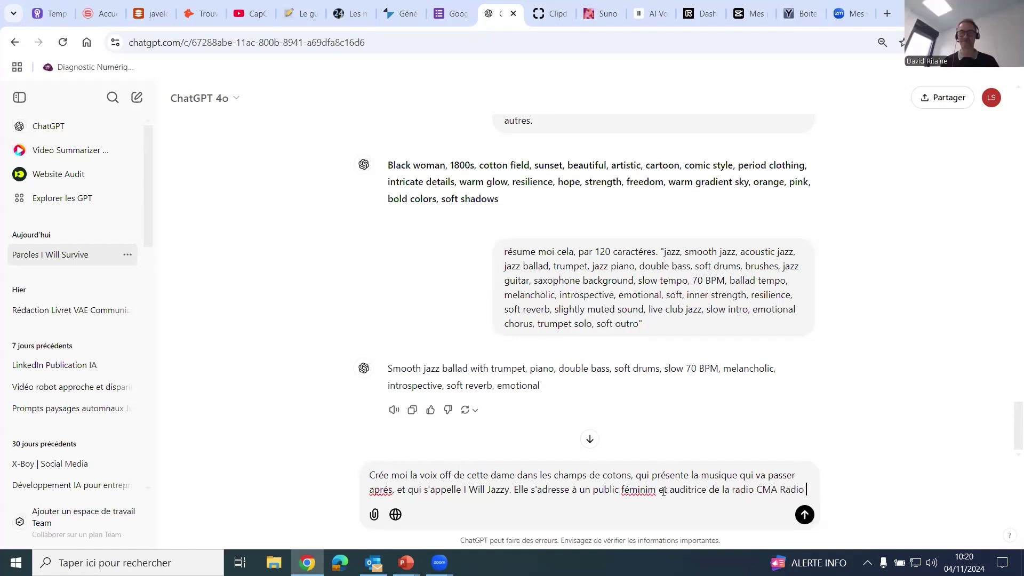
pyautogui.write('!')
pyautogui.press('Return')
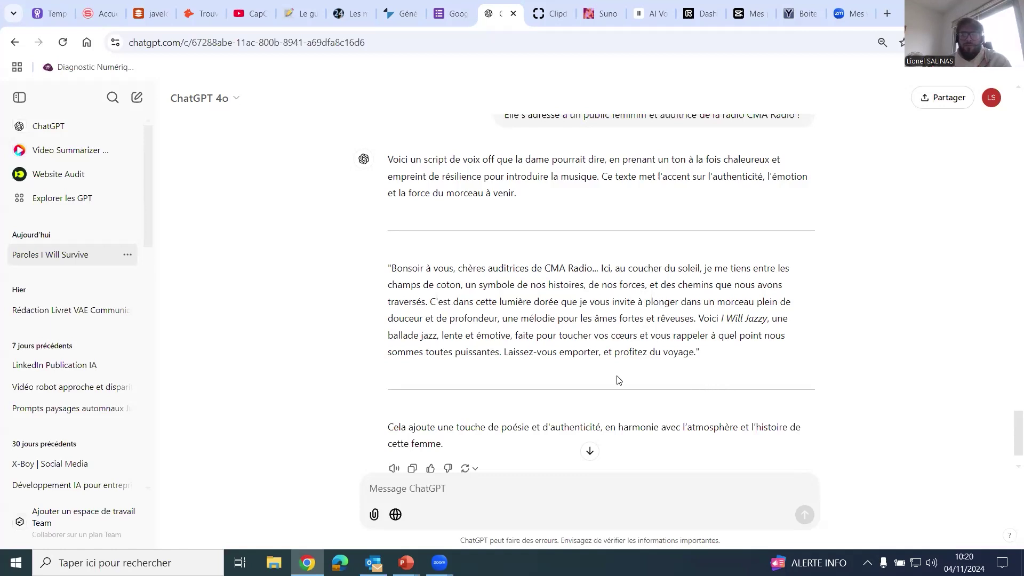
# Step: Copy the generated voice-over script into ElevenLabs' text-to-speech editor and remove the blank lines above it
pyautogui.moveTo(696, 353); pyautogui.dragTo(392, 268)
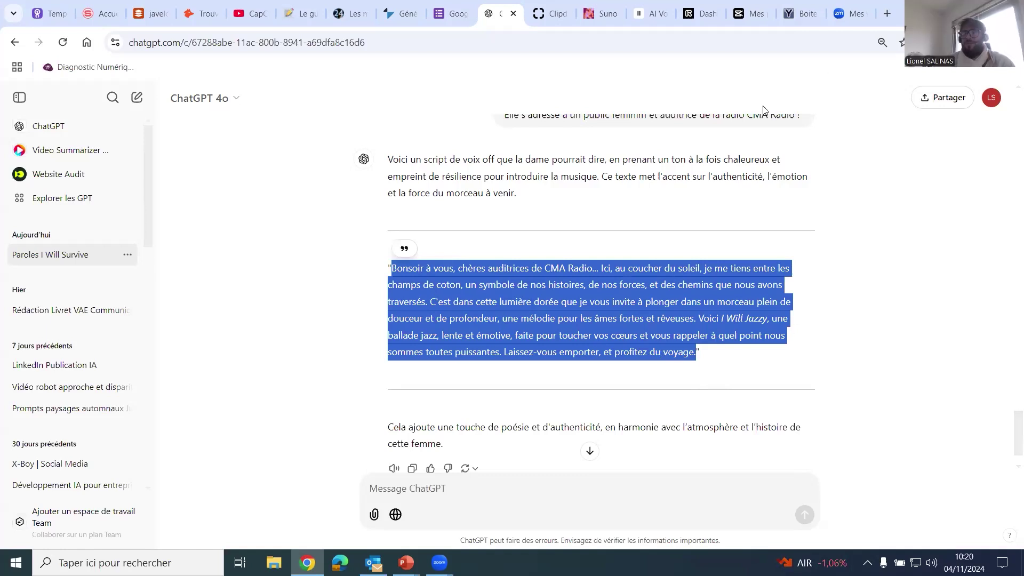
pyautogui.click(640, 15)
pyautogui.click(616, 291)
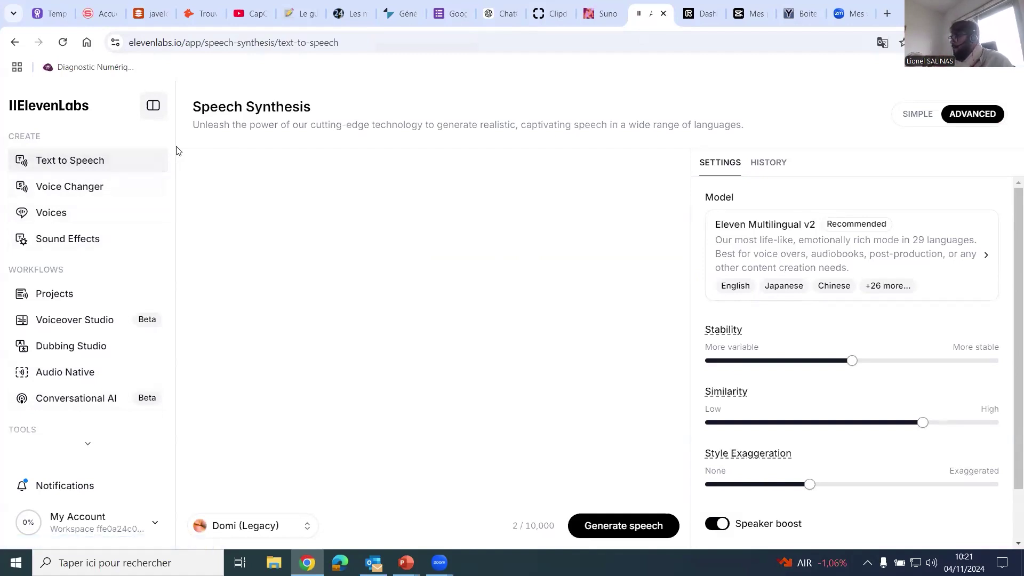
pyautogui.write("Bonsoir à vous, chères auditrices de CMA Radio... Ici, au coucher du soleil, je me tiens entre les champs de coton, un symbole de nos histoires, de nos forces, et des chemins que nous avons traversés. C'est dans cette lumière dorée que je vous invite à plonger dans un morceau plein de douceur et de profondeur, une mélodie pour les âmes fortes et rêveuses. Voici I Will Jazzy, une ballade jazz, lente et émotive, faite pour toucher vos cœurs et vous rappeler à quel point nous sommes toutes puissantes. Laissez-vous emporter, et profitez du voyage.")
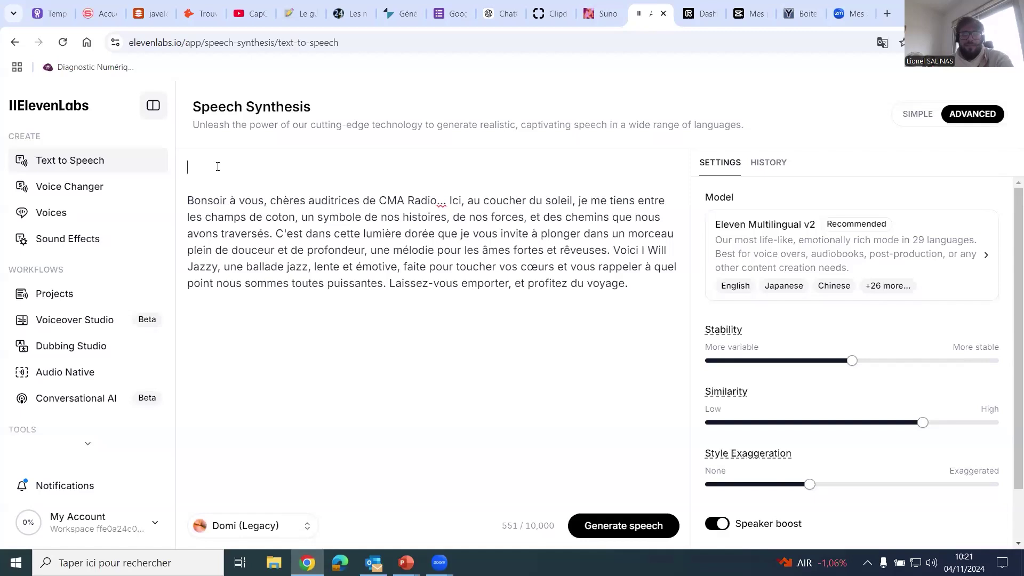
pyautogui.press('Delete')
pyautogui.press('Delete')
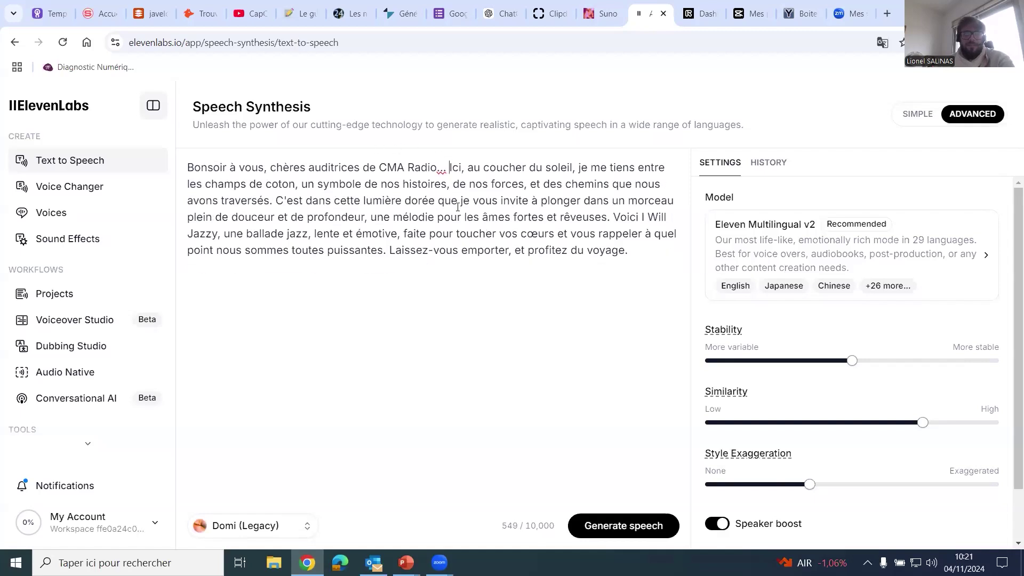
# Step: Split the script into separate paragraphs starting at "Ici", "C'est dans cette lumière", "Voici I Will Jazzy" and "Laissez-vous emporter"
pyautogui.press('Return')
pyautogui.press('Return')
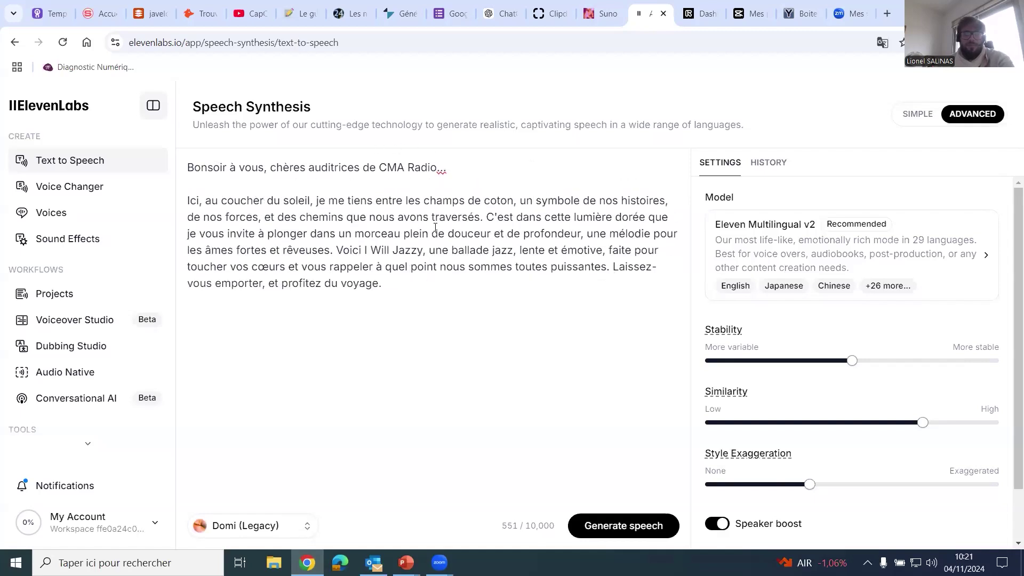
pyautogui.click(490, 217)
pyautogui.press('Return')
pyautogui.press('Return')
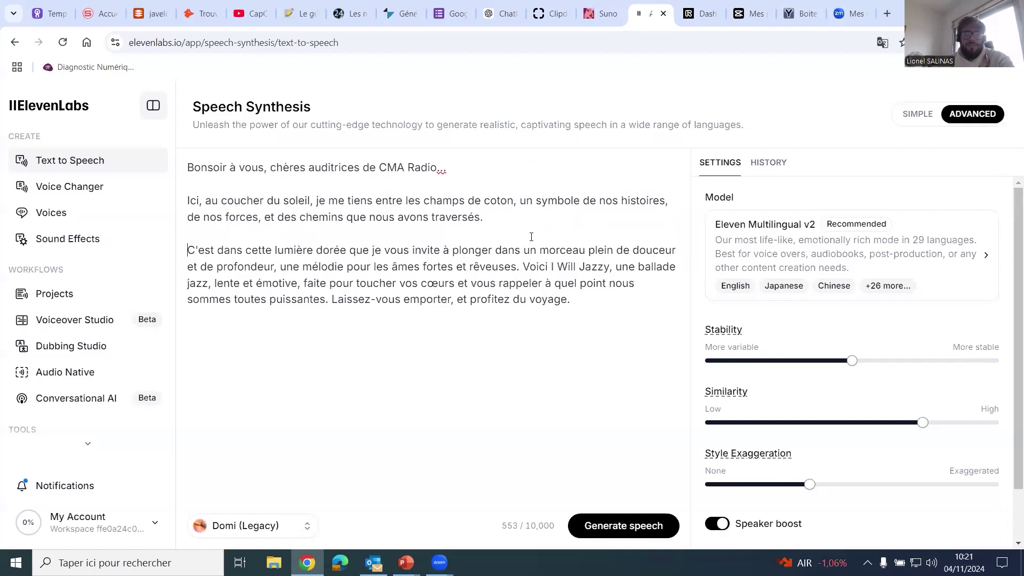
pyautogui.click(523, 266)
pyautogui.press('Return')
pyautogui.press('Return')
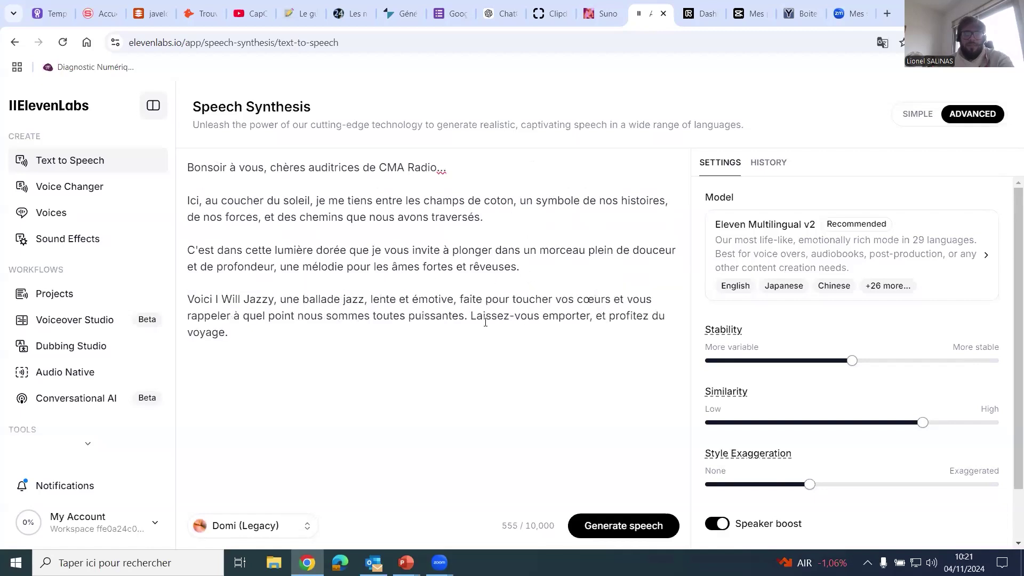
pyautogui.press('Return')
pyautogui.press('Return')
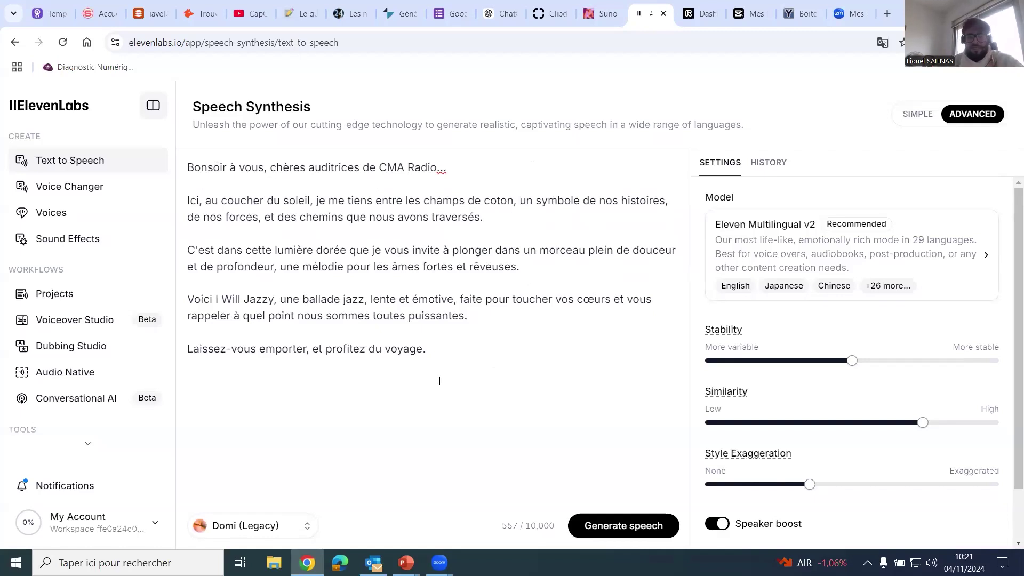
# Step: Look through the available voices and their usage categories, and close the list without choosing one
pyautogui.click(309, 530)
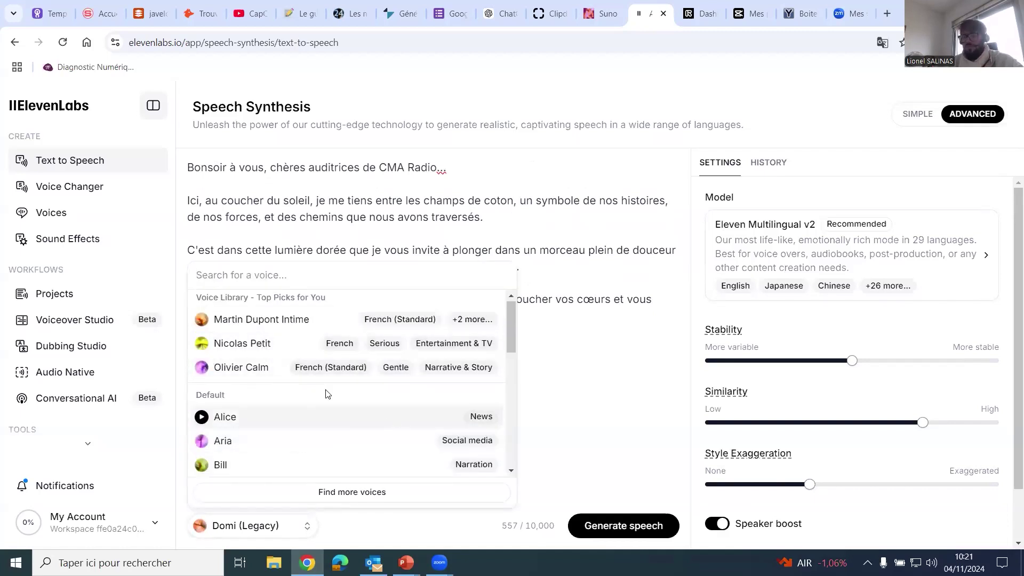
pyautogui.scroll(-5, 320, 395)
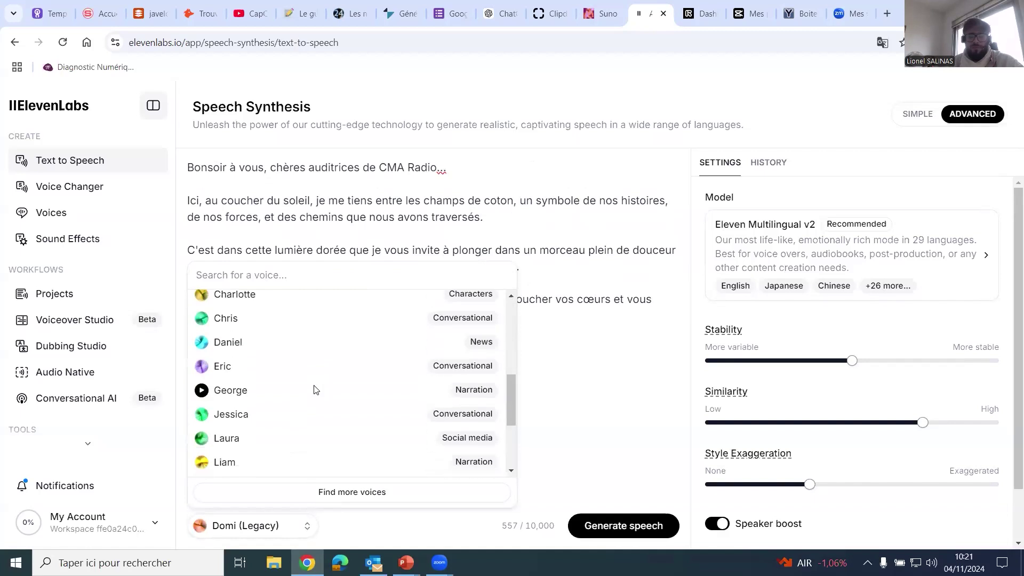
pyautogui.scroll(-3, 347, 421)
pyautogui.scroll(-1, 364, 402)
pyautogui.scroll(9, 363, 402)
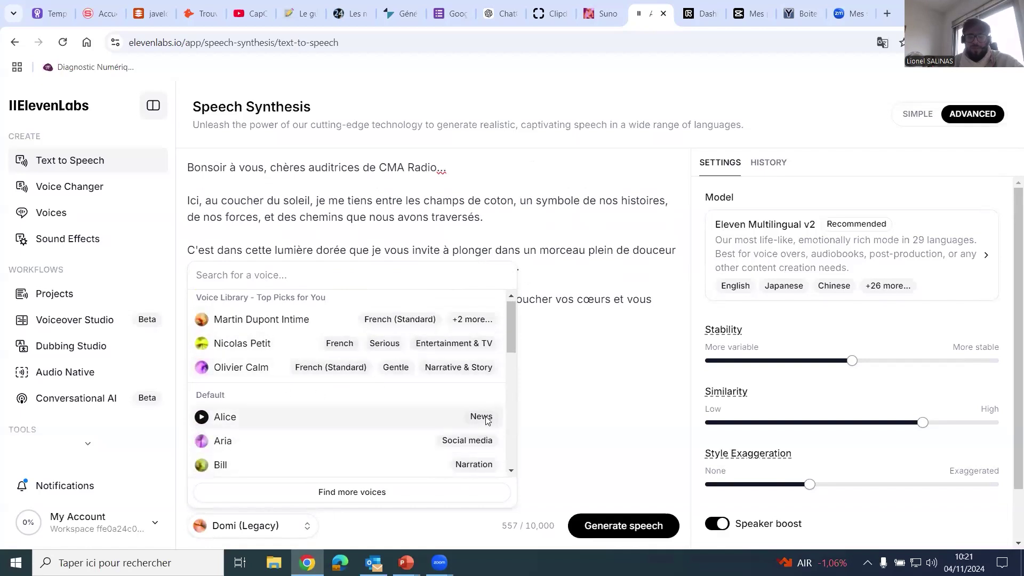
pyautogui.scroll(-5, 432, 416)
pyautogui.scroll(5, 447, 403)
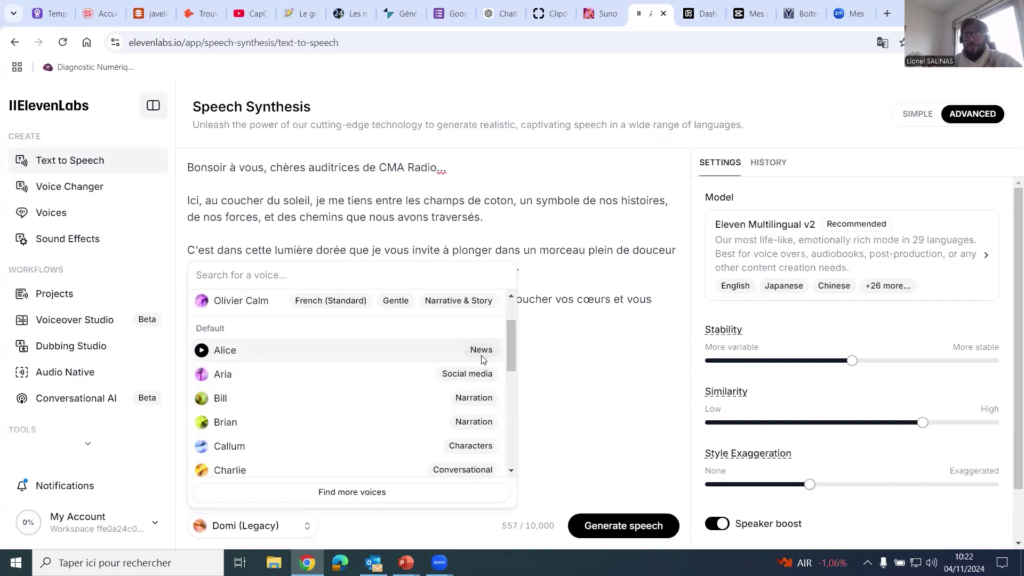
pyautogui.scroll(-1, 483, 359)
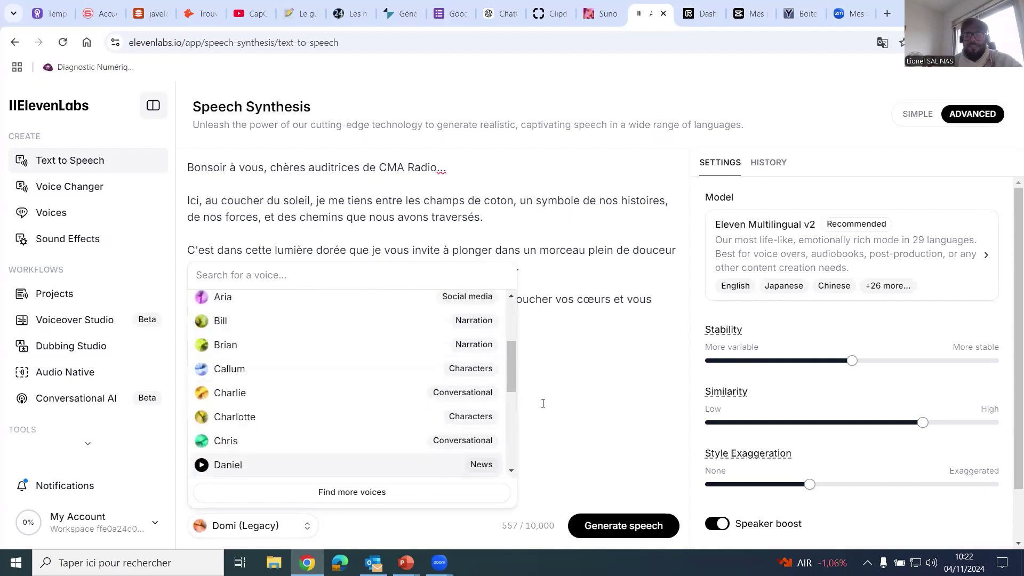
pyautogui.click(584, 386)
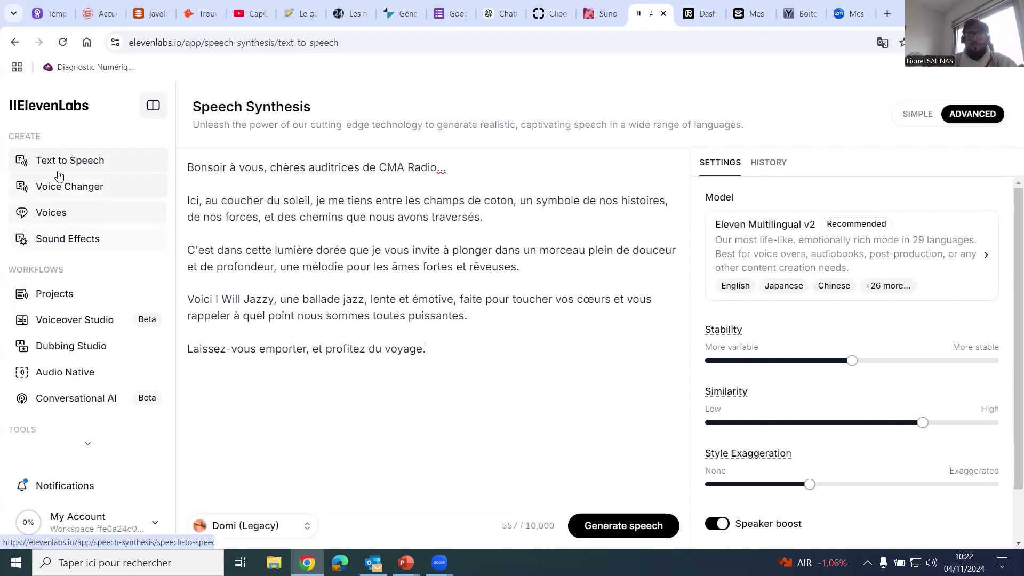
# Step: Start adding a new custom voice with Voice Design
pyautogui.click(58, 216)
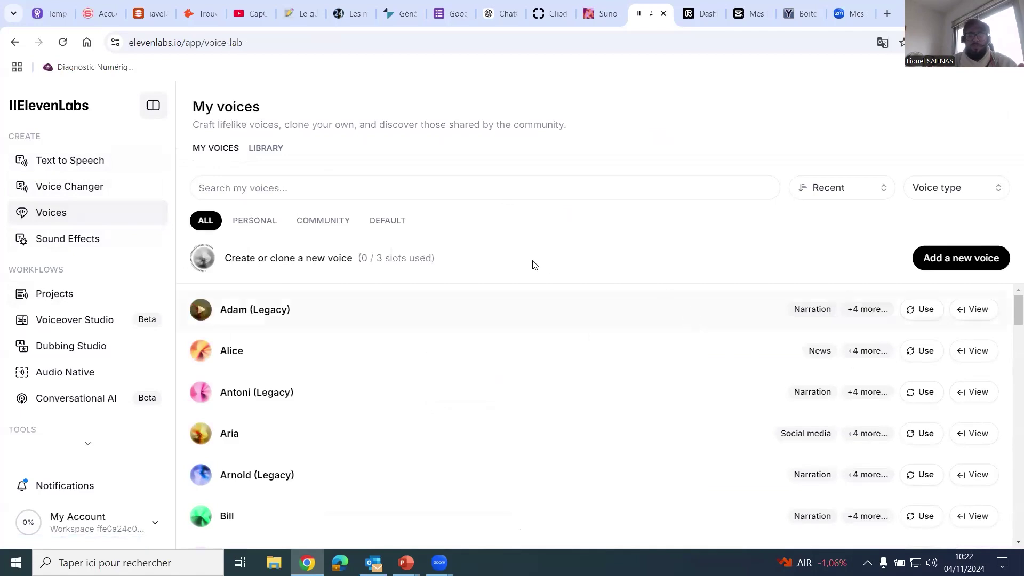
pyautogui.click(941, 260)
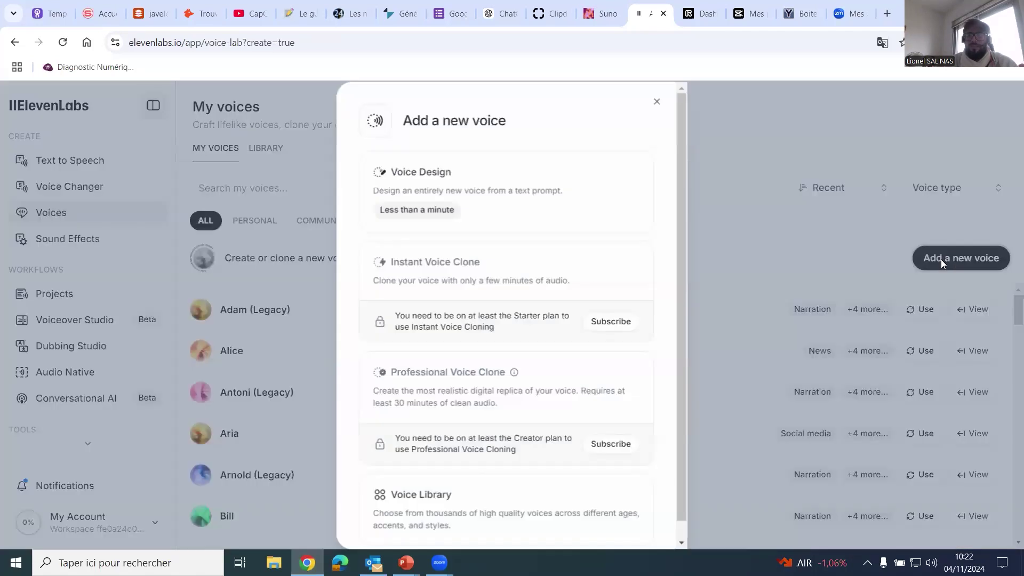
pyautogui.click(437, 175)
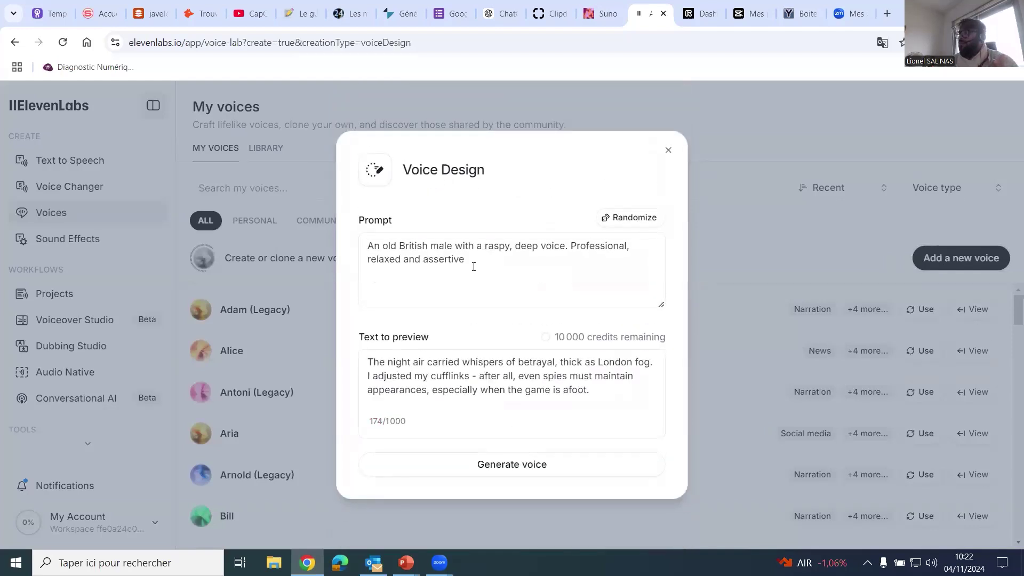
# Step: In ChatGPT, ask in French for keywords, listed one after another and separated by commas, for the prompt to create a voice on Eleven Labs
pyautogui.click(504, 16)
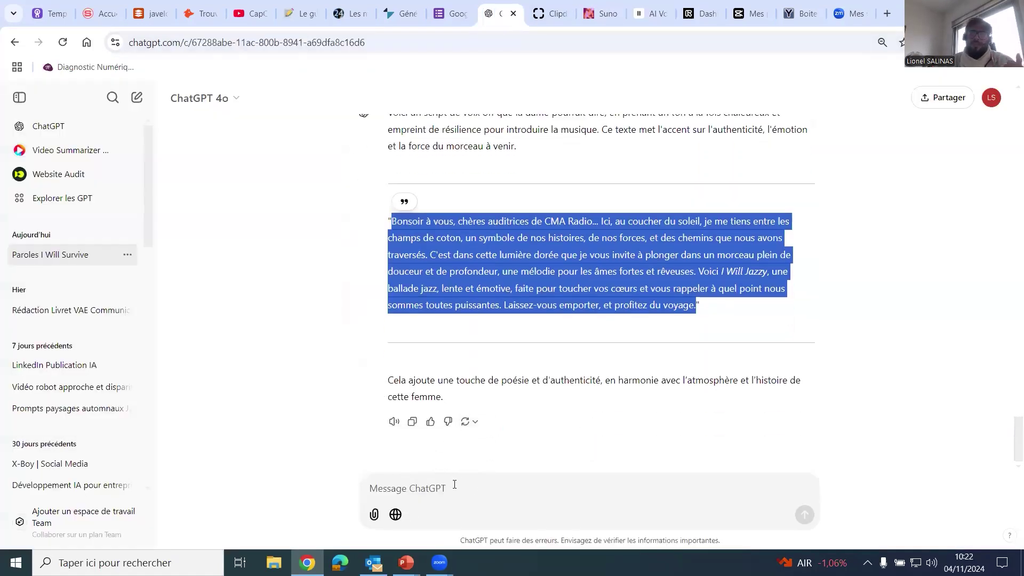
pyautogui.click(454, 484)
pyautogui.write('Génére moi les mots clés, list"é')
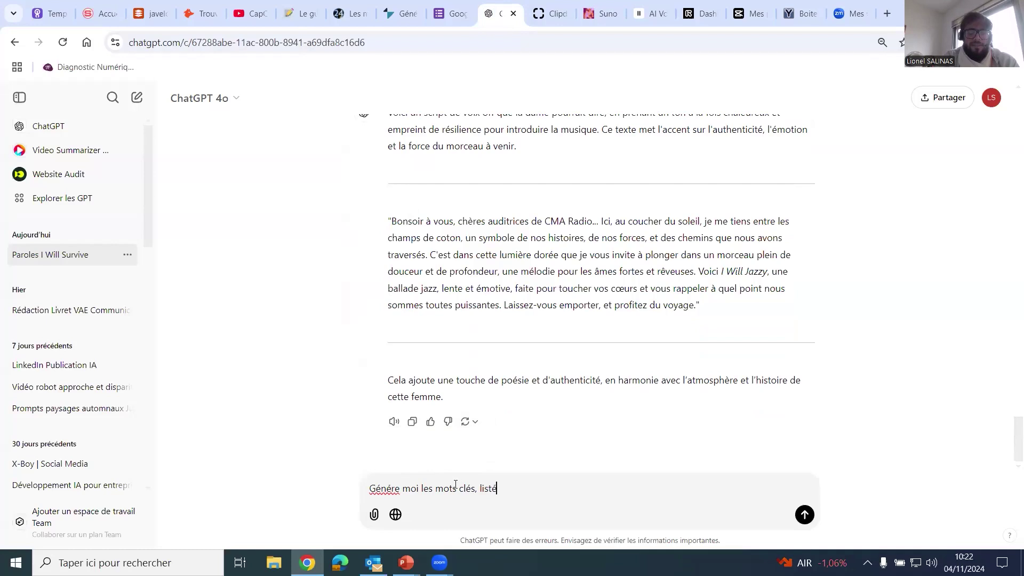
pyautogui.write('s les uns aprés les autres, s')
pyautogui.press('BackSpace')
pyautogui.press('BackSpace')
pyautogui.write('sépate')
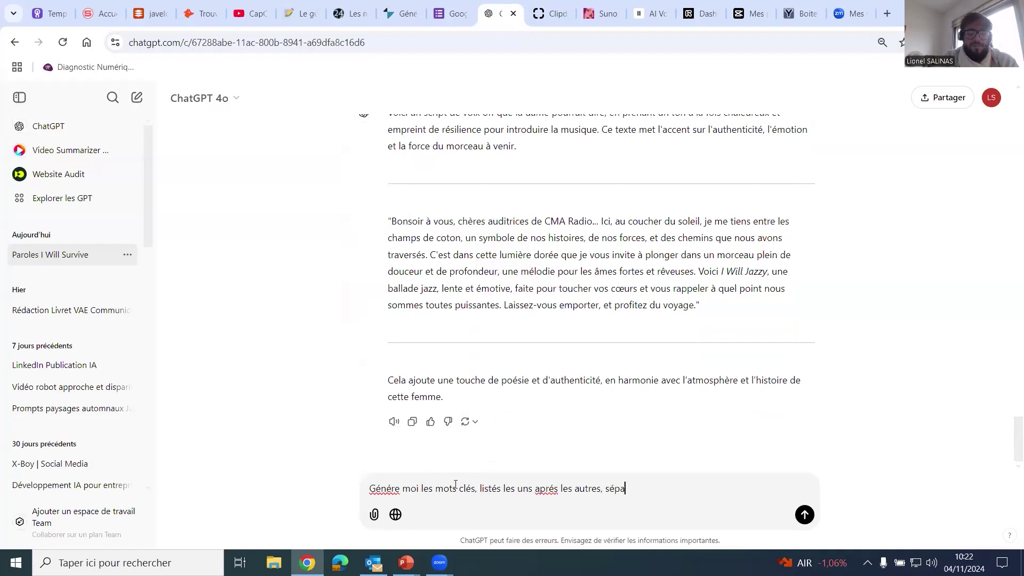
pyautogui.press('BackSpace')
pyautogui.press('BackSpace')
pyautogui.write('rée par une virgule pour générer une')
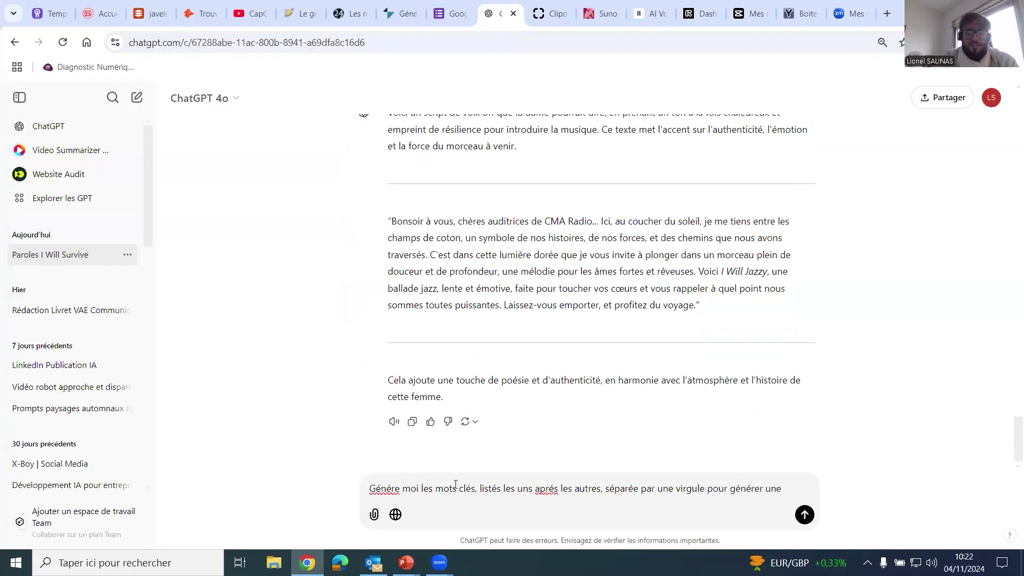
pyautogui.write(' voi')
pyautogui.press('BackSpace')
pyautogui.press('BackSpace')
pyautogui.press('BackSpace')
pyautogui.press('BackSpace')
pyautogui.press('BackSpace')
pyautogui.press('BackSpace')
pyautogui.press('BackSpace')
pyautogui.press('BackSpace')
pyautogui.press('BackSpace')
pyautogui.press('BackSpace')
pyautogui.press('BackSpace')
pyautogui.write('le prom')
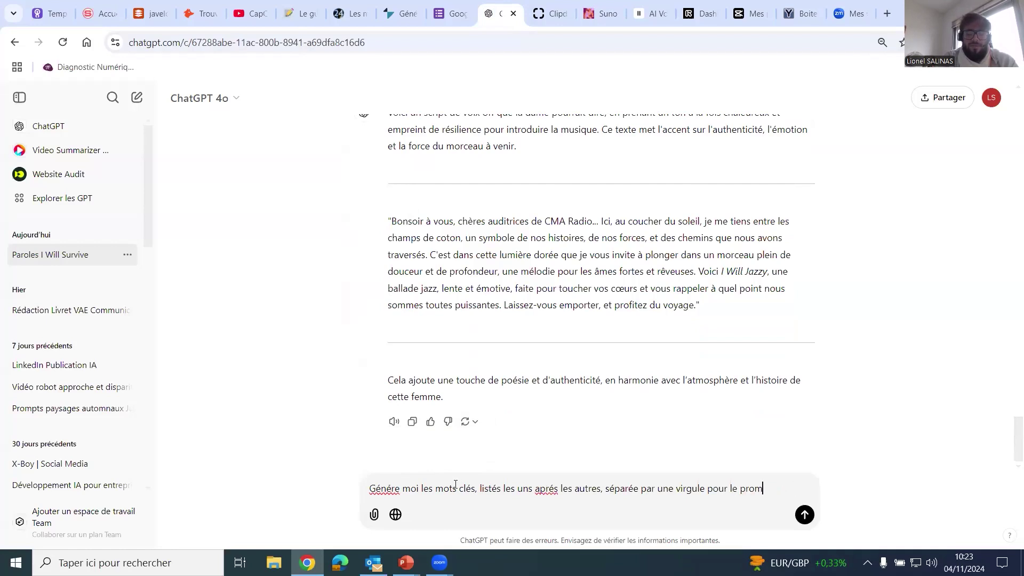
pyautogui.write('pt de la créati')
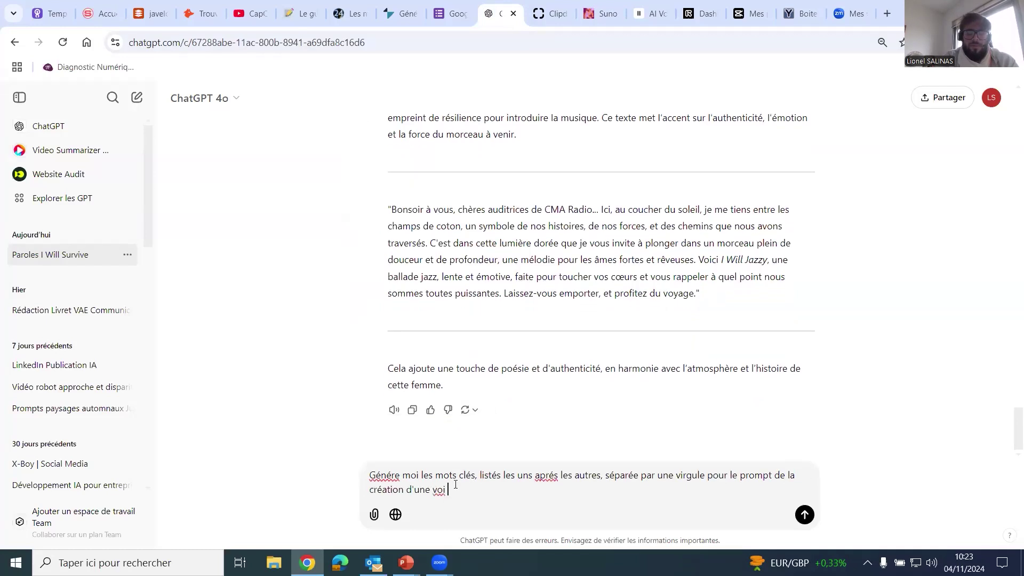
pyautogui.write("on d'une voix sur Eleven Labs.")
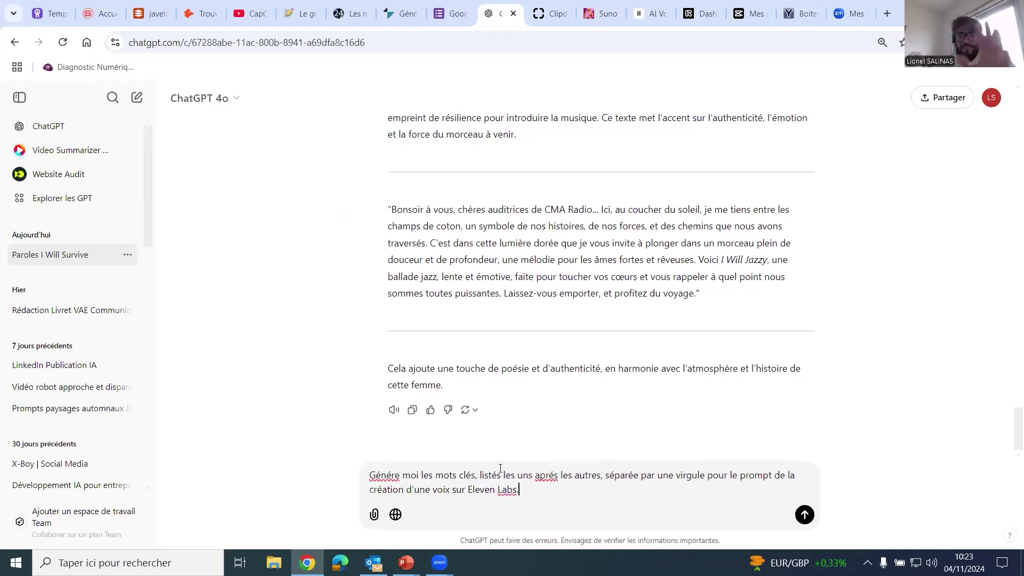
pyautogui.press('Return')
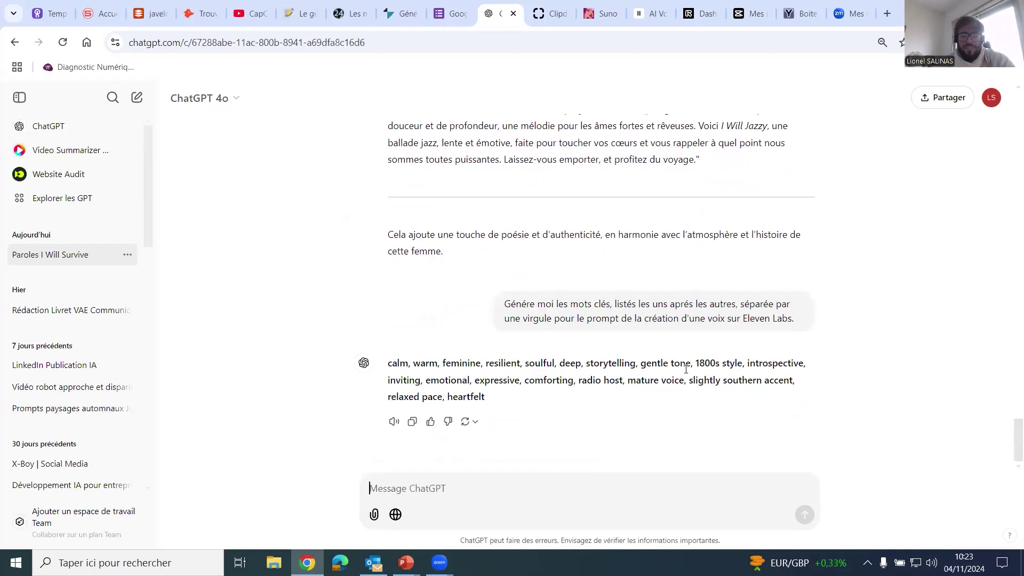
# Step: Copy the full keyword list, from "calm" to "heartfelt", into ElevenLabs' Voice Design prompt ahead of the existing British male description
pyautogui.moveTo(695, 363); pyautogui.dragTo(747, 364)
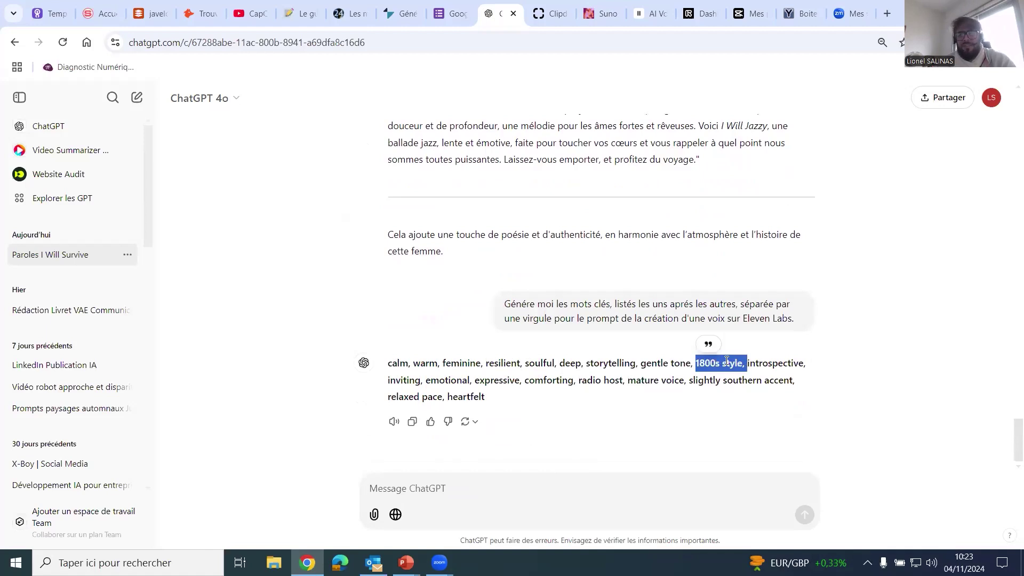
pyautogui.moveTo(452, 362); pyautogui.dragTo(576, 364)
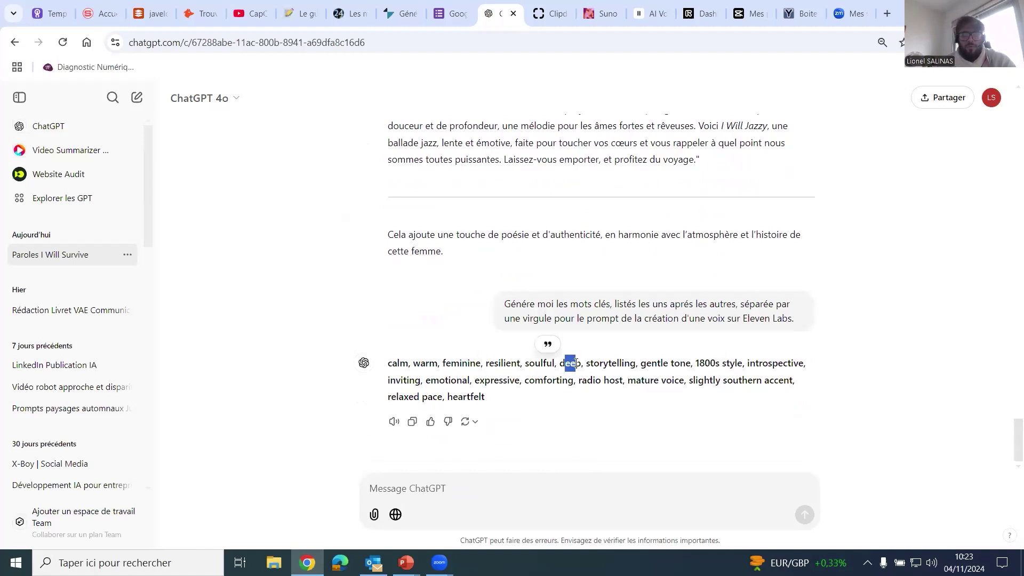
pyautogui.doubleClick(416, 363)
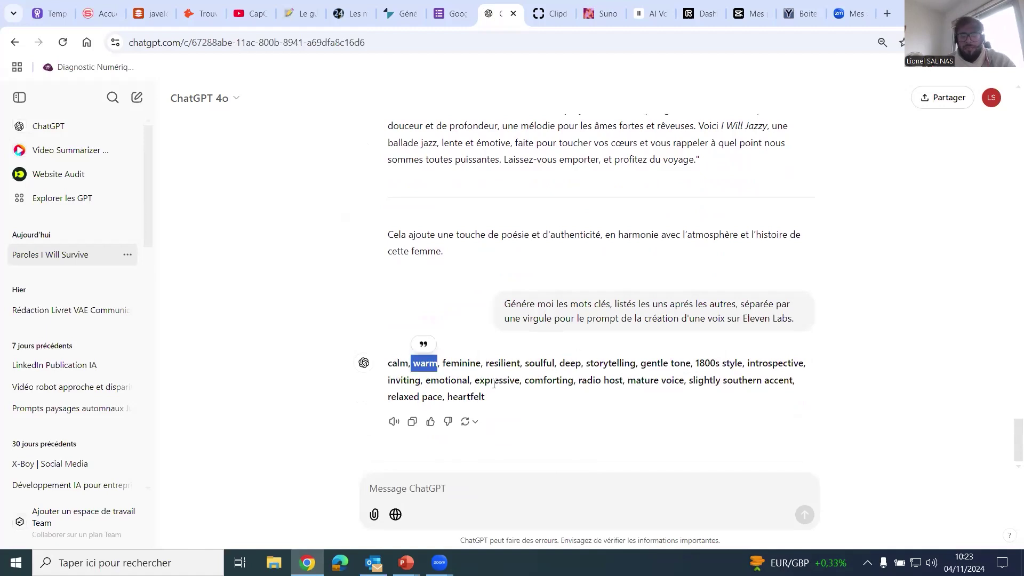
pyautogui.moveTo(491, 397); pyautogui.dragTo(388, 362)
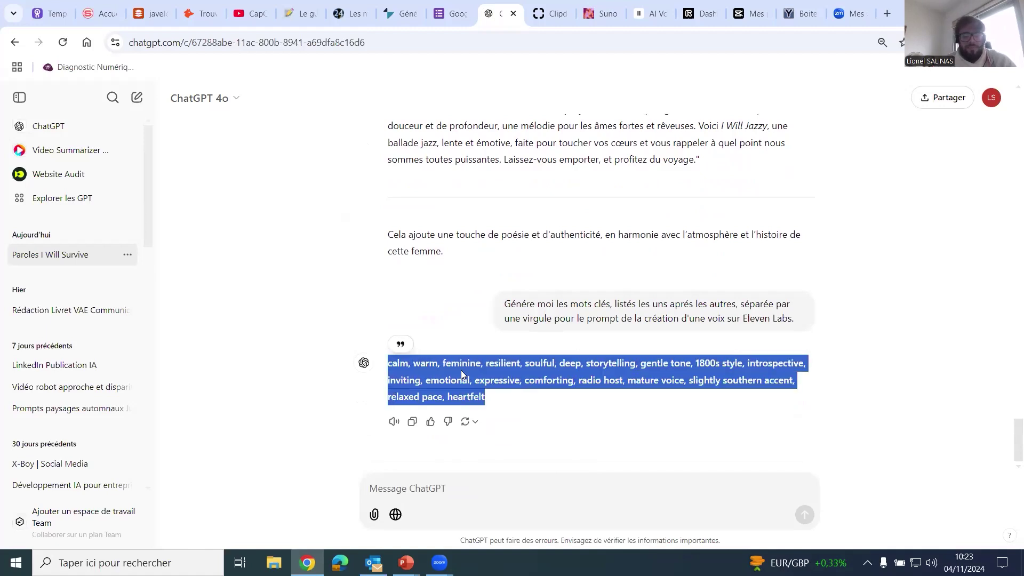
pyautogui.click(648, 13)
pyautogui.click(408, 252)
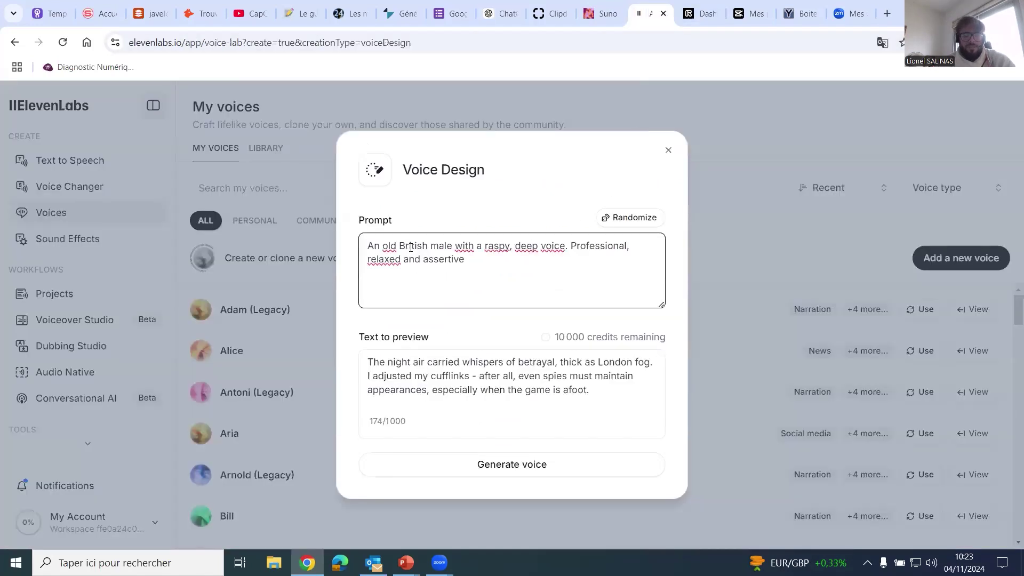
pyautogui.hotkey('ctrl', 'v')
pyautogui.scroll(1, 491, 274)
pyautogui.scroll(-1, 491, 274)
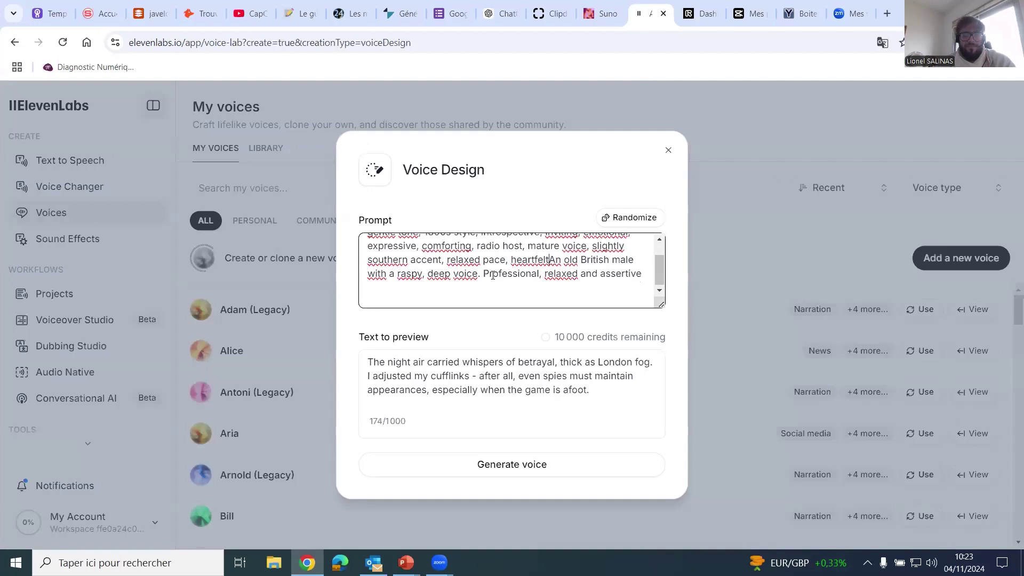
# Step: Replace the Voice Design preview text with the ChatGPT script's opening, from "Bonsoir à vous" to "traversés."
pyautogui.click(410, 359)
pyautogui.click(387, 362)
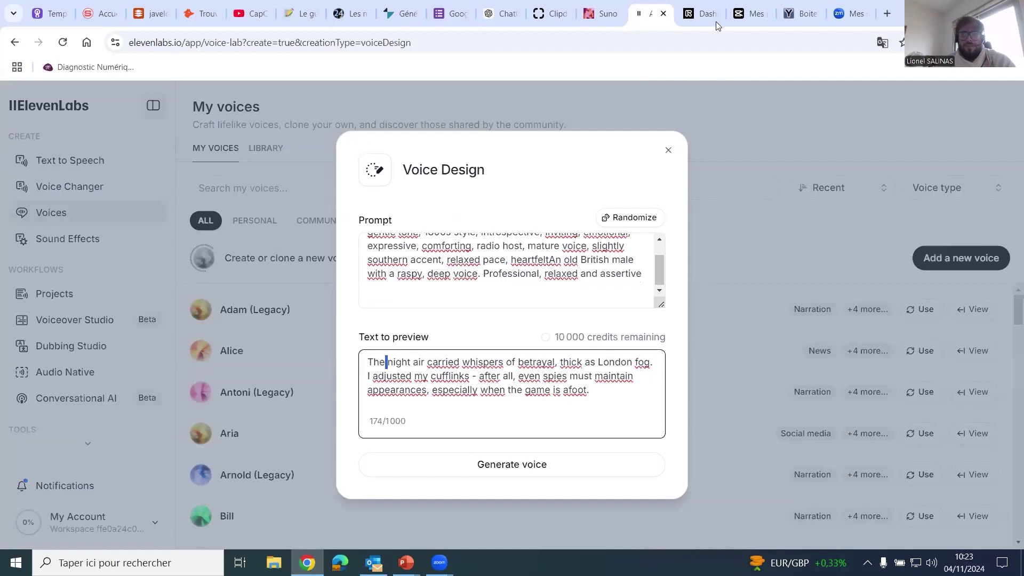
pyautogui.click(501, 13)
pyautogui.scroll(3, 552, 411)
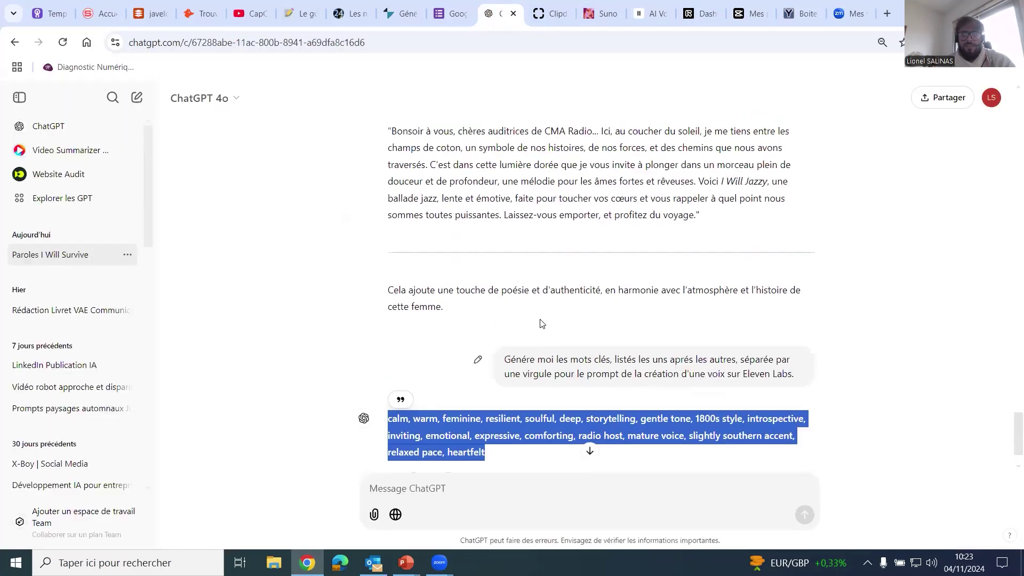
pyautogui.moveTo(392, 209); pyautogui.dragTo(431, 241)
pyautogui.hotkey('ctrl', 'c')
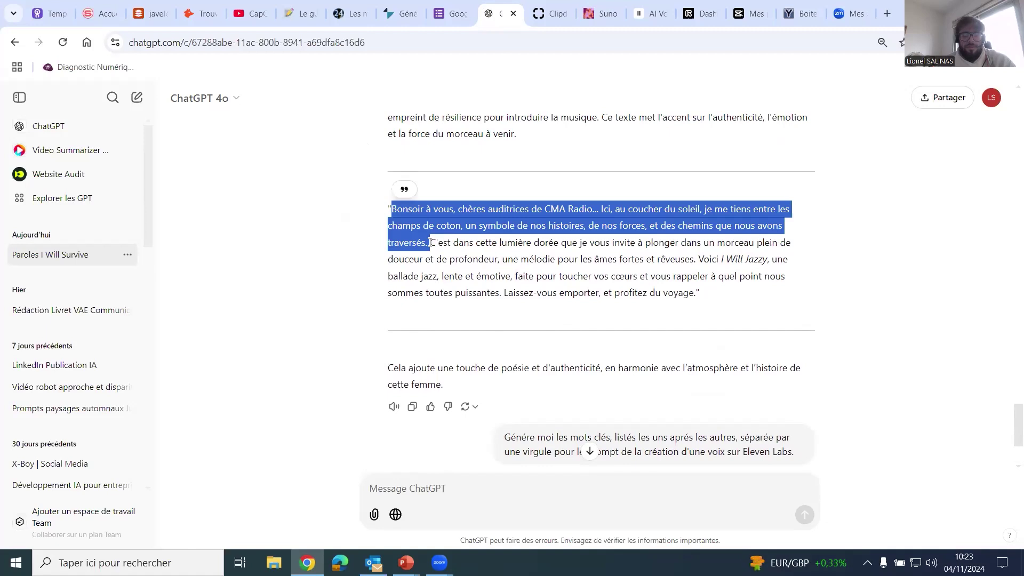
pyautogui.click(637, 12)
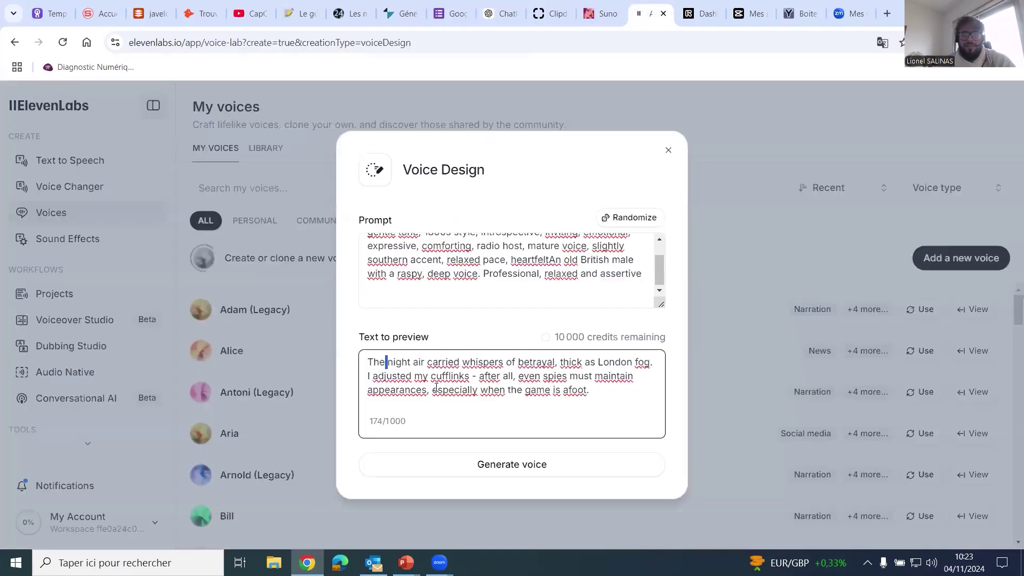
pyautogui.hotkey('ctrl', 'a')
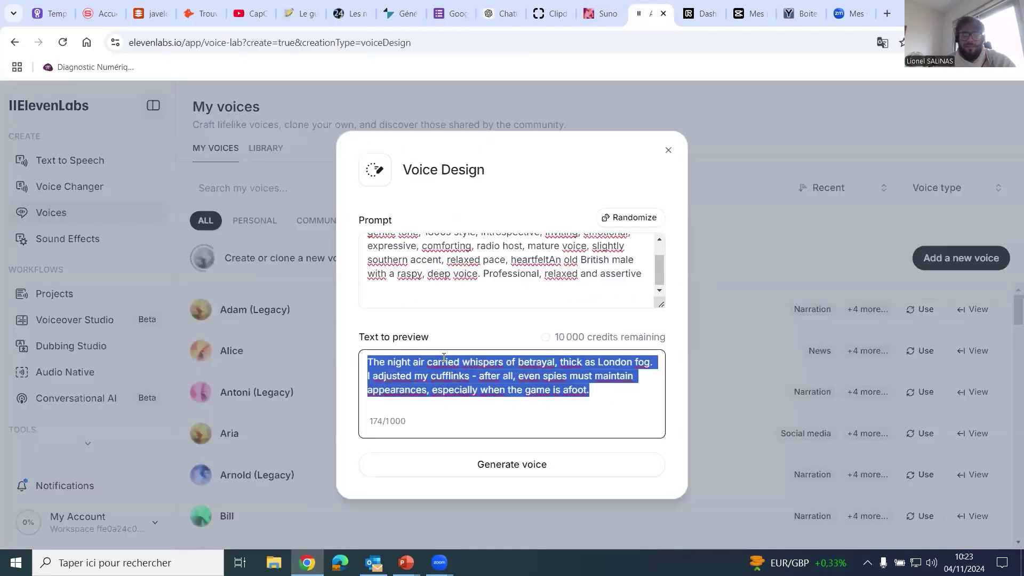
pyautogui.hotkey('ctrl', 'v')
# Step: Add "french 30yo woman," at the beginning of the voice prompt, before "calm"
pyautogui.scroll(2, 429, 267)
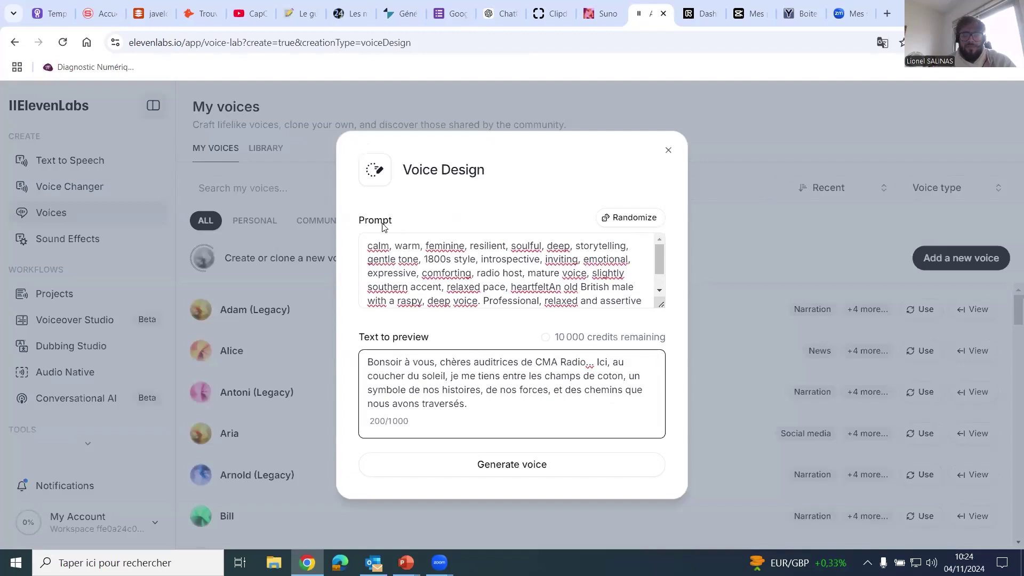
pyautogui.click(366, 246)
pyautogui.write('fren')
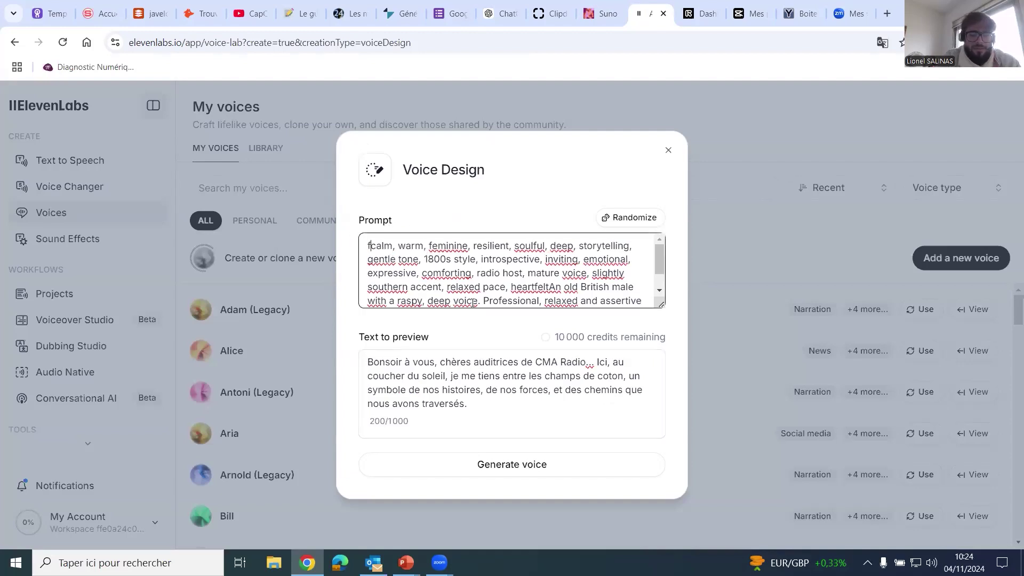
pyautogui.write('ch woman,')
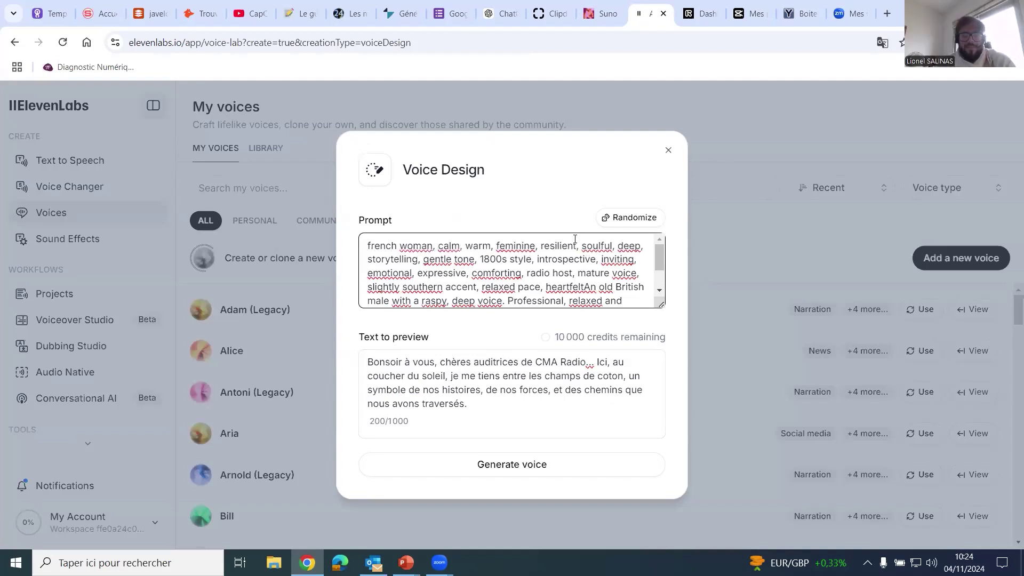
pyautogui.write(' 30')
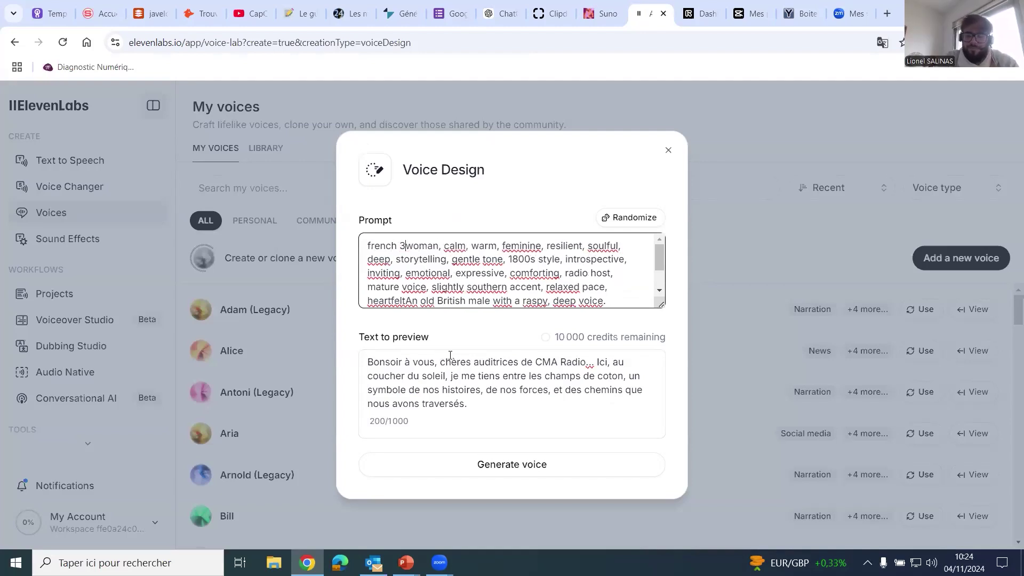
pyautogui.write('yo')
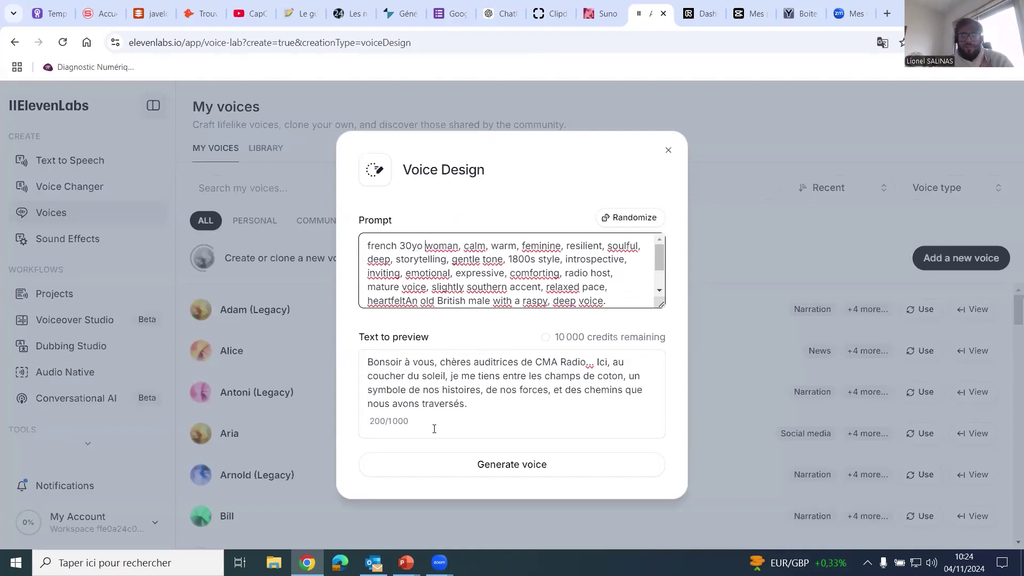
# Step: Generate voices from the prompt and listen to the samples of Voice 1, Voice 2 and Voice 3
pyautogui.click(492, 406)
pyautogui.moveTo(660, 265); pyautogui.dragTo(659, 280)
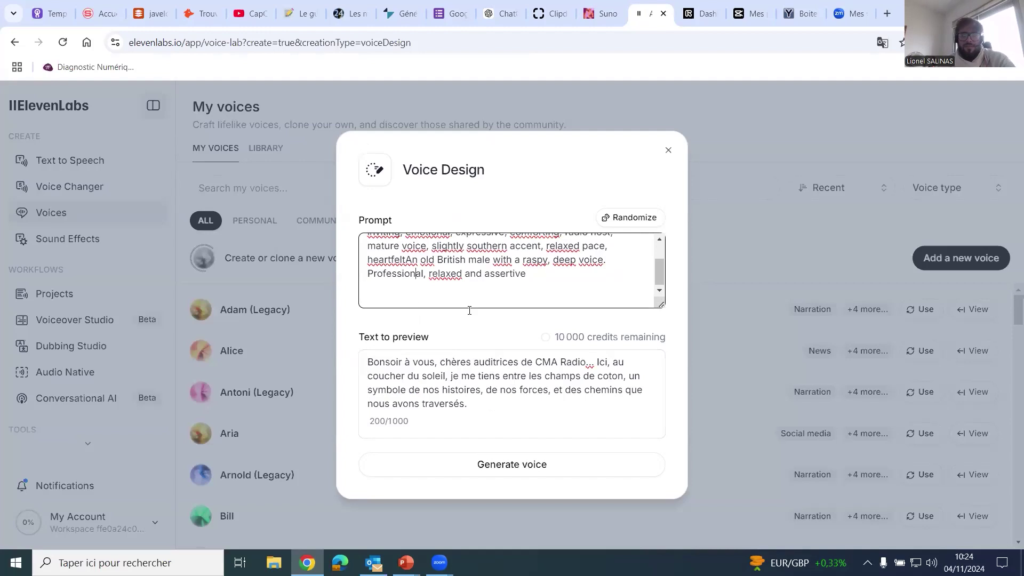
pyautogui.click(529, 464)
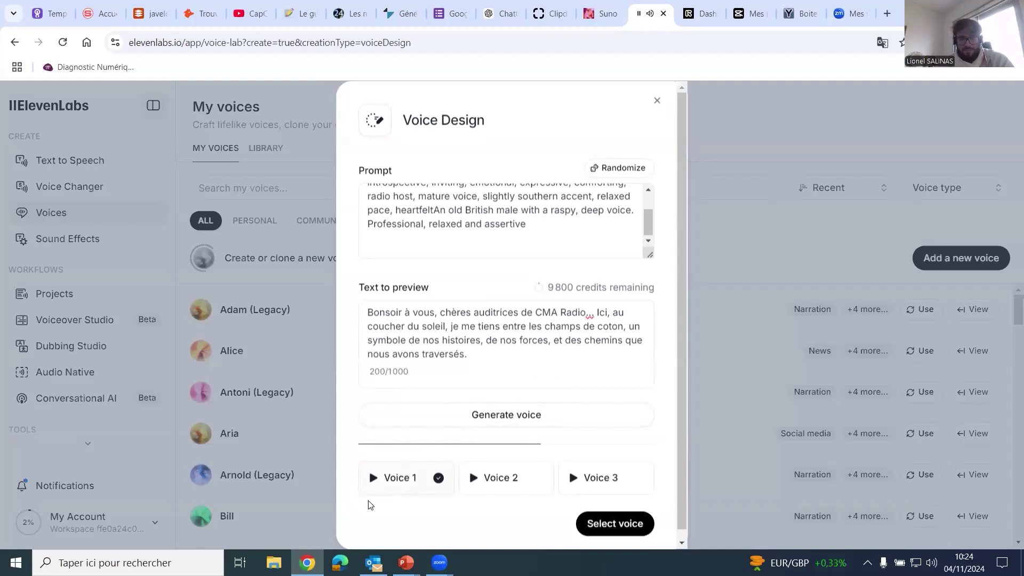
pyautogui.click(501, 443)
pyautogui.click(475, 480)
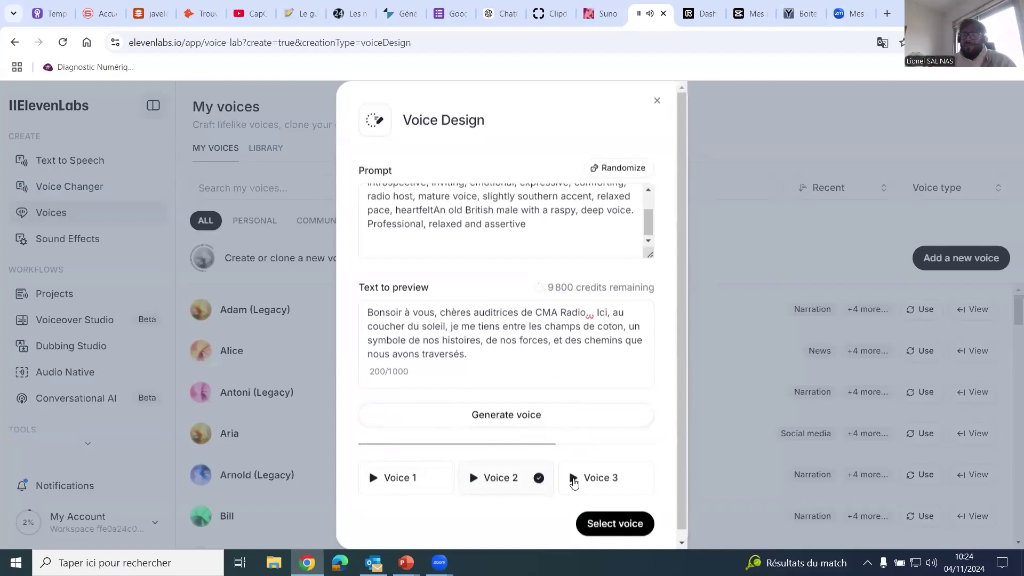
pyautogui.click(577, 480)
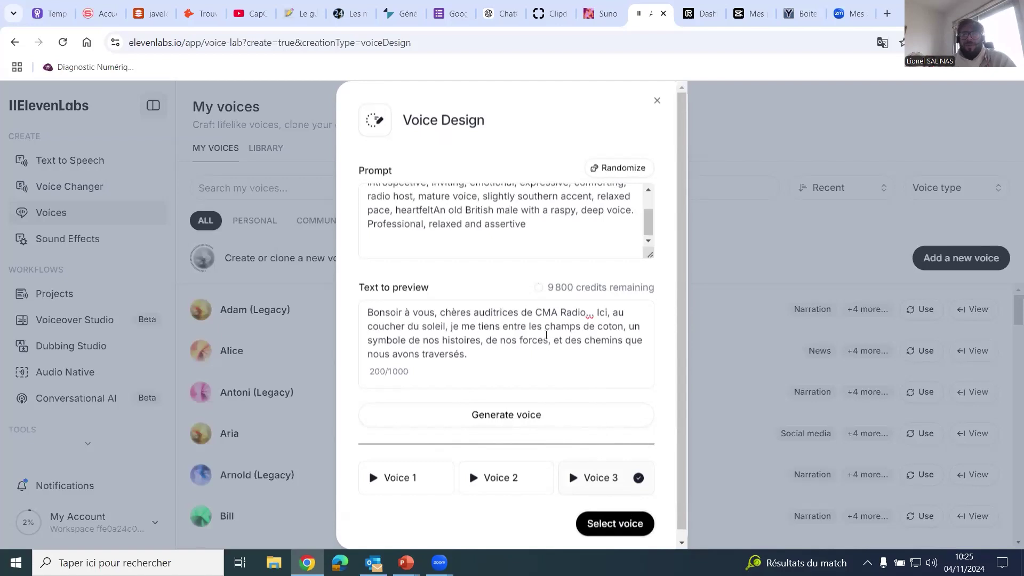
# Step: Review the descriptive keywords in the voice prompt, including "radio host"
pyautogui.scroll(2, 537, 211)
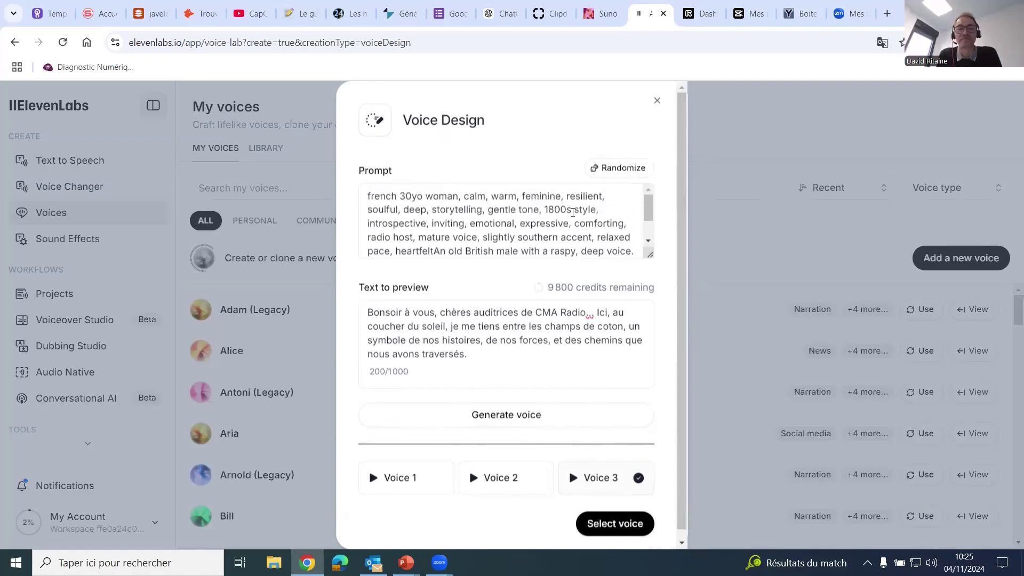
pyautogui.moveTo(579, 223); pyautogui.dragTo(606, 223)
pyautogui.moveTo(369, 236); pyautogui.dragTo(415, 195)
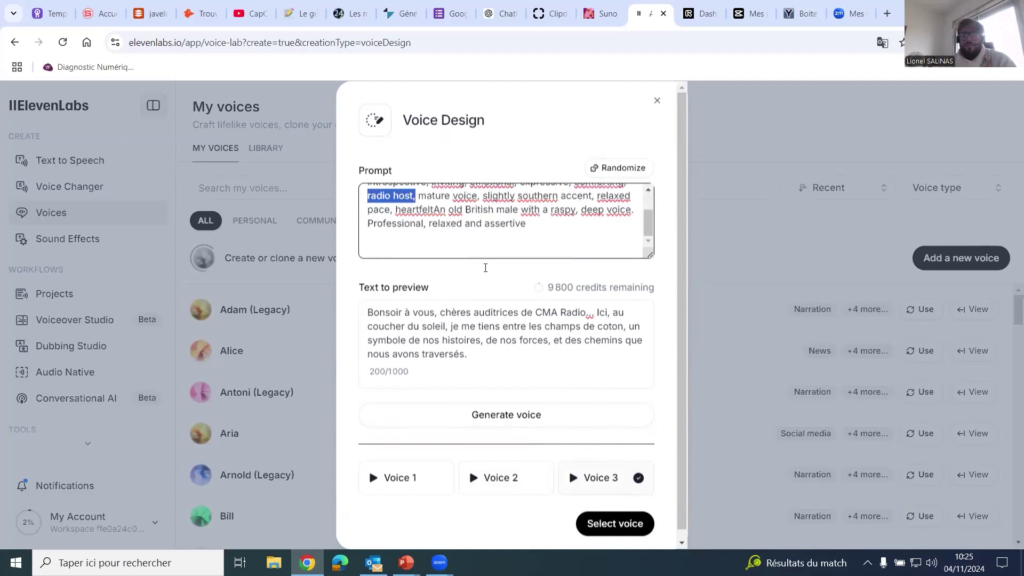
pyautogui.scroll(1, 501, 204)
pyautogui.scroll(-1, 509, 201)
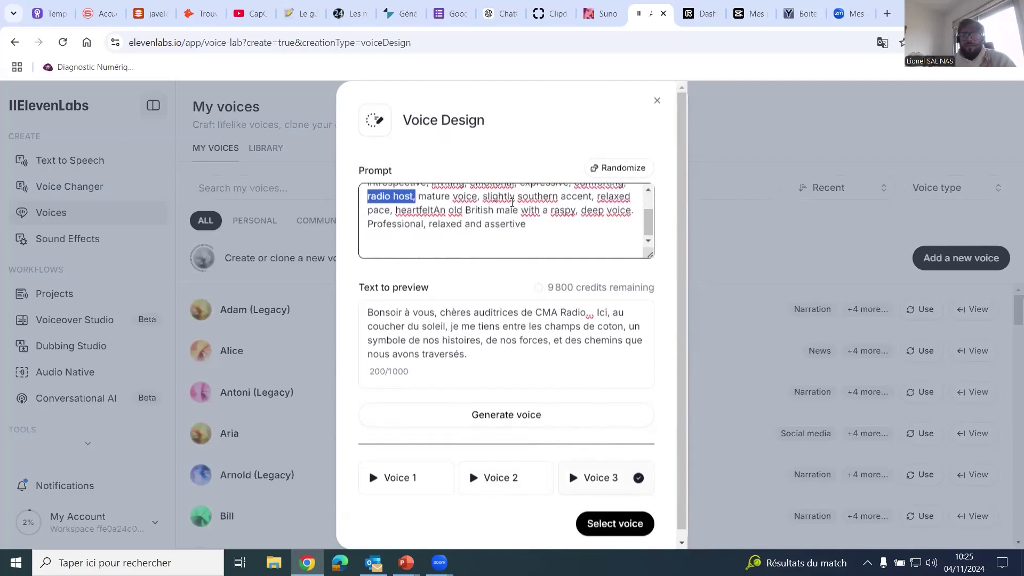
pyautogui.scroll(1, 513, 223)
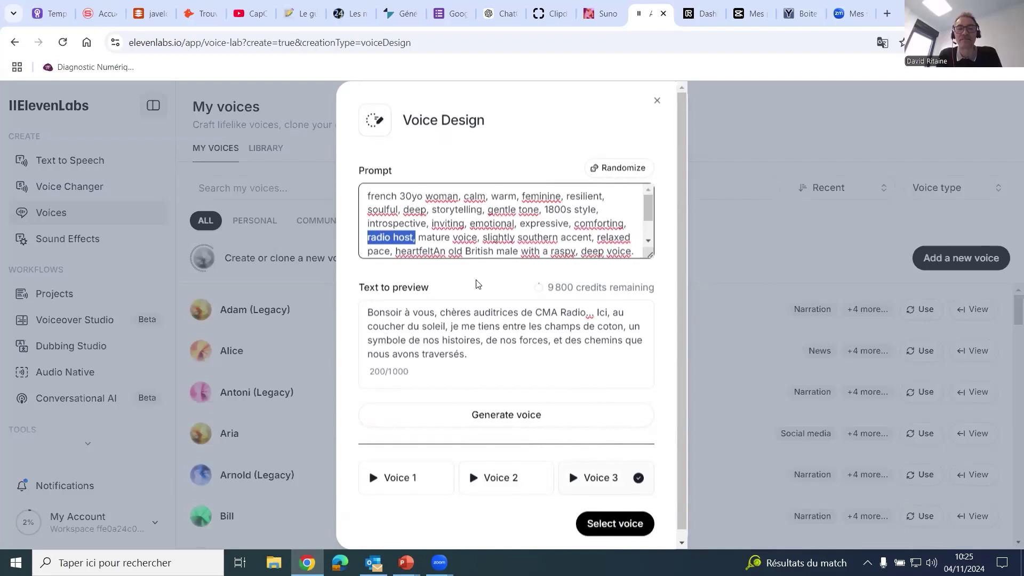
# Step: Select Voice 3 as the voice to keep and name it "Cindy"
pyautogui.click(614, 536)
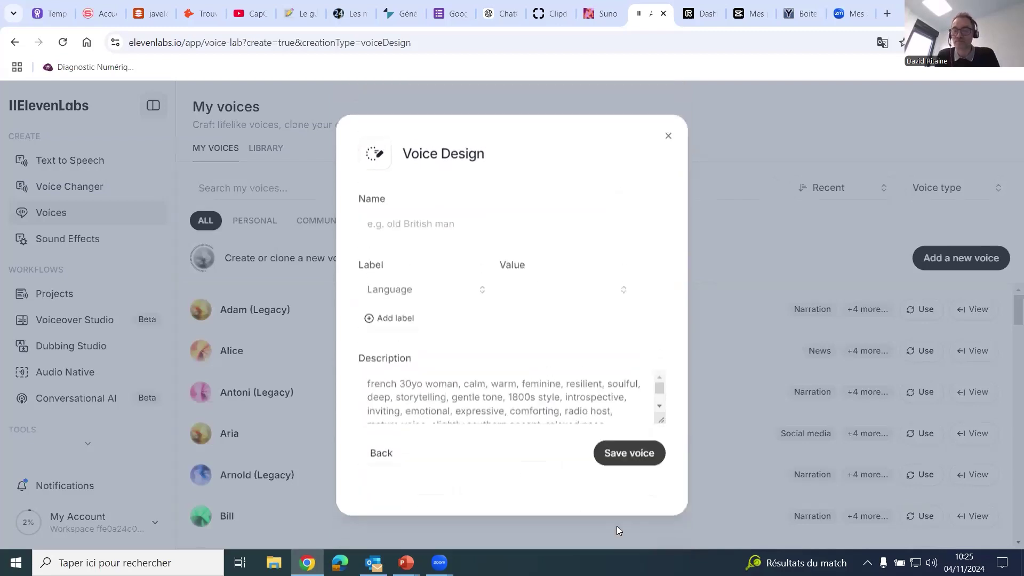
pyautogui.click(403, 236)
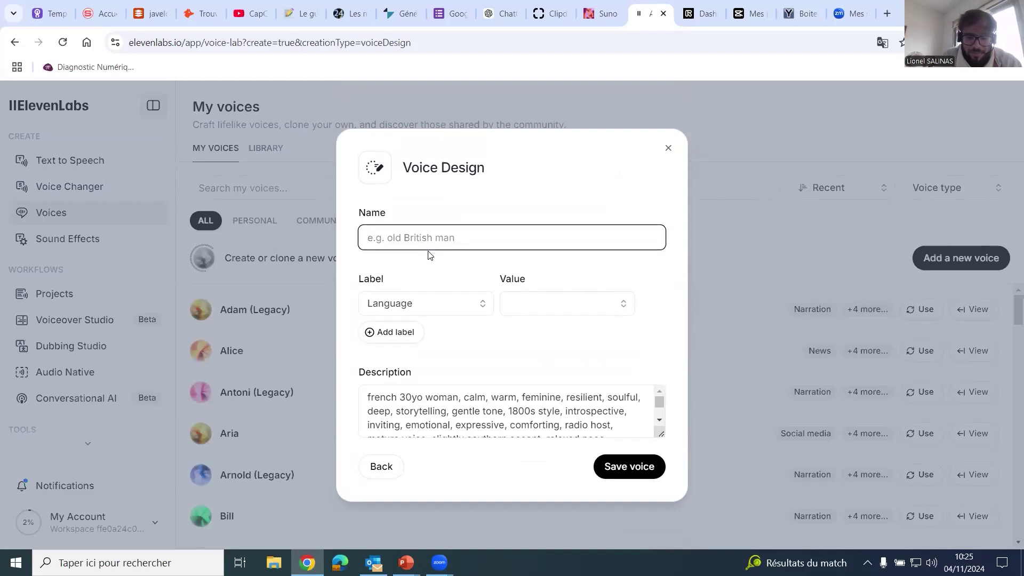
pyautogui.write('Cindy')
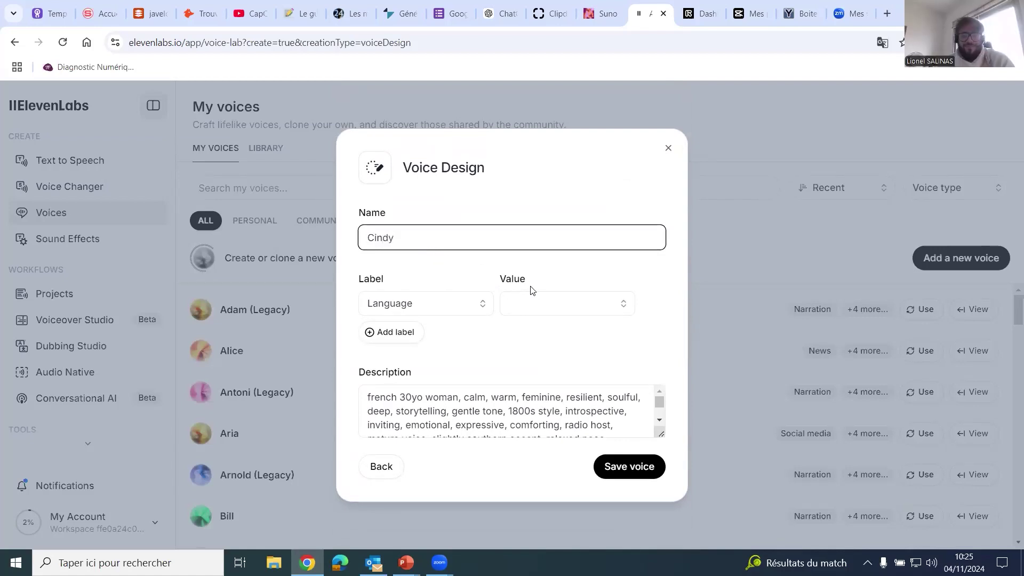
# Step: Set the new voice's Language label to French and save the voice
pyautogui.click(460, 308)
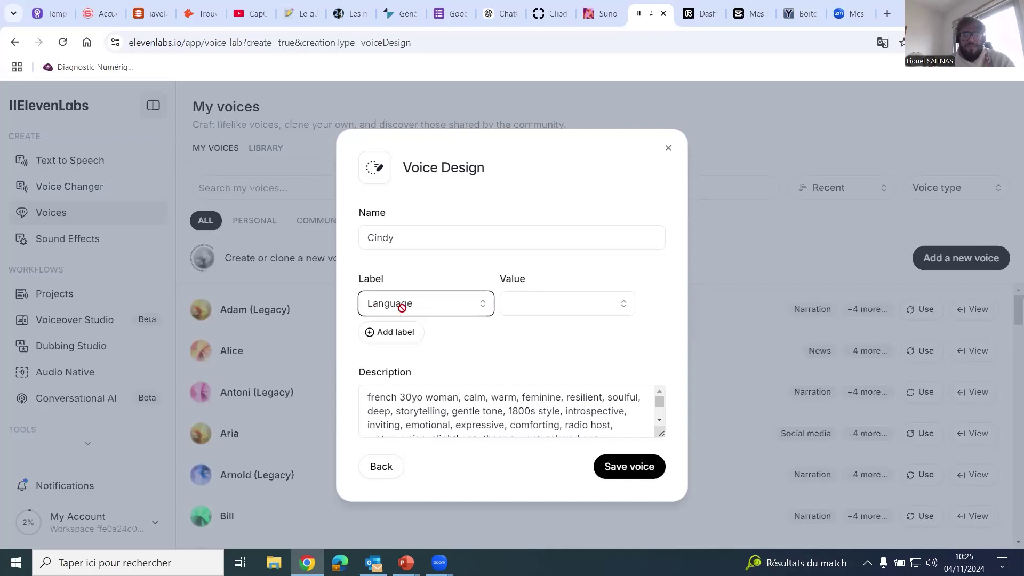
pyautogui.click(416, 236)
pyautogui.click(409, 301)
pyautogui.click(521, 308)
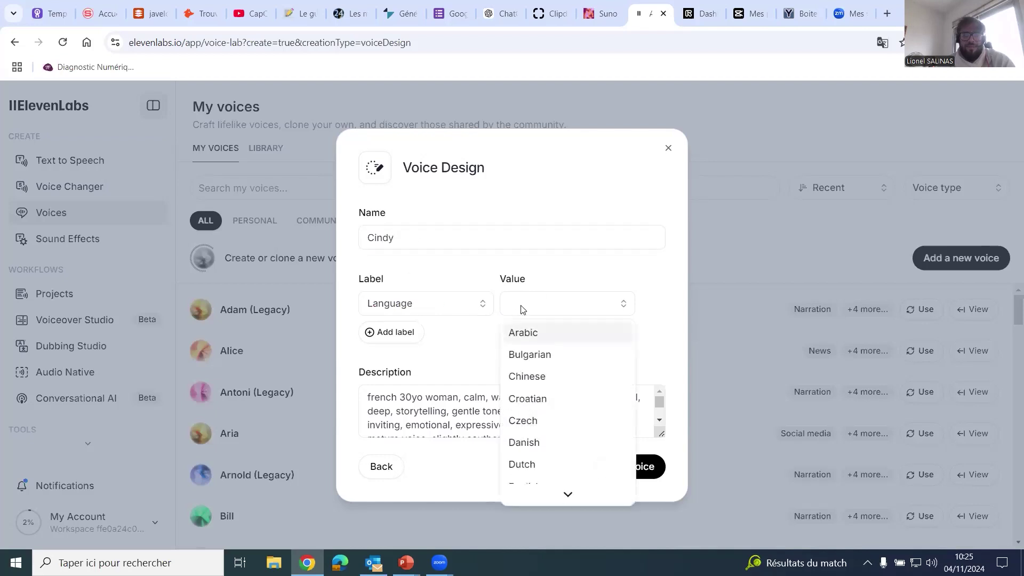
pyautogui.scroll(-5, 546, 451)
pyautogui.scroll(2, 536, 413)
pyautogui.click(536, 440)
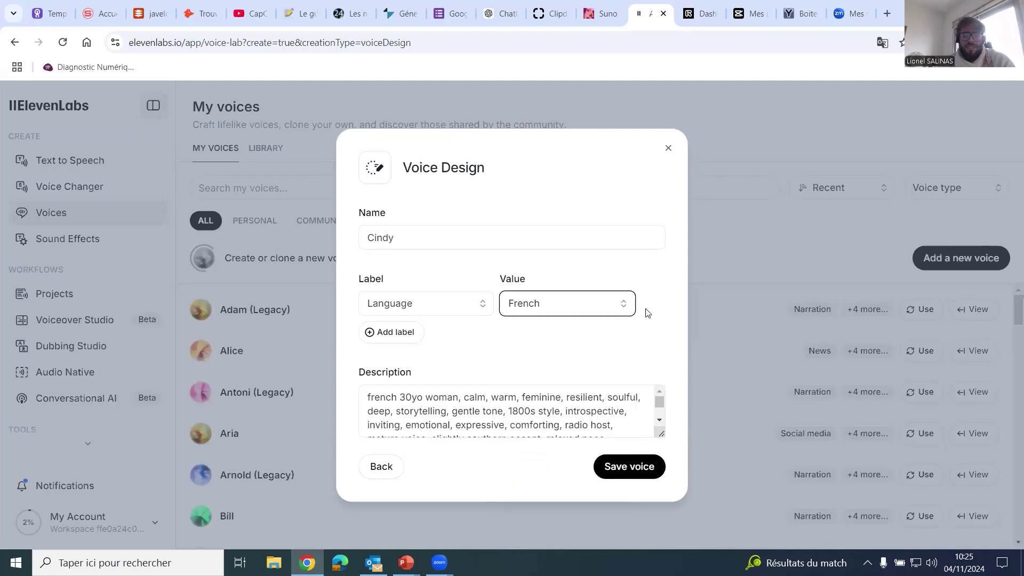
pyautogui.click(639, 472)
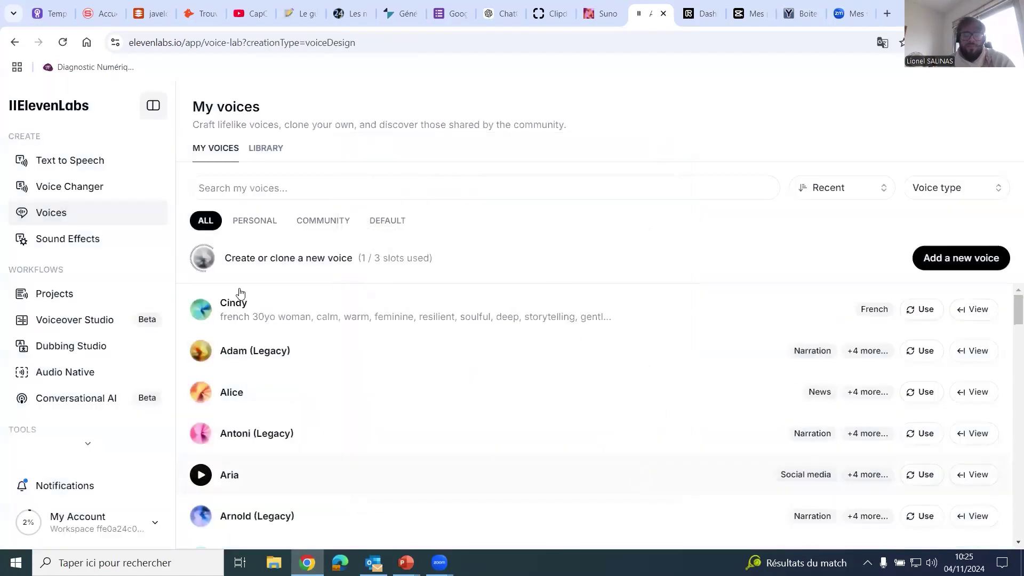
# Step: Open Text to Speech and choose the Cindy voice for the radio introduction script
pyautogui.click(80, 162)
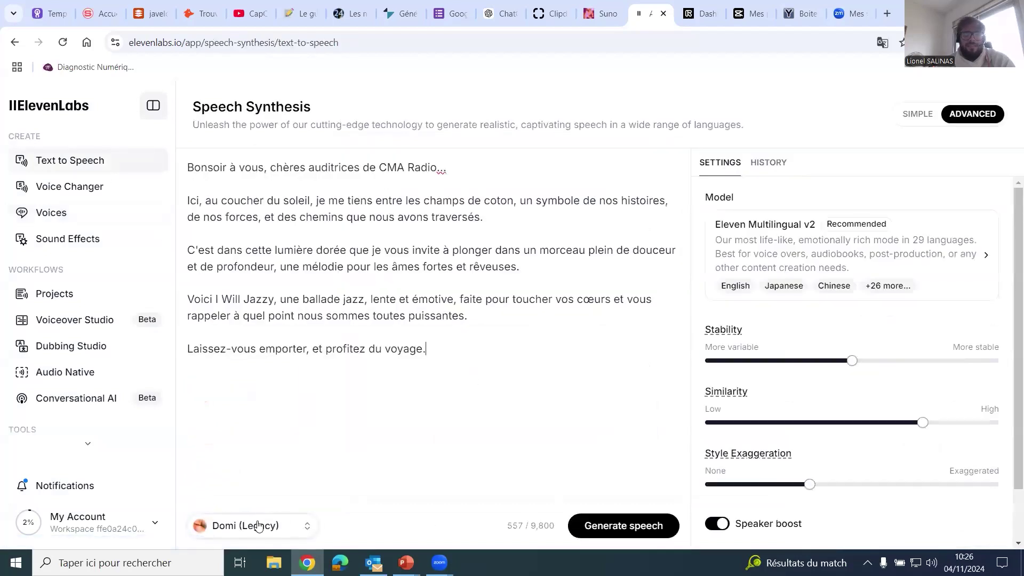
pyautogui.click(247, 526)
pyautogui.click(247, 324)
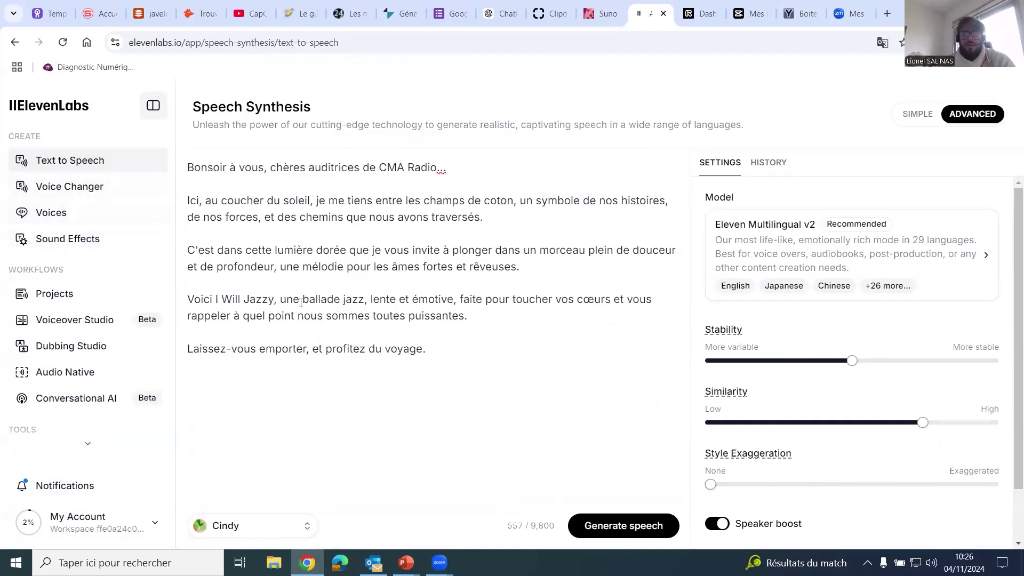
pyautogui.moveTo(188, 201); pyautogui.dragTo(343, 315)
pyautogui.click(481, 343)
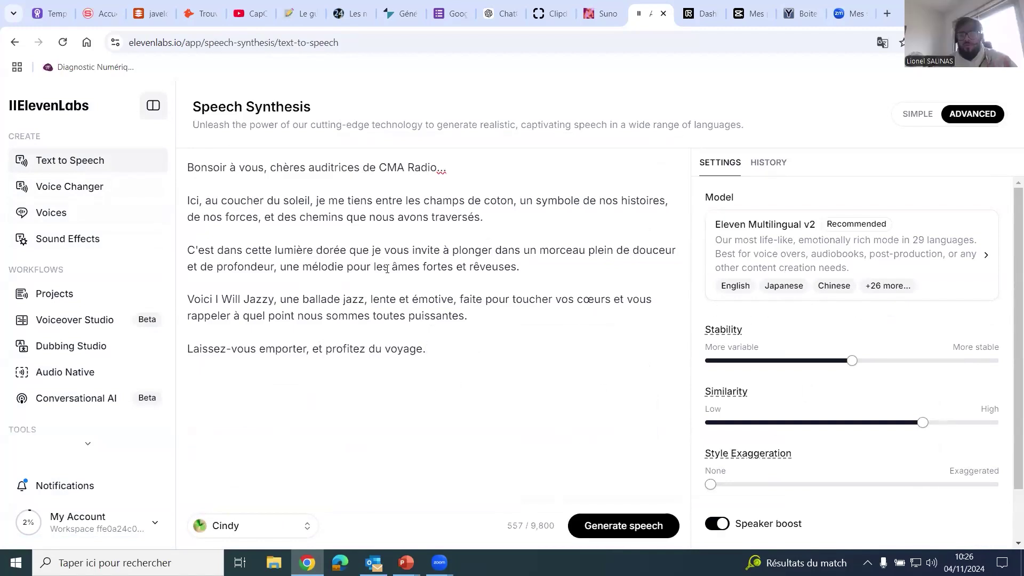
pyautogui.moveTo(397, 217); pyautogui.dragTo(431, 353)
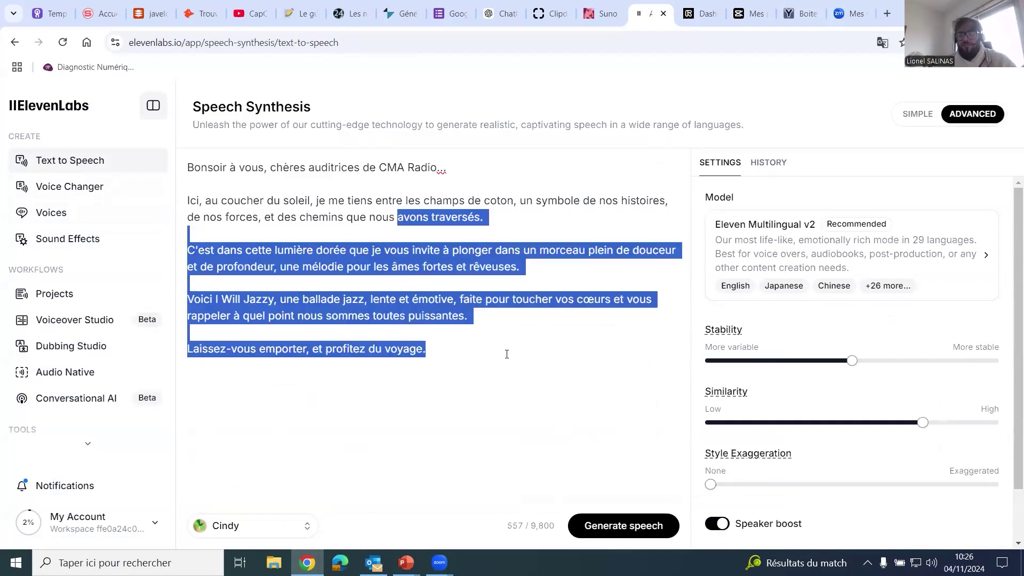
pyautogui.click(579, 371)
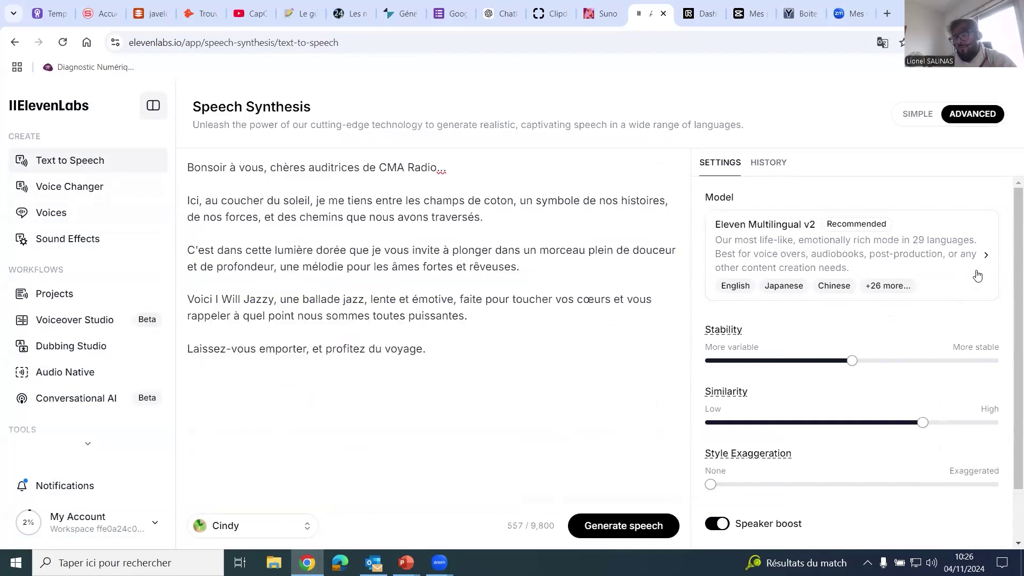
# Step: Set Style Exaggeration to 35% and generate the speech for the full script
pyautogui.scroll(-1, 1008, 254)
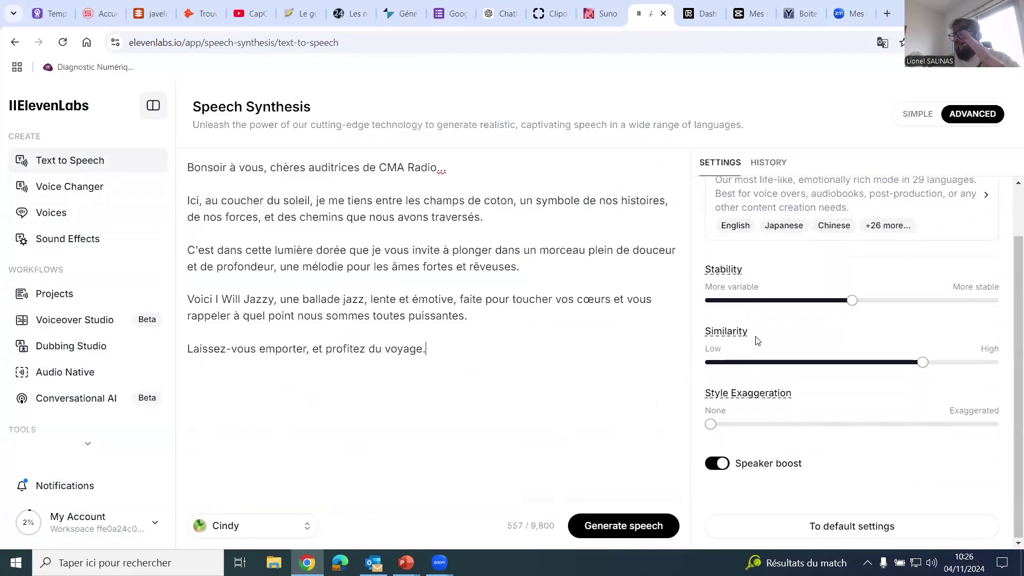
pyautogui.moveTo(714, 428)
pyautogui.mouseDown()
pyautogui.moveTo(841, 424)
pyautogui.moveTo(721, 425)
pyautogui.mouseUp()
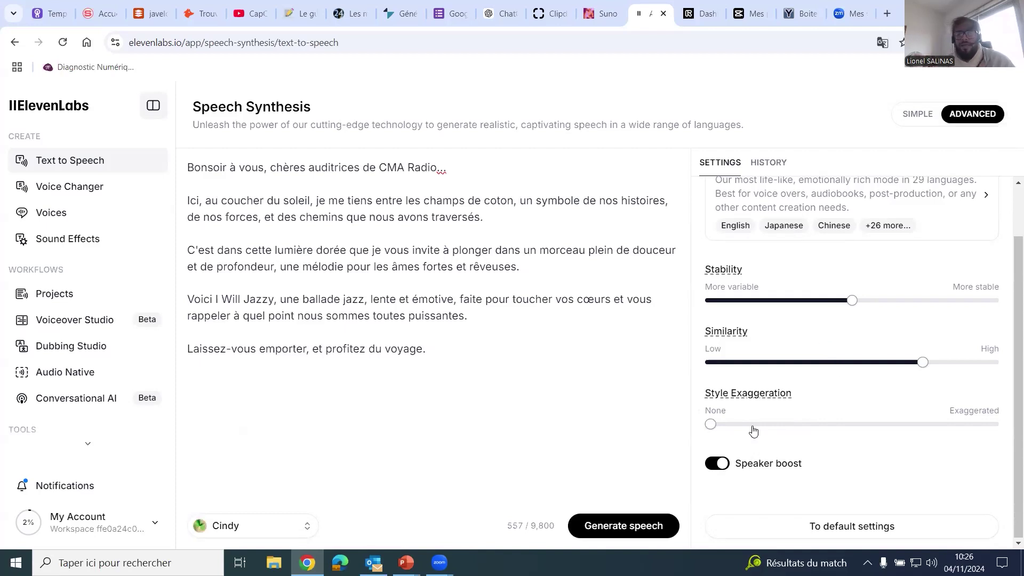
pyautogui.moveTo(712, 426); pyautogui.dragTo(810, 425)
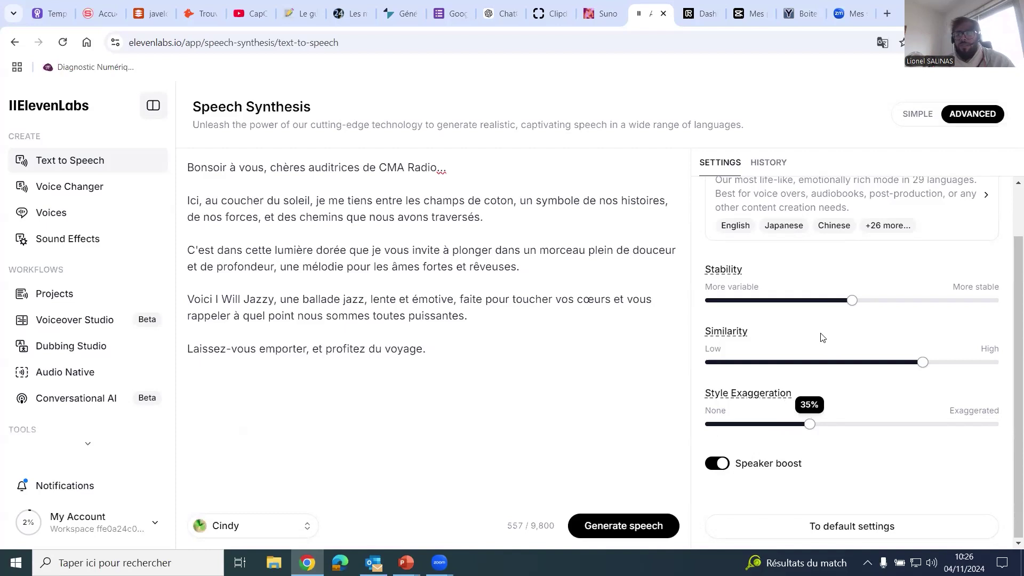
pyautogui.scroll(1, 823, 328)
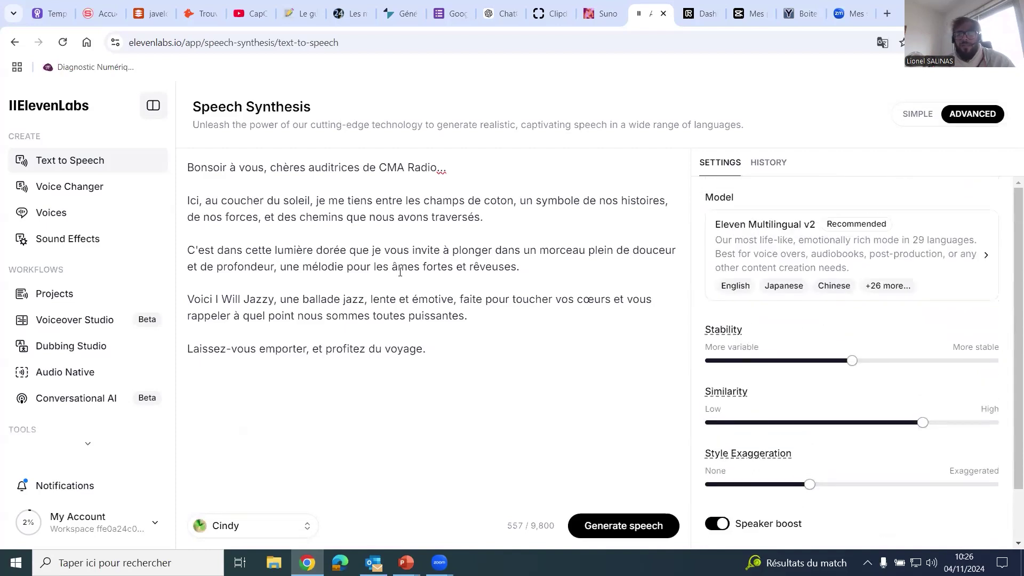
pyautogui.click(634, 526)
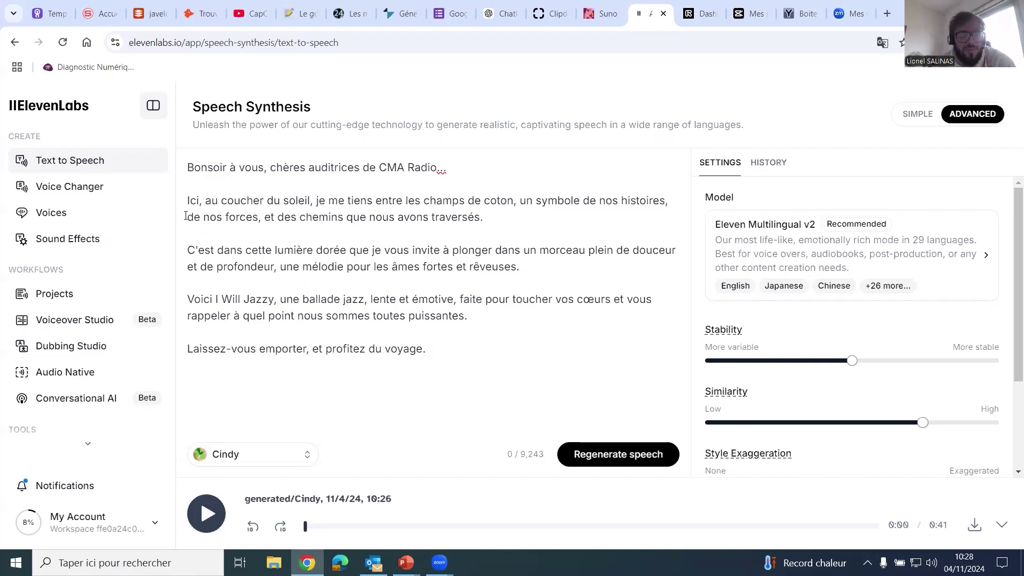
# Step: Delete the two script paragraphs beginning "Ici, au coucher du soleil" and "C'est dans cette lumière dorée"
pyautogui.moveTo(187, 201); pyautogui.dragTo(685, 280)
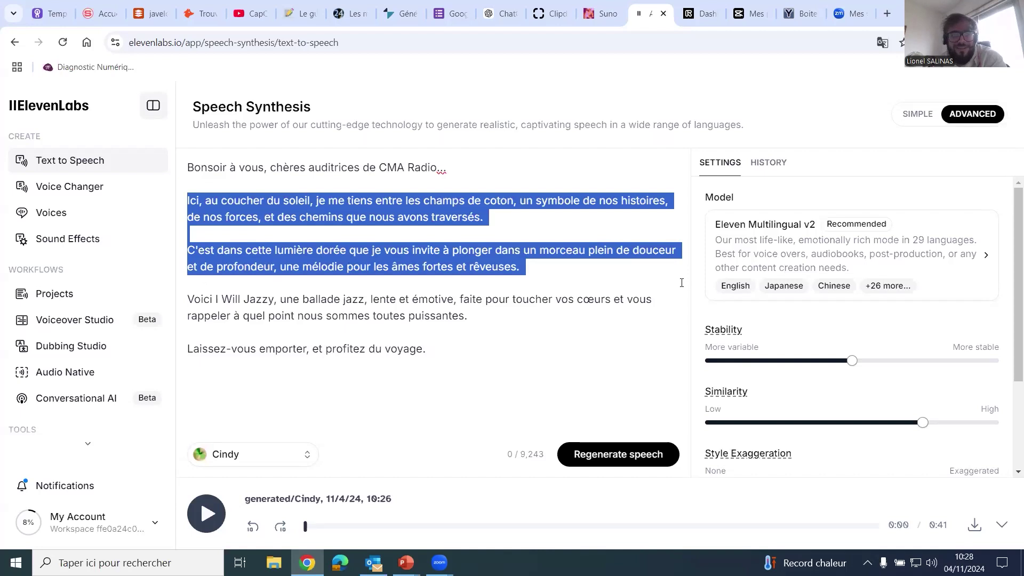
pyautogui.press('BackSpace')
pyautogui.press('BackSpace')
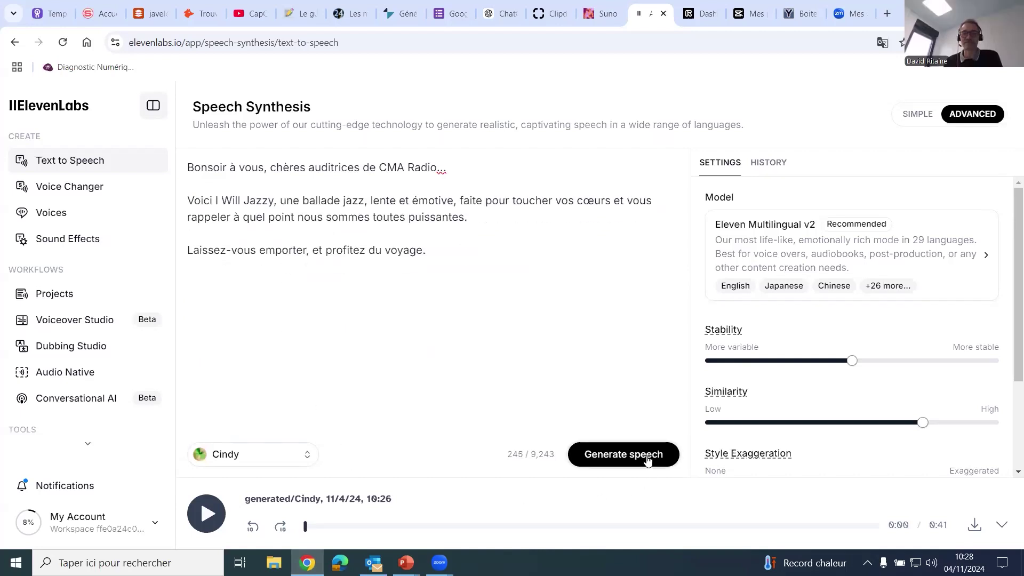
# Step: Generate the speech for the shortened script, play its beginning and download the audio as an MP3
pyautogui.click(648, 460)
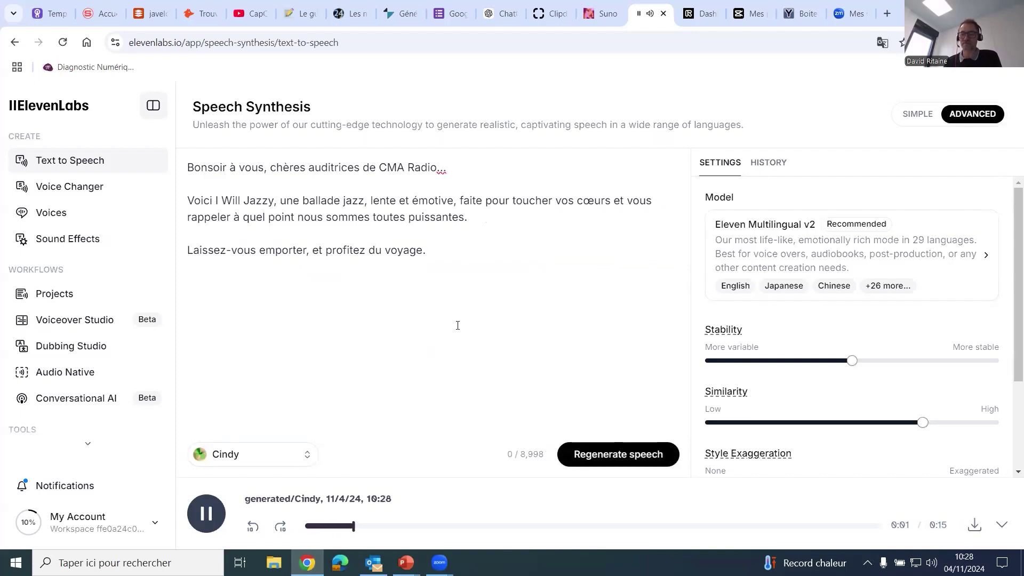
pyautogui.click(207, 514)
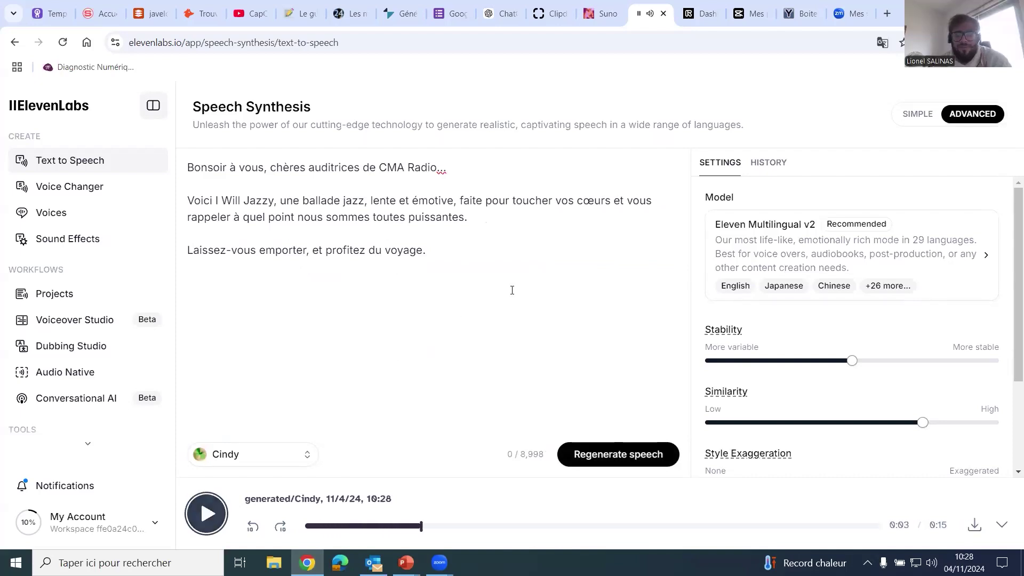
pyautogui.click(976, 528)
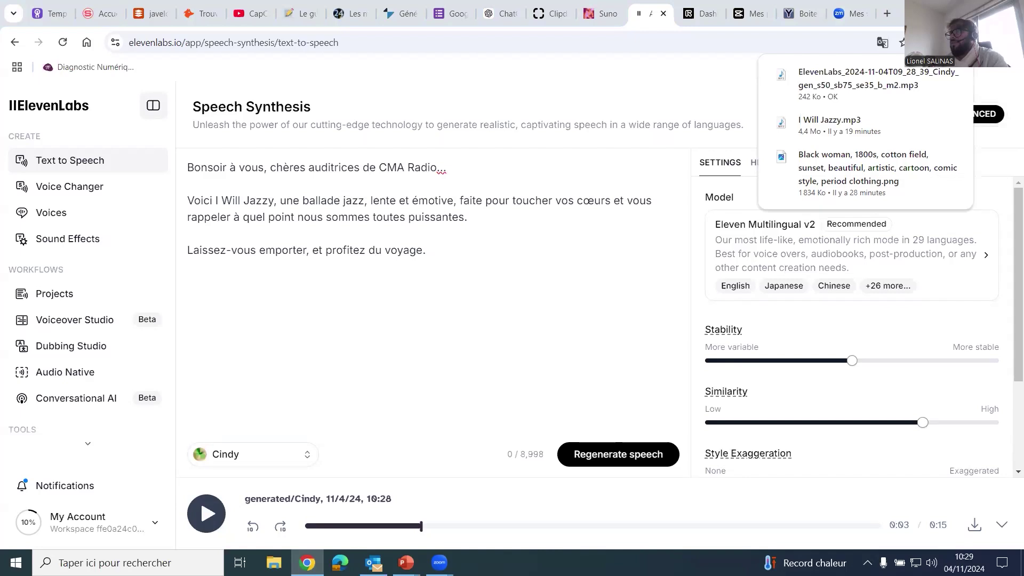
# Step: Switch to the PowerPoint slideshow, advance to the slide "Monter une vidéo avec Runway", and return to the browser
pyautogui.hotkey('alt', 'Tab')
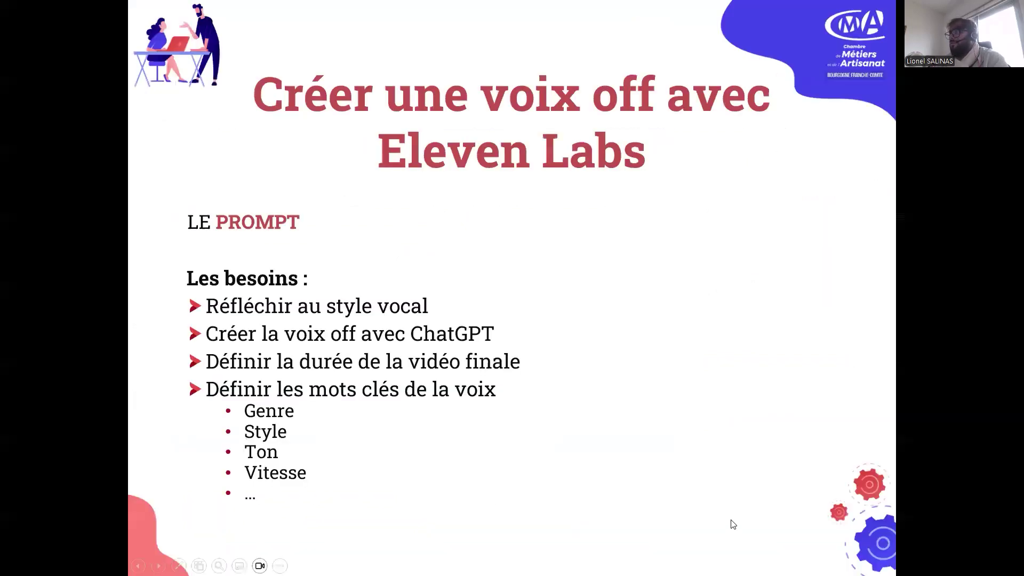
pyautogui.click(740, 515)
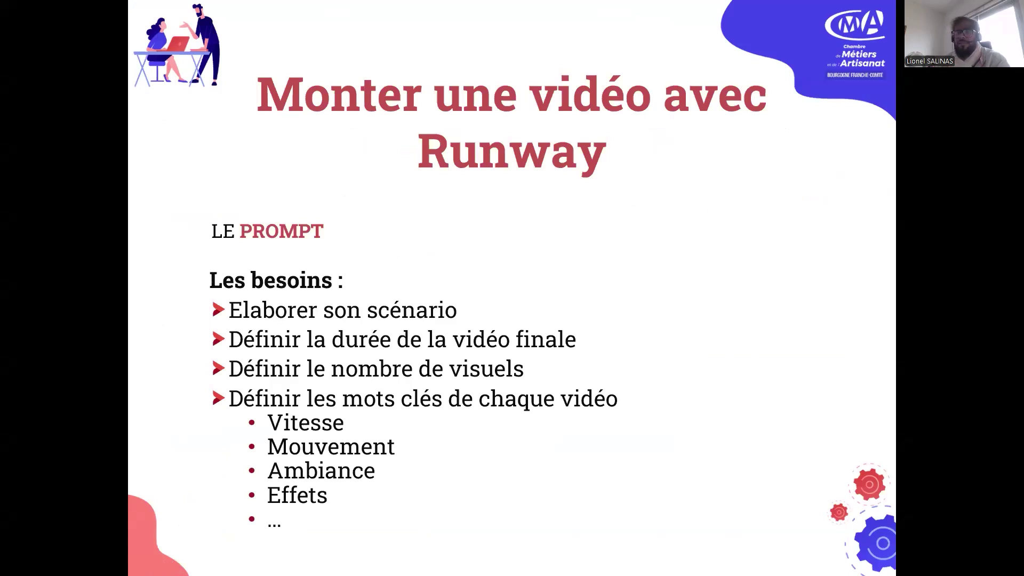
pyautogui.hotkey('alt', 'Tab')
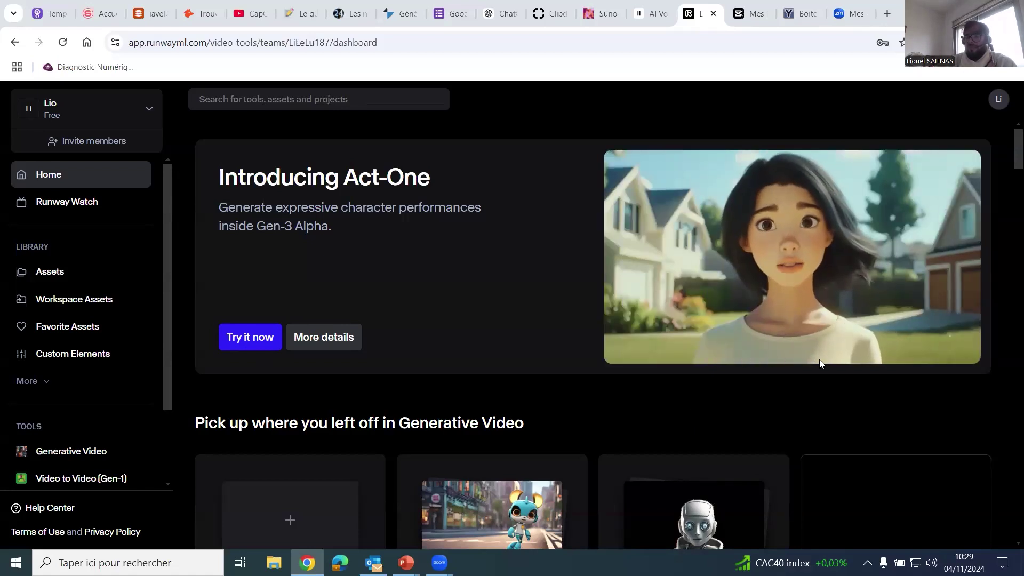
# Step: Open the Lip Sync Video tool from Runway's AI Tools on the dashboard
pyautogui.scroll(-2, 819, 362)
pyautogui.scroll(-7, 826, 355)
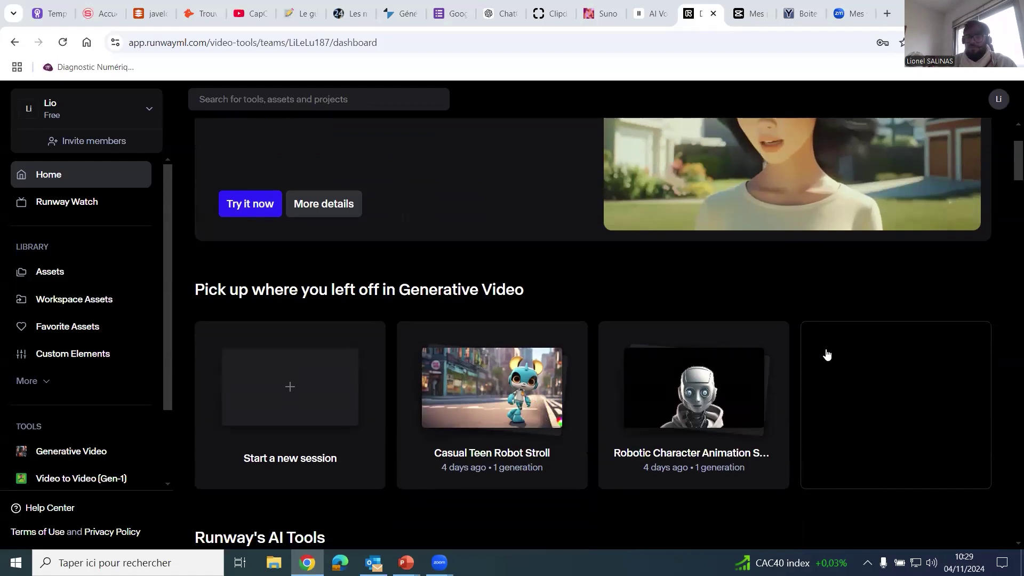
pyautogui.scroll(-1, 827, 355)
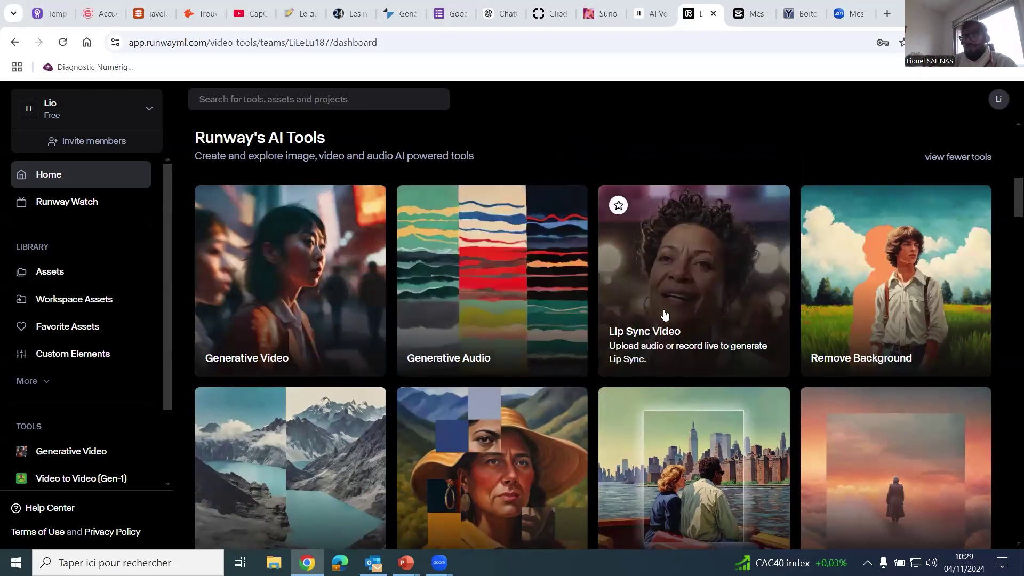
pyautogui.click(697, 287)
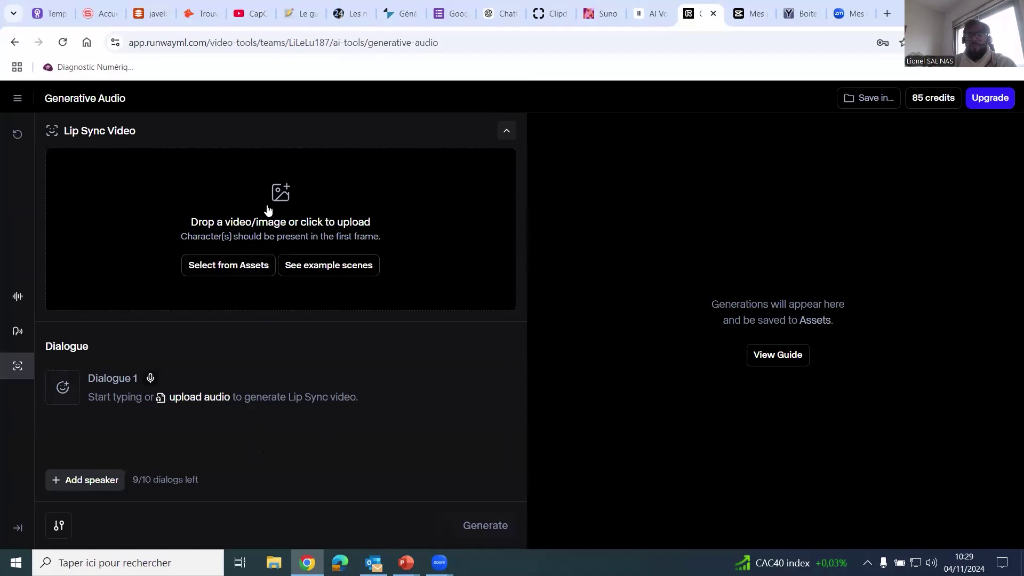
# Step: Upload a character file from the Téléchargements folder as the source for the Lip Sync video
pyautogui.click(285, 196)
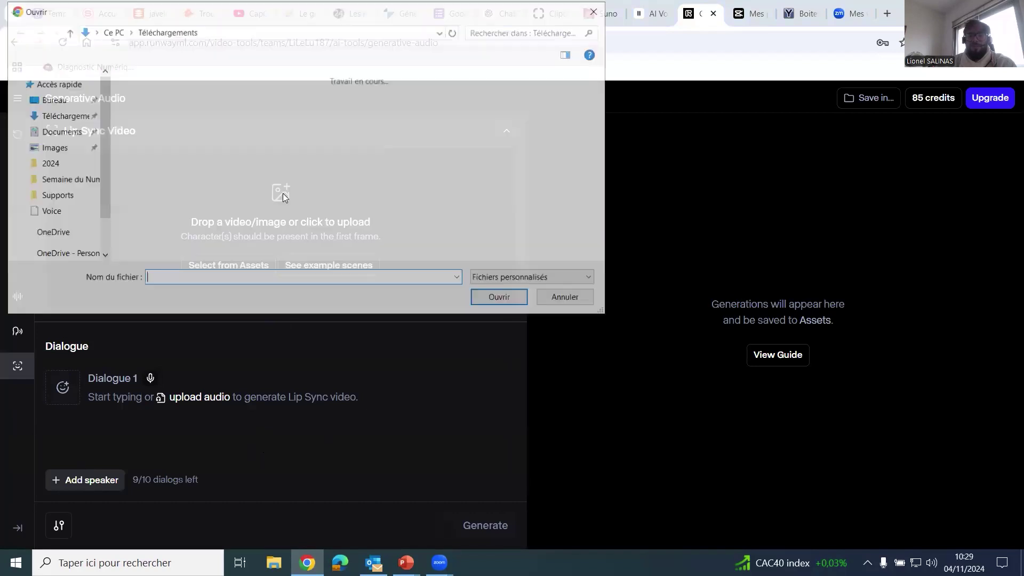
pyautogui.click(251, 203)
pyautogui.click(504, 300)
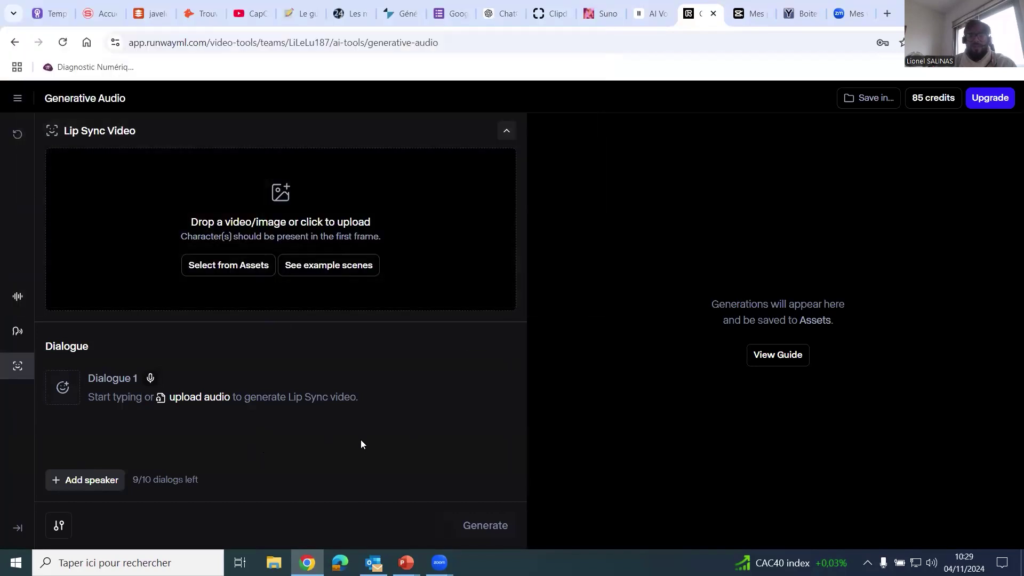